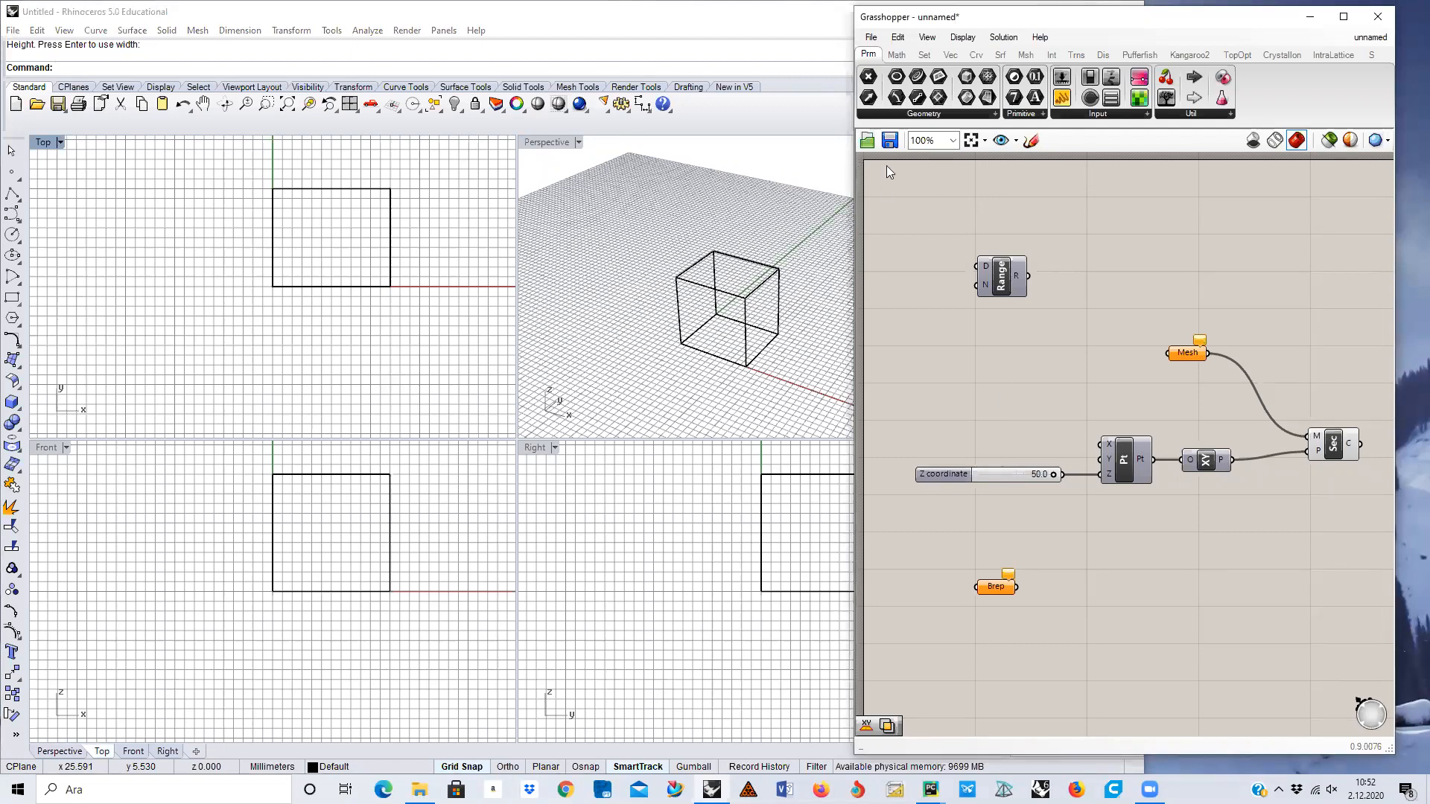
Launch the Grasshopper editor with the Grasshopper command in Rhino.
{"action": "left_click", "coordinate": [156, 67]}
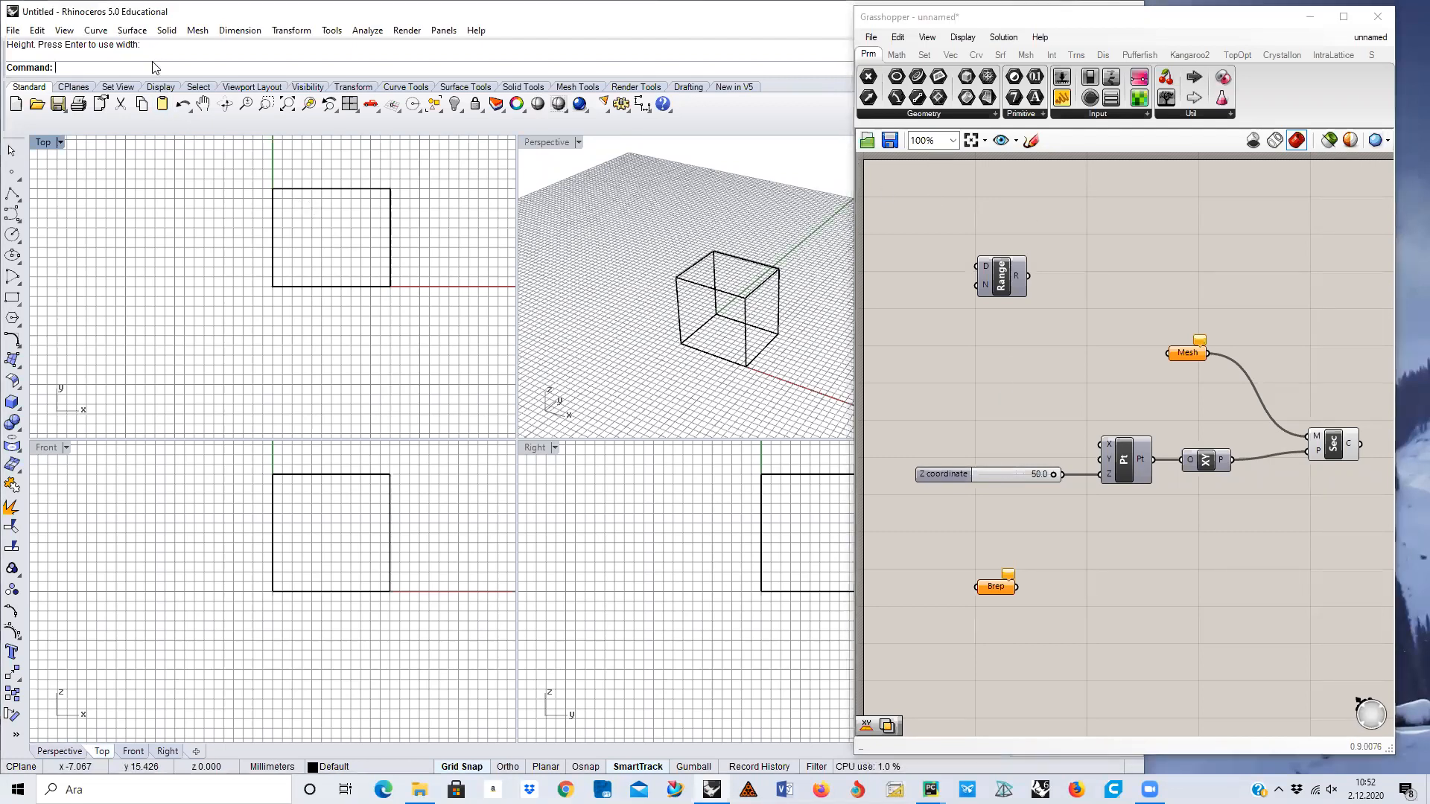
{"action": "type", "text": "Gra"}
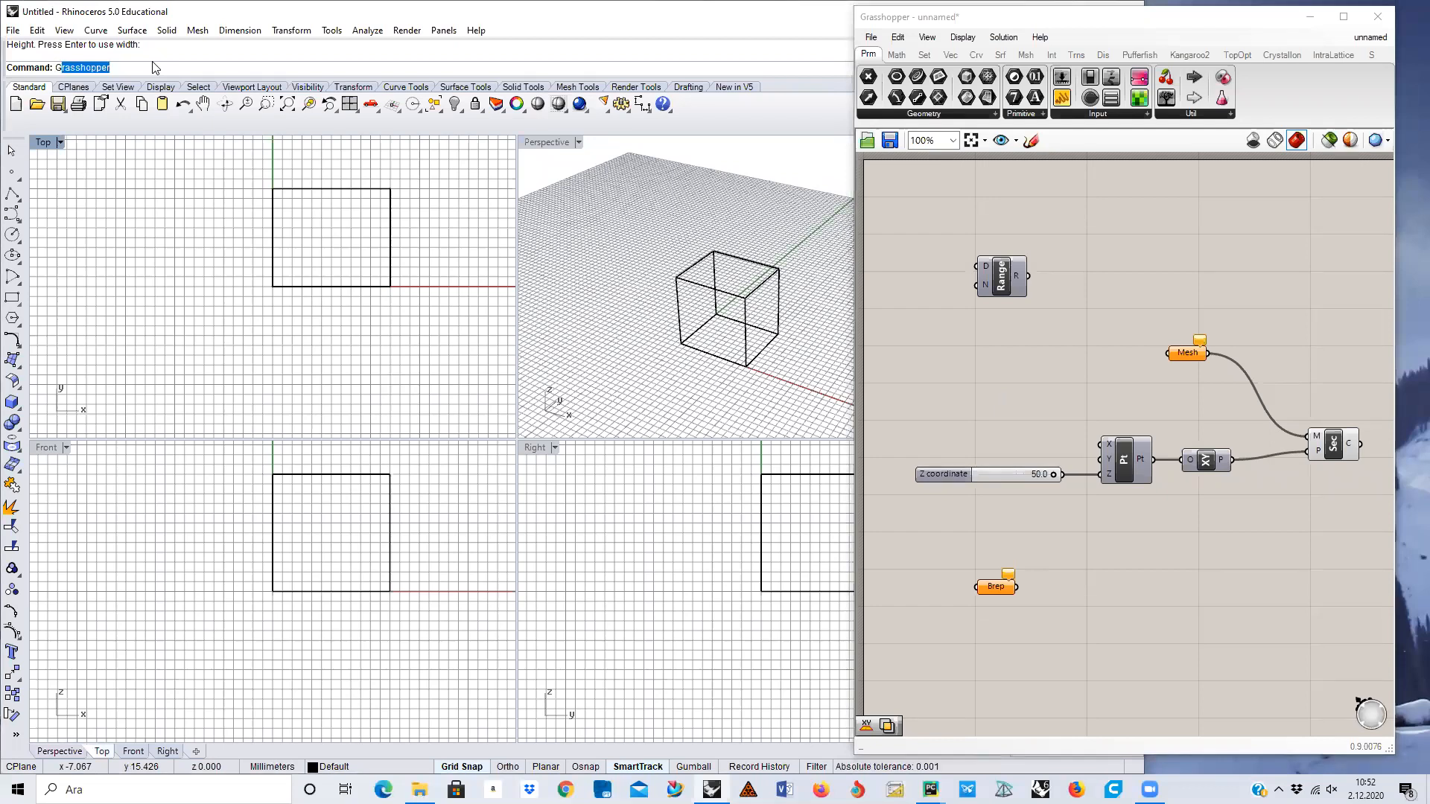
{"action": "type", "text": "s"}
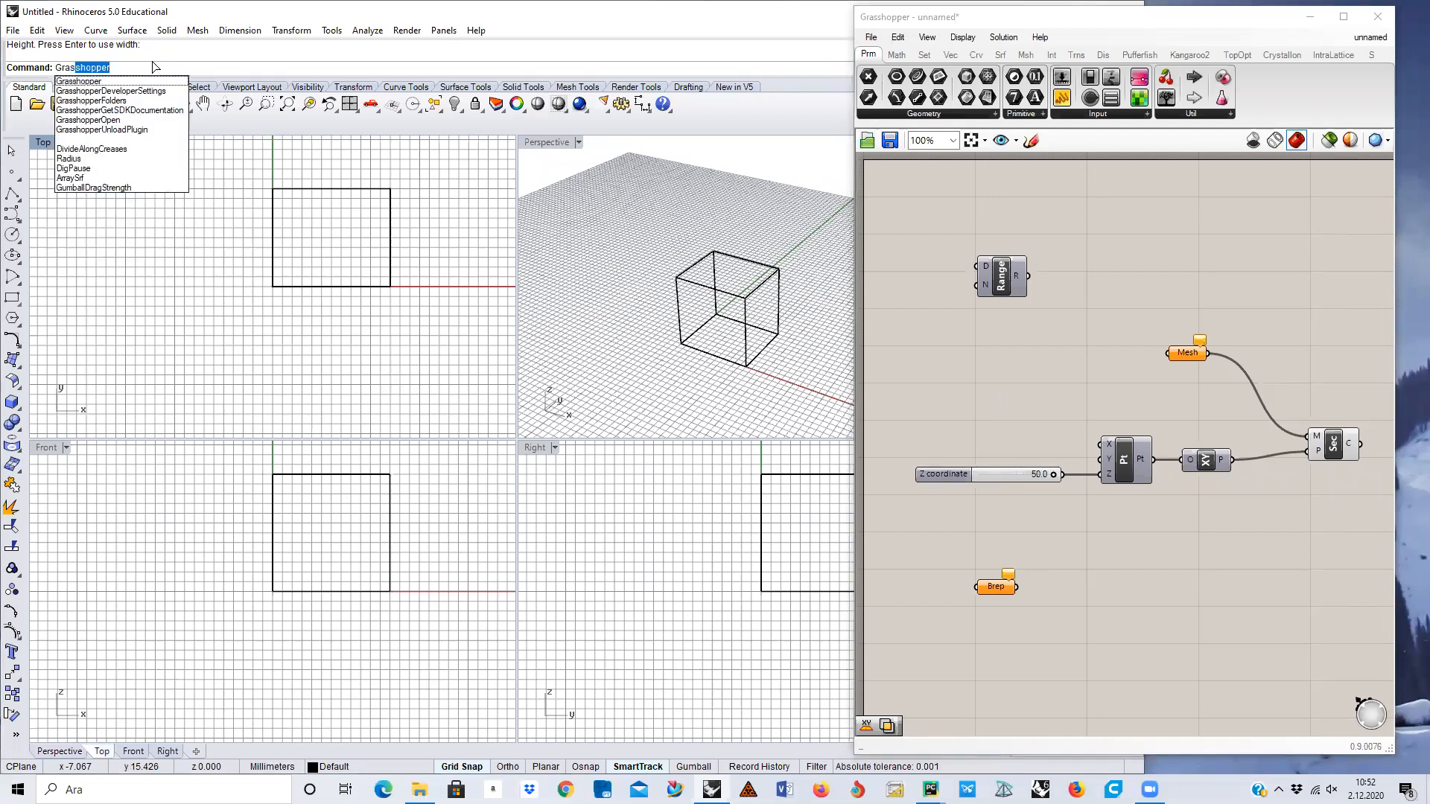
{"action": "key", "text": "Return"}
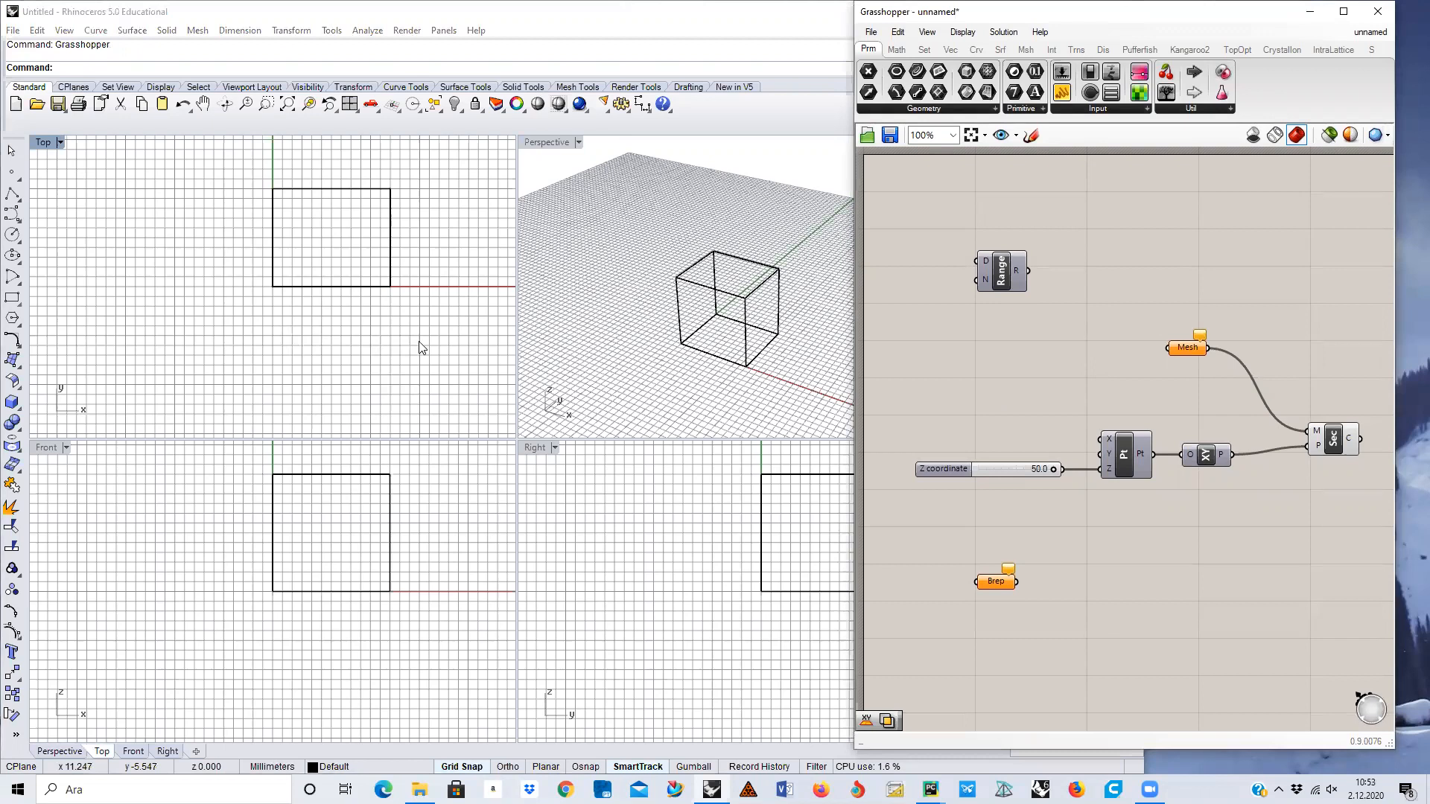
{"action": "left_click", "coordinate": [746, 376]}
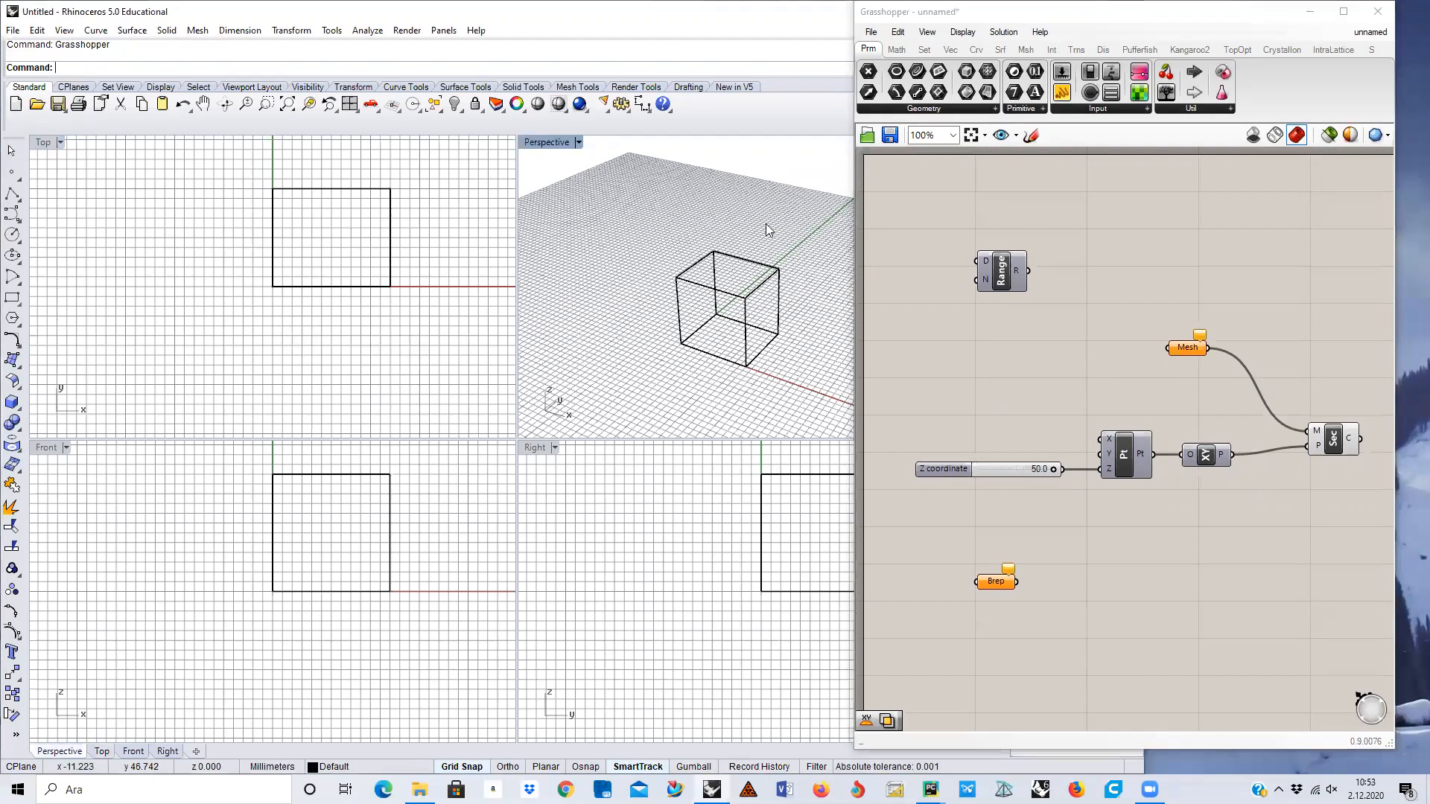
{"action": "left_click", "coordinate": [752, 372]}
{"action": "left_click", "coordinate": [1069, 609]}
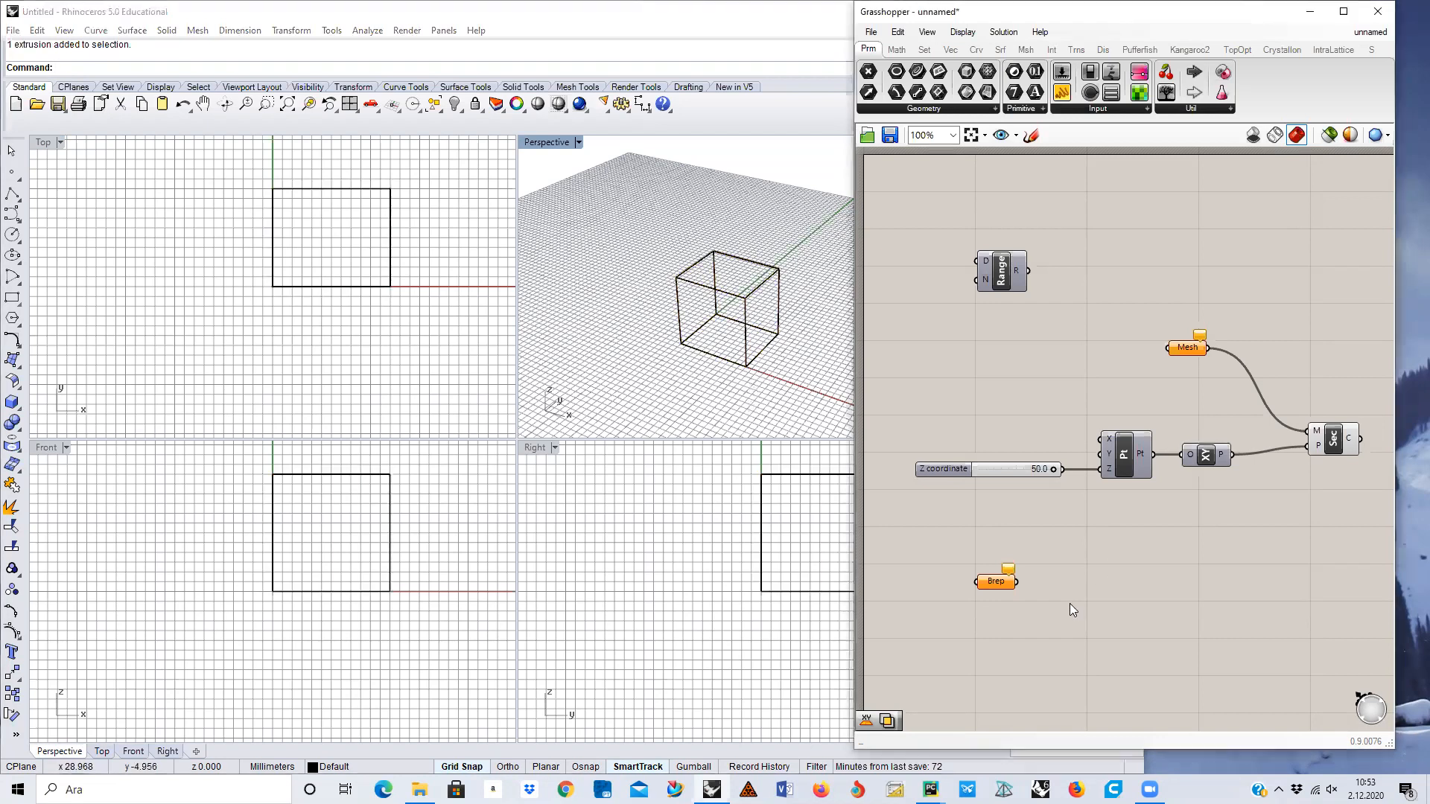
Replace the existing empty Brep parameter on the canvas with a new Brep parameter below the Z coordinate slider.
{"action": "left_click", "coordinate": [992, 581]}
{"action": "key", "text": "Delete"}
{"action": "double_click", "coordinate": [981, 554]}
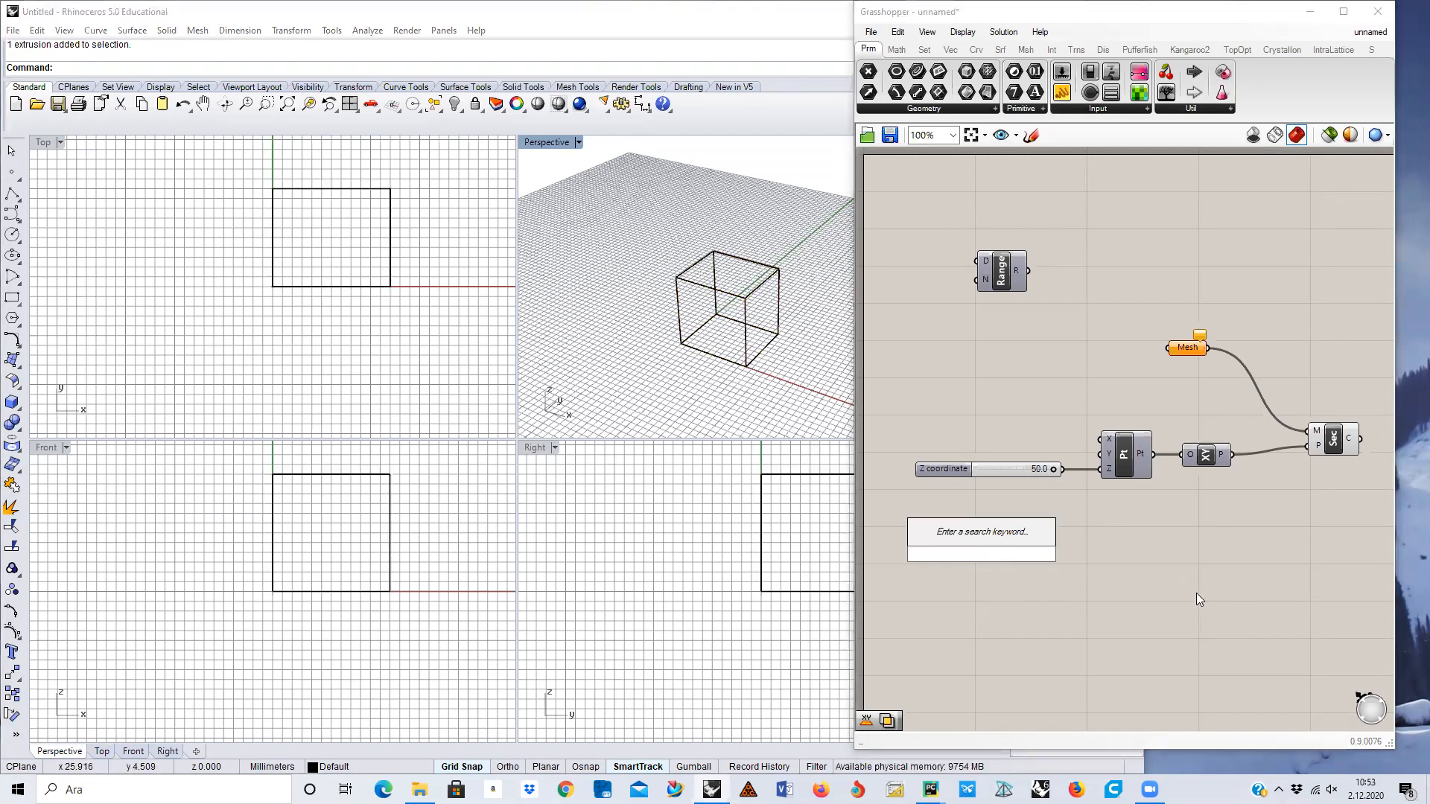
{"action": "type", "text": "brep"}
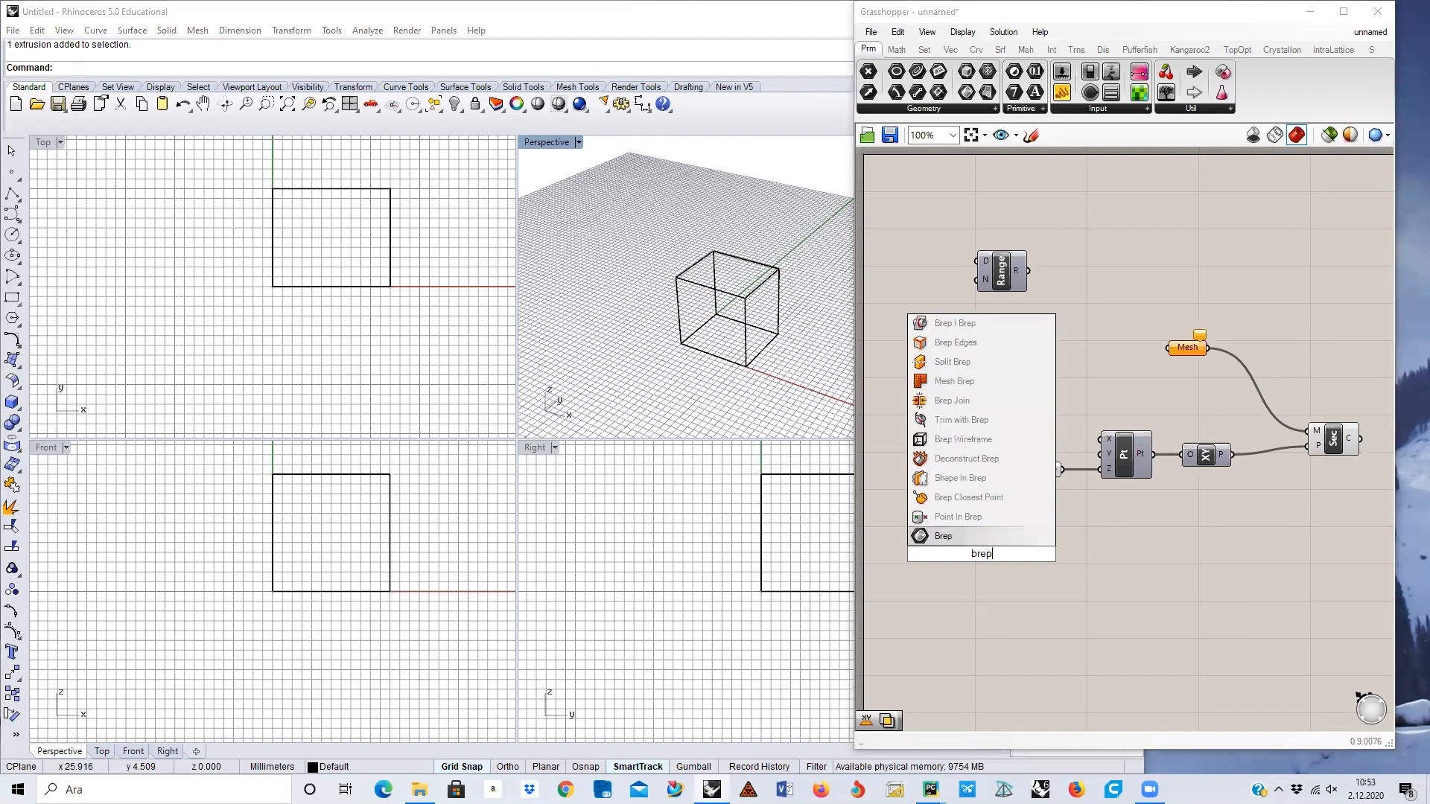
{"action": "key", "text": "Return"}
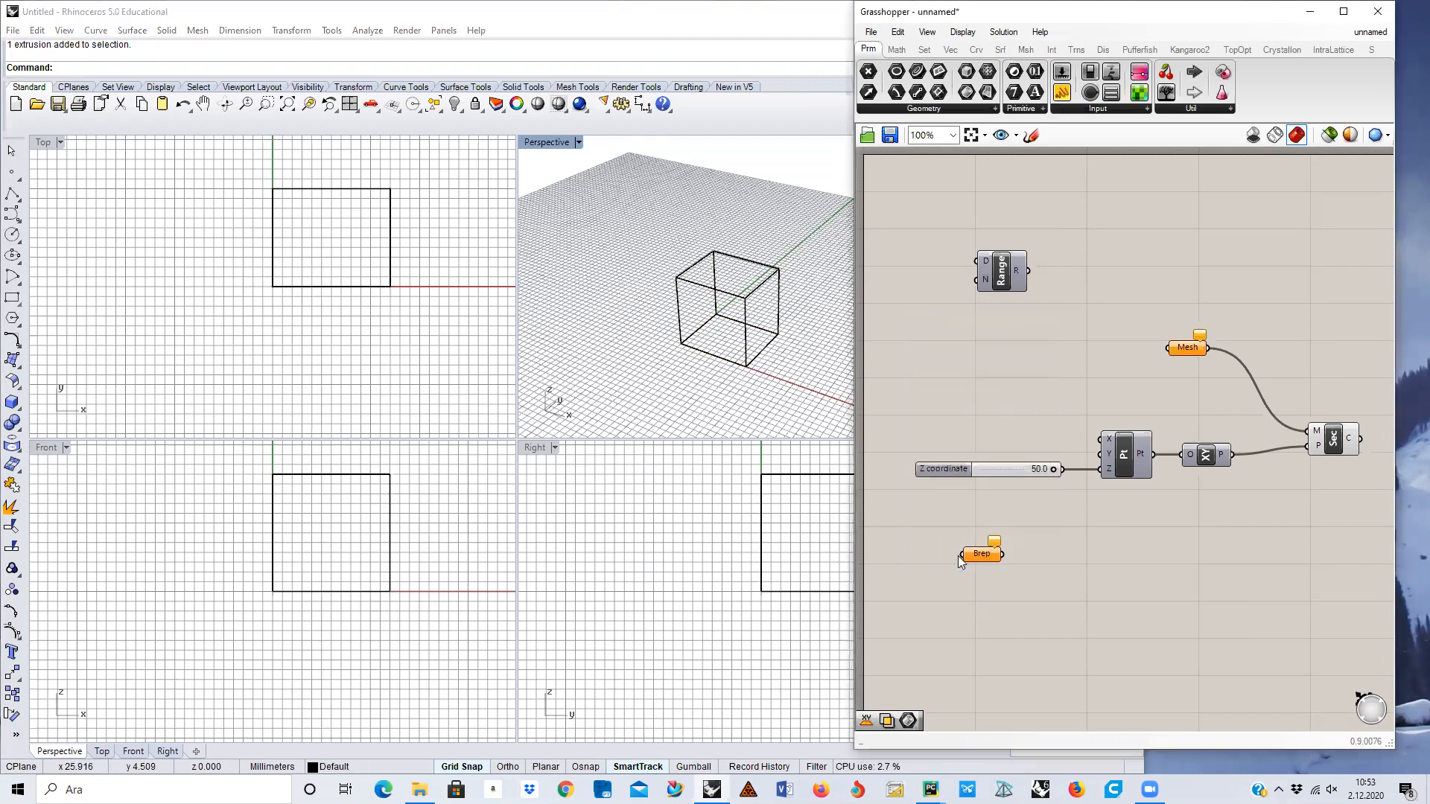
Reference the box in the Rhino model as the single Brep of the new parameter and reposition the parameter slightly.
{"action": "right_click", "coordinate": [983, 557]}
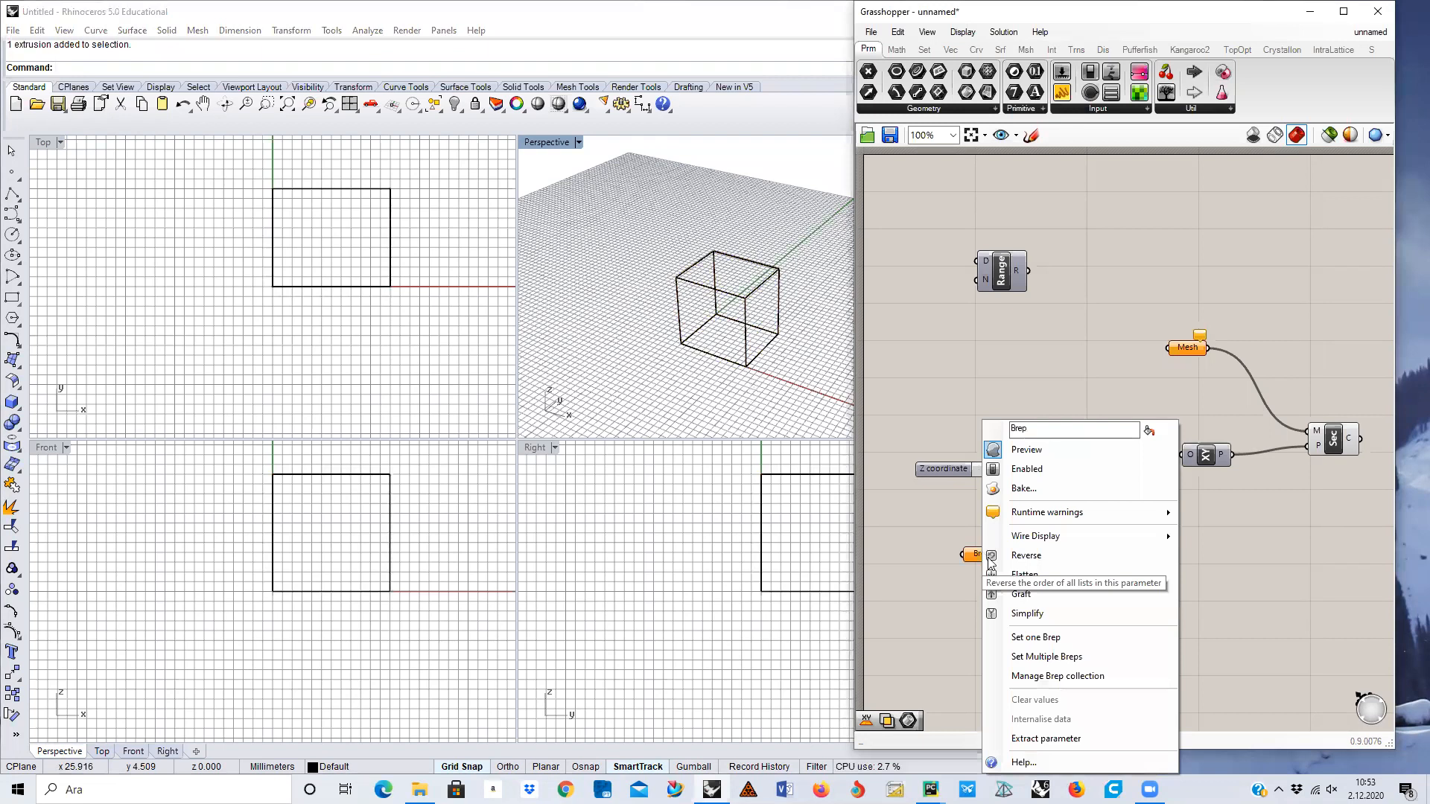
{"action": "left_click", "coordinate": [1052, 637]}
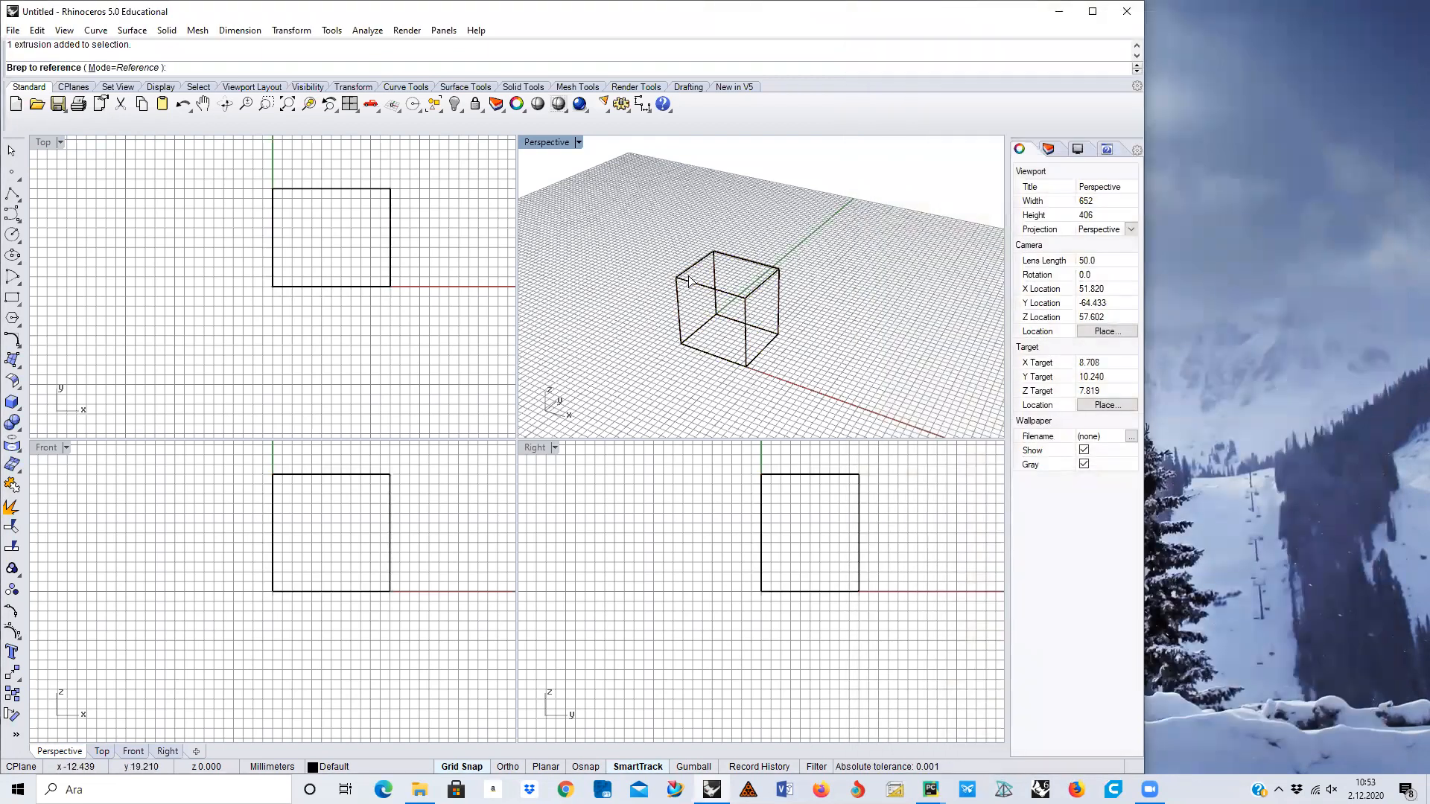
{"action": "key", "text": "Return"}
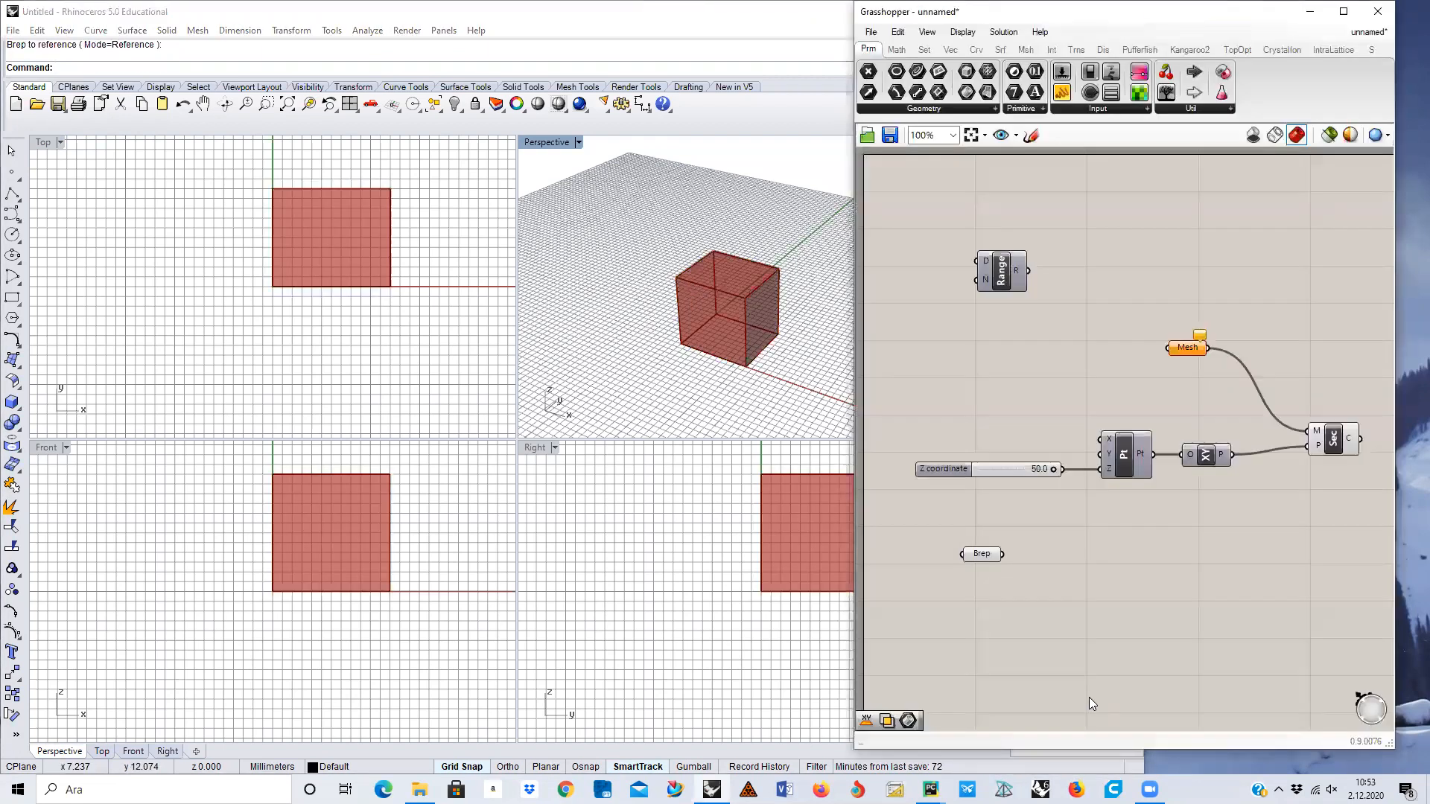
{"action": "left_click_drag", "start_coordinate": [981, 554], "coordinate": [997, 565]}
{"action": "left_click", "coordinate": [1056, 640]}
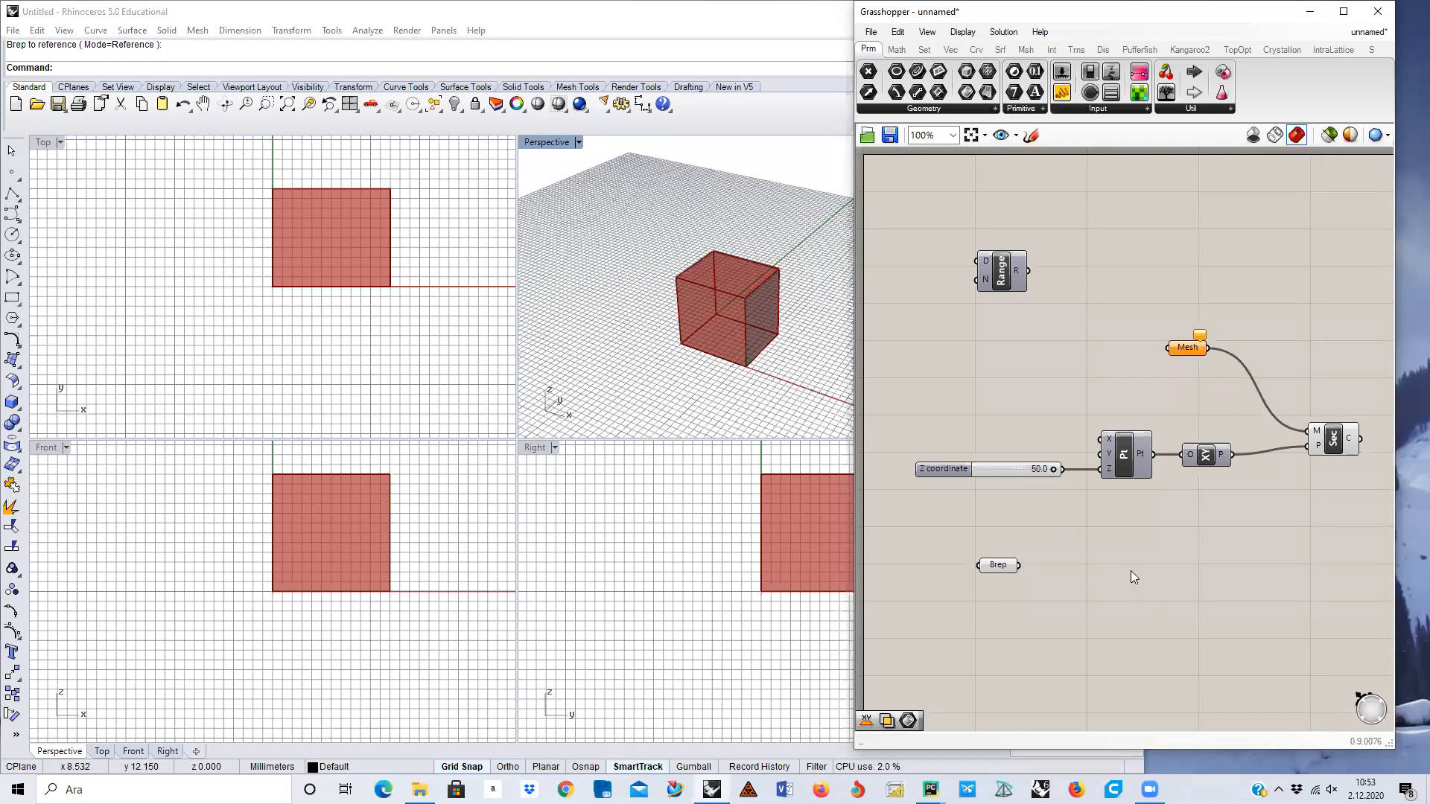
Add an XY Plane component to the canvas and place it beside the Brep parameter.
{"action": "double_click", "coordinate": [1024, 625]}
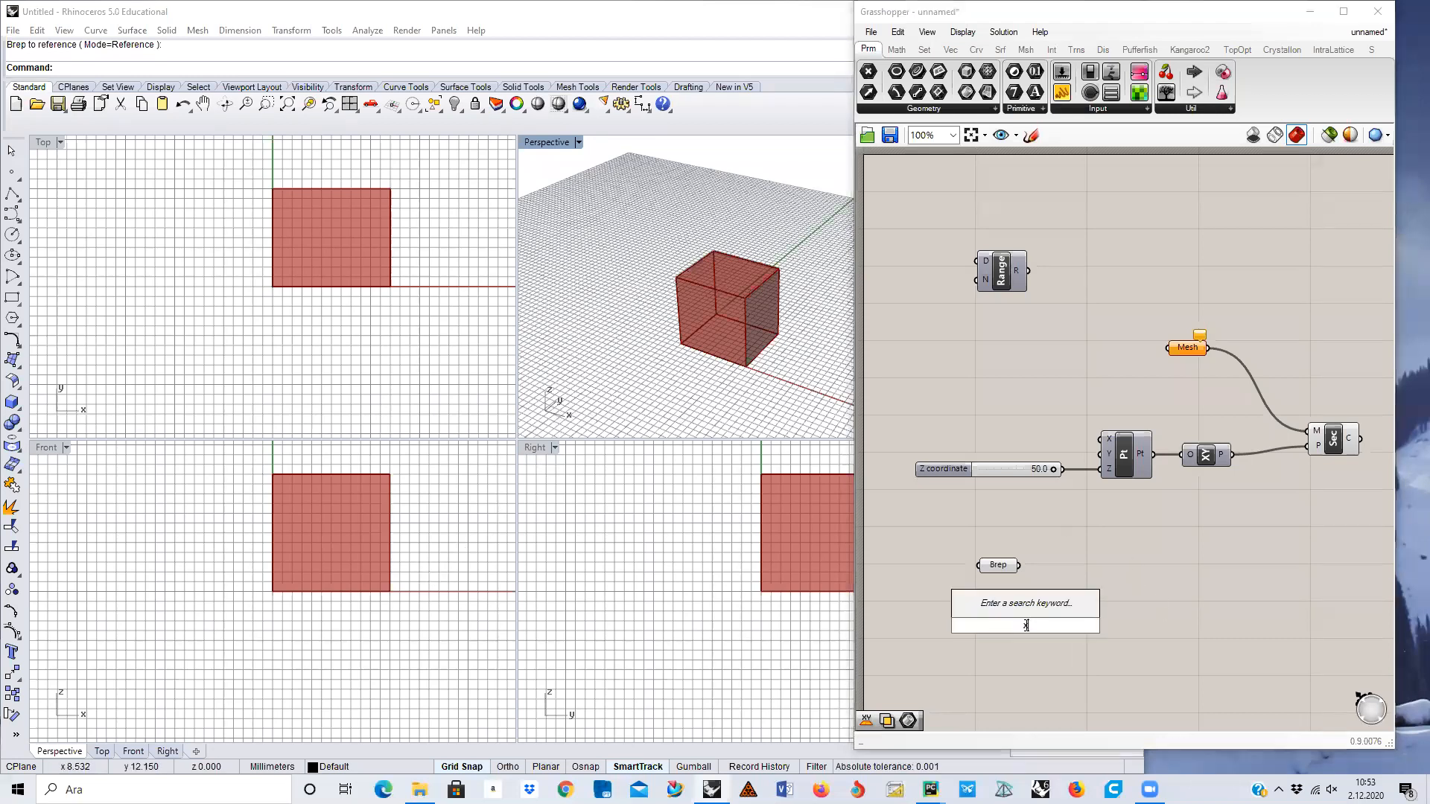
{"action": "type", "text": "xp"}
{"action": "key", "text": "BackSpace"}
{"action": "type", "text": "y"}
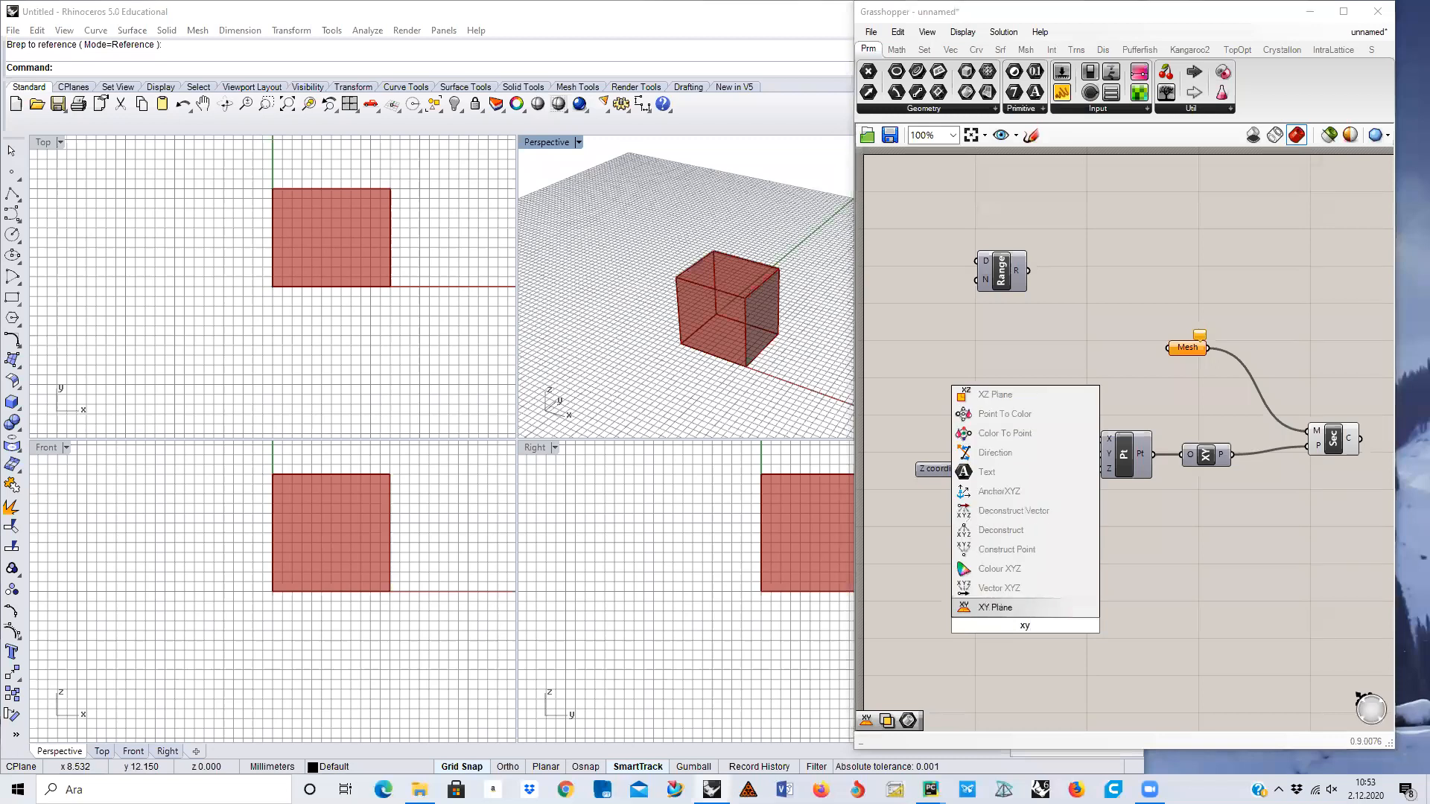
{"action": "left_click", "coordinate": [1008, 604]}
{"action": "left_click_drag", "start_coordinate": [1022, 624], "coordinate": [1122, 576]}
{"action": "left_click", "coordinate": [1129, 618]}
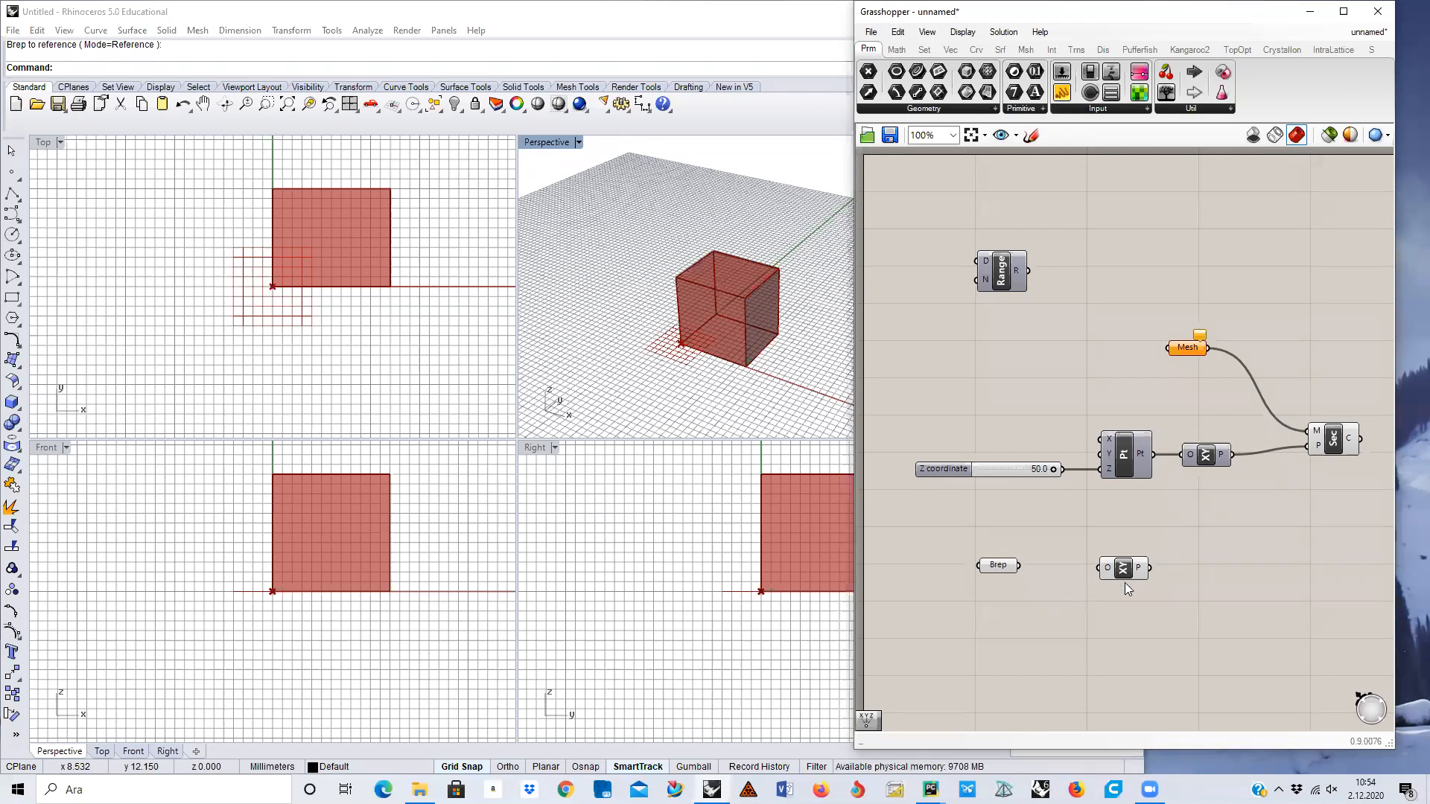
Arrange the new XY Plane component directly beneath the Brep parameter, leaving space between them.
{"action": "mouse_move", "coordinate": [1127, 571]}
{"action": "left_mouse_down"}
{"action": "mouse_move", "coordinate": [1114, 581]}
{"action": "mouse_move", "coordinate": [1148, 584]}
{"action": "left_mouse_up"}
{"action": "left_click_drag", "start_coordinate": [1084, 652], "coordinate": [1028, 633]}
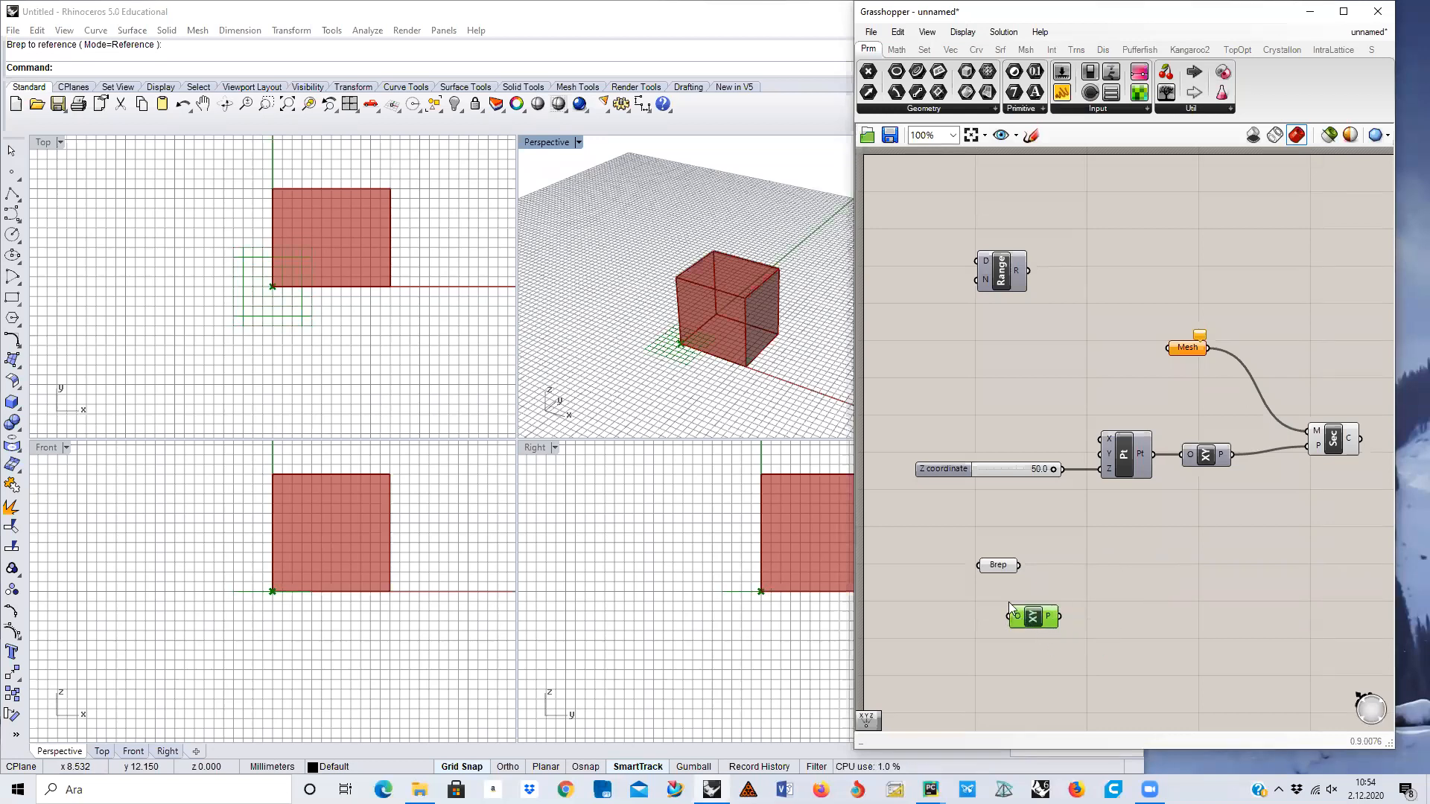
{"action": "left_click_drag", "start_coordinate": [1001, 568], "coordinate": [1029, 560]}
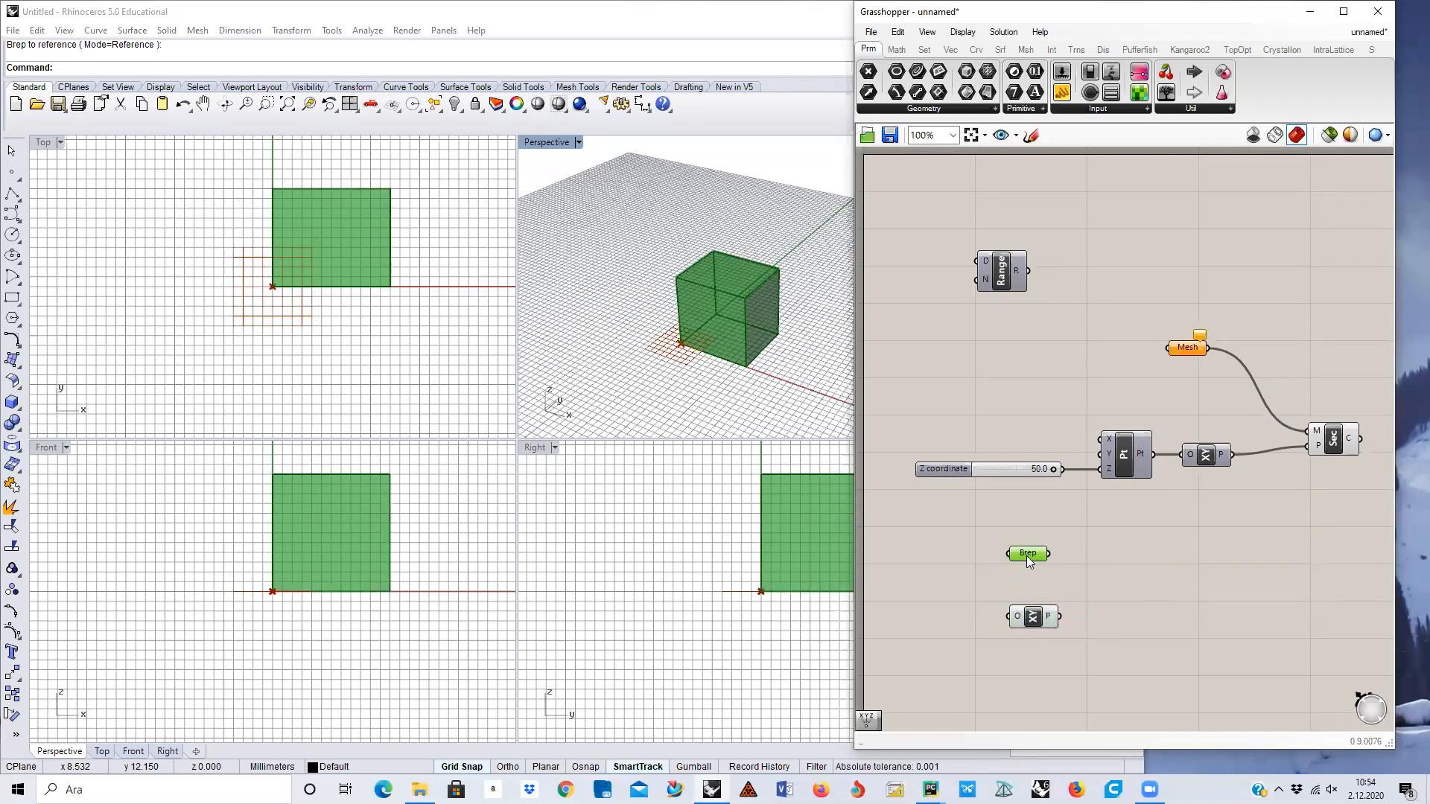
{"action": "left_click", "coordinate": [1176, 587]}
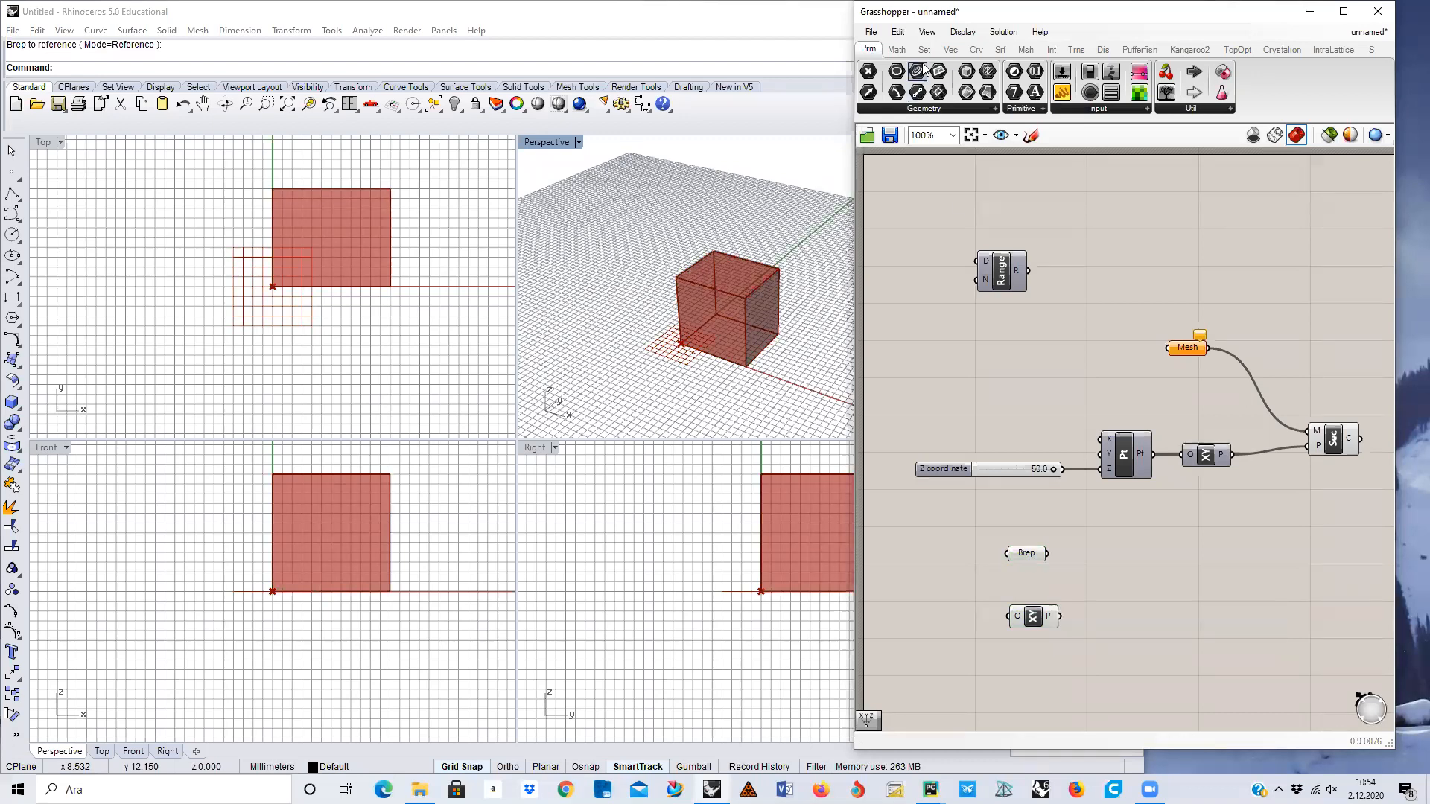
Add a Brep | Plane intersection component beside the Brep parameter and the new XY Plane.
{"action": "left_click", "coordinate": [1052, 50]}
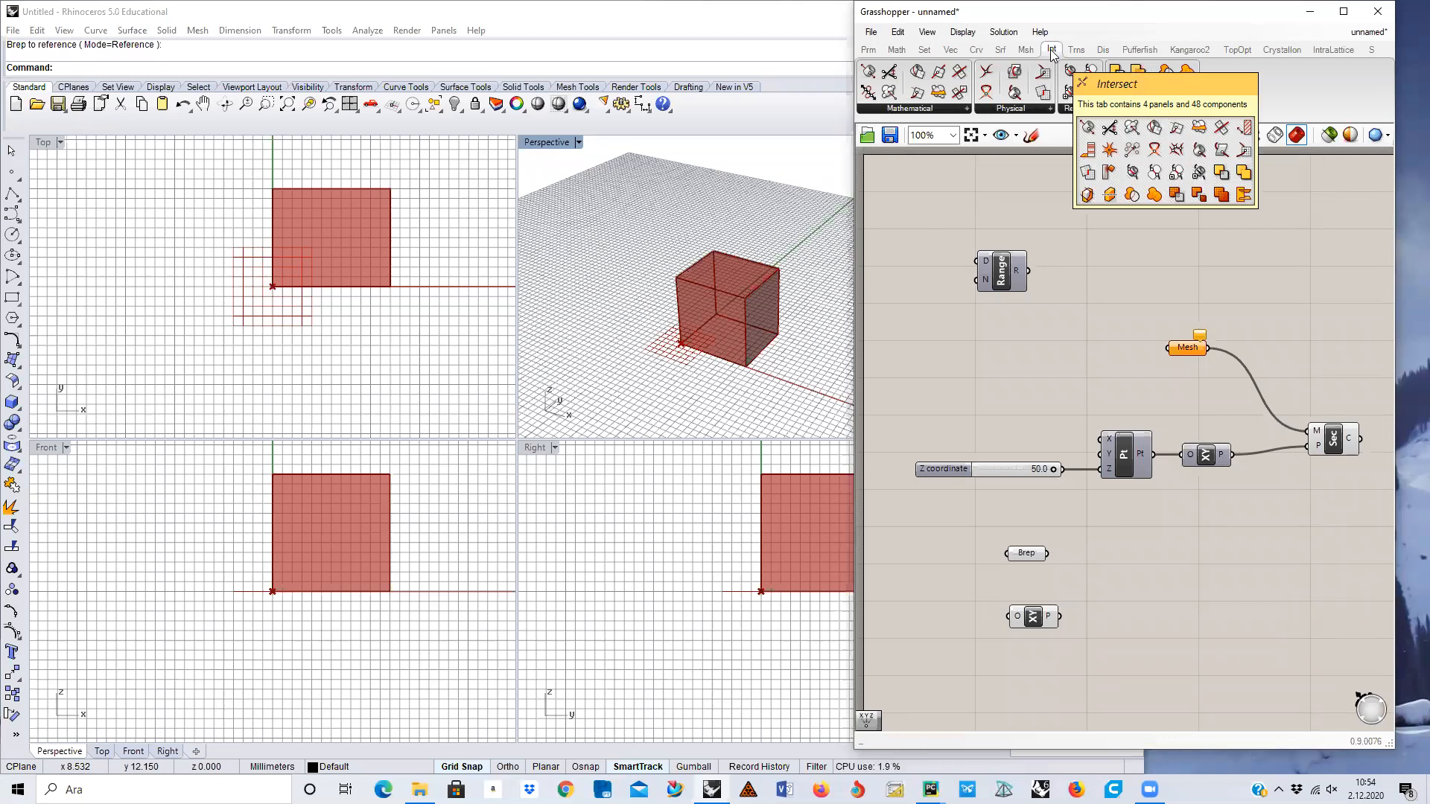
{"action": "left_click", "coordinate": [965, 109]}
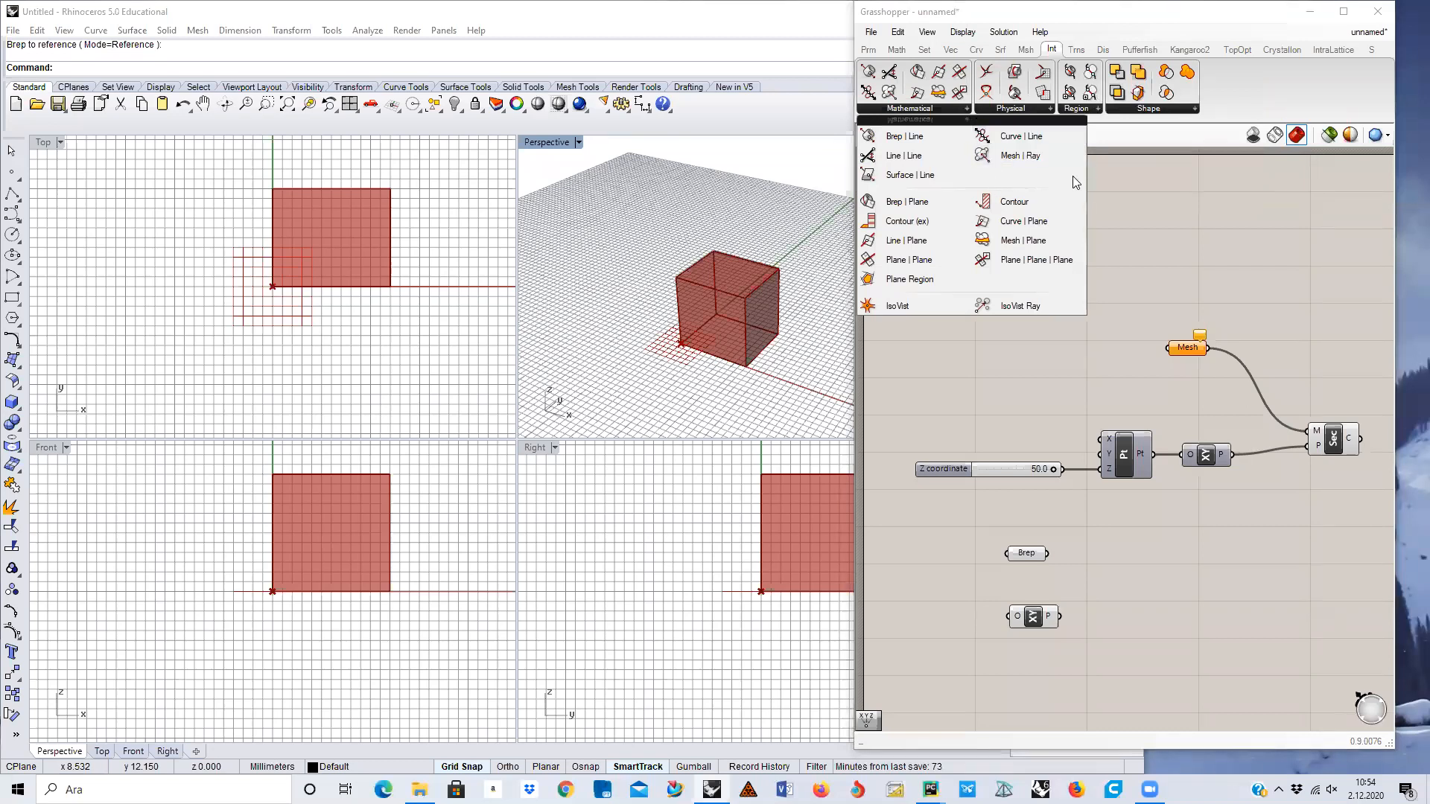
{"action": "left_click", "coordinate": [910, 204]}
{"action": "left_click", "coordinate": [1130, 584]}
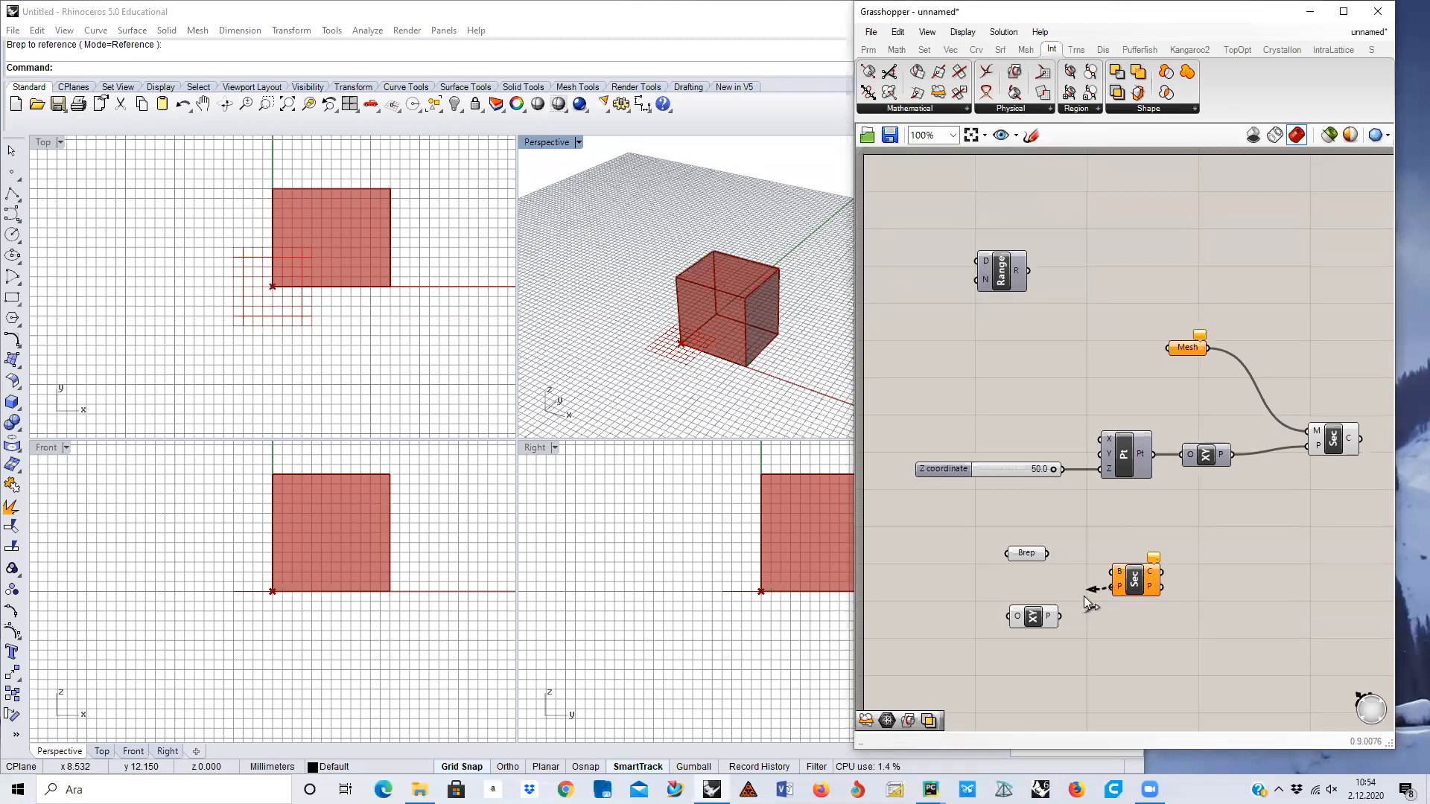
Connect the XY Plane output and the Brep parameter to the P and B inputs of the Brep | Plane component.
{"action": "left_click_drag", "start_coordinate": [1114, 588], "coordinate": [1053, 616]}
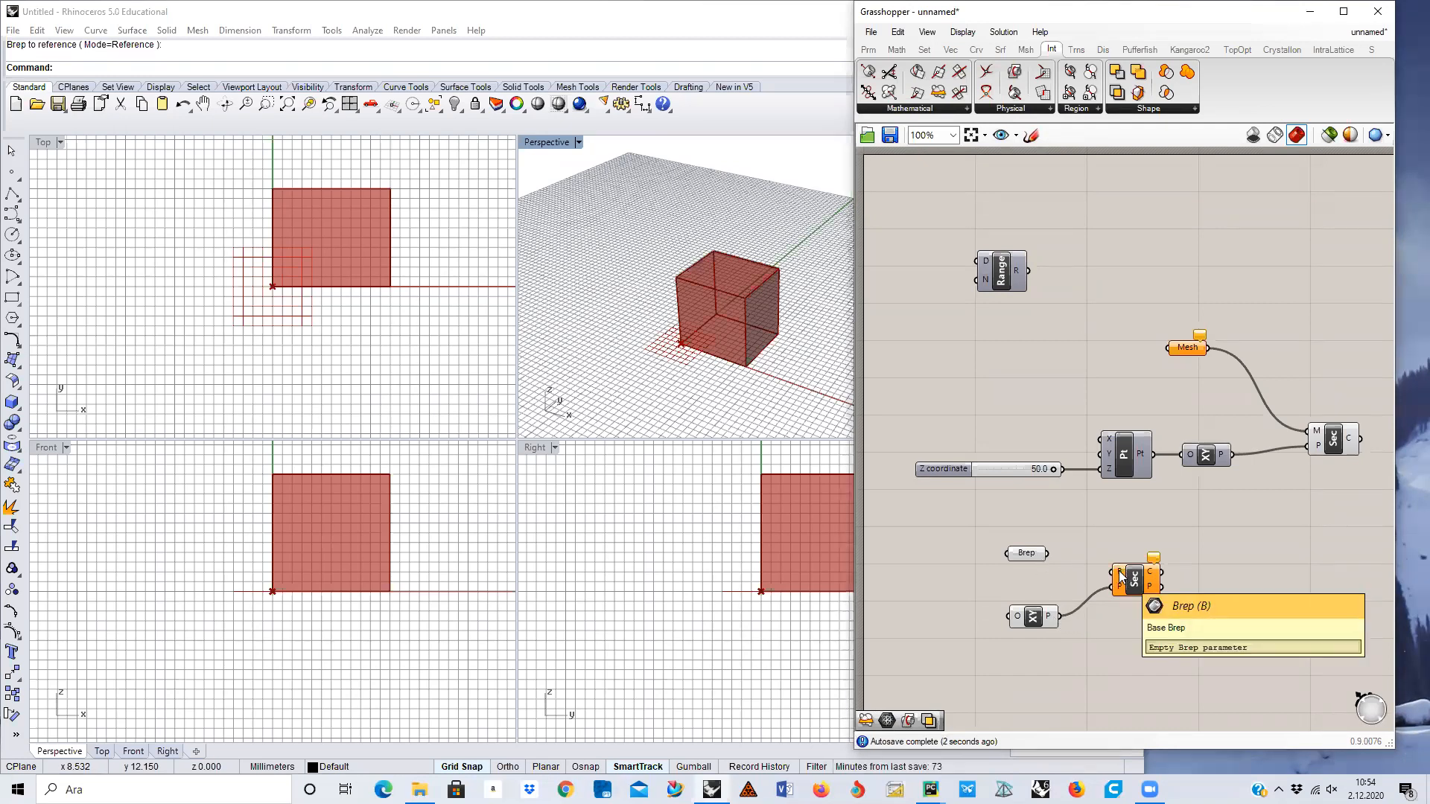
{"action": "left_click_drag", "start_coordinate": [1047, 554], "coordinate": [1107, 572]}
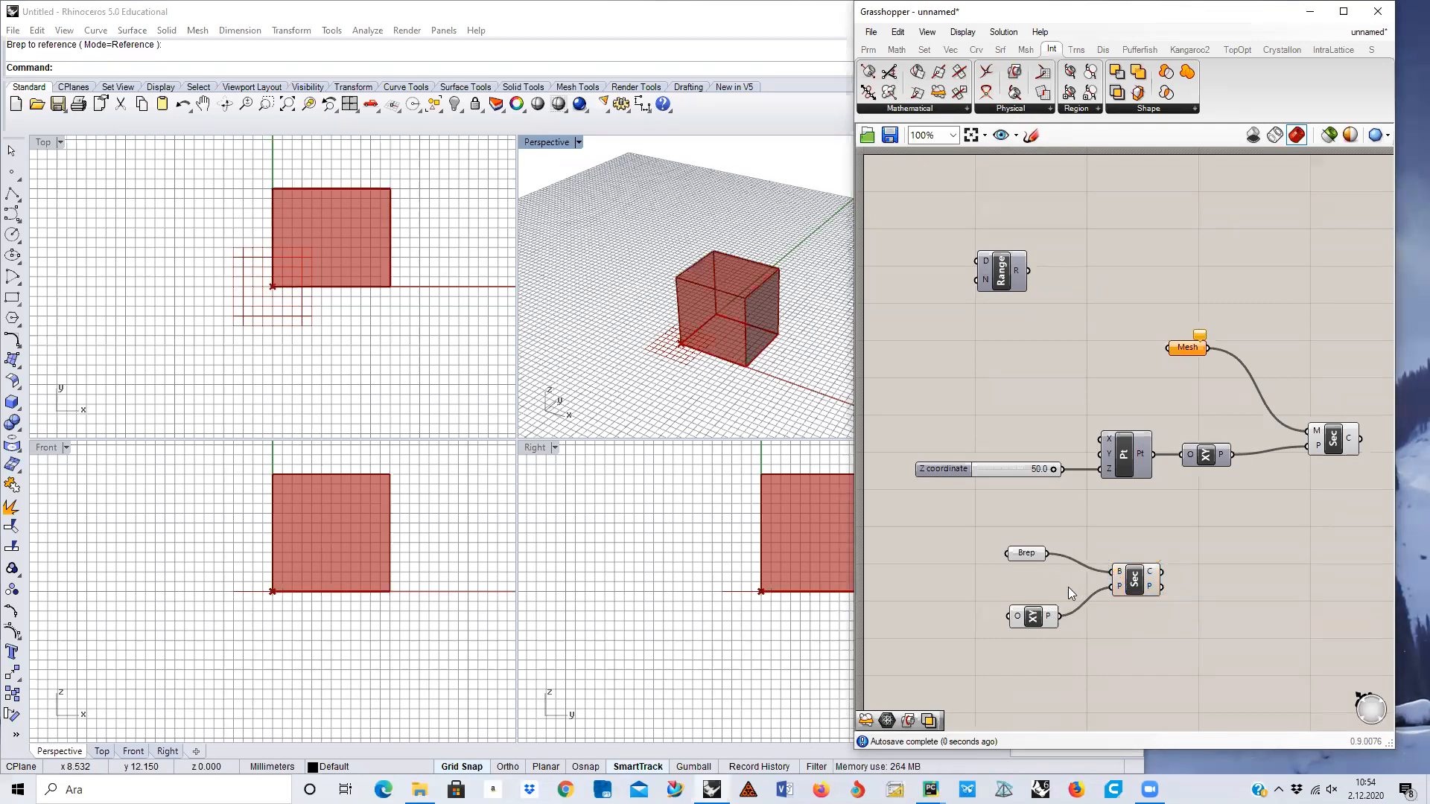
{"action": "left_click", "coordinate": [1134, 579]}
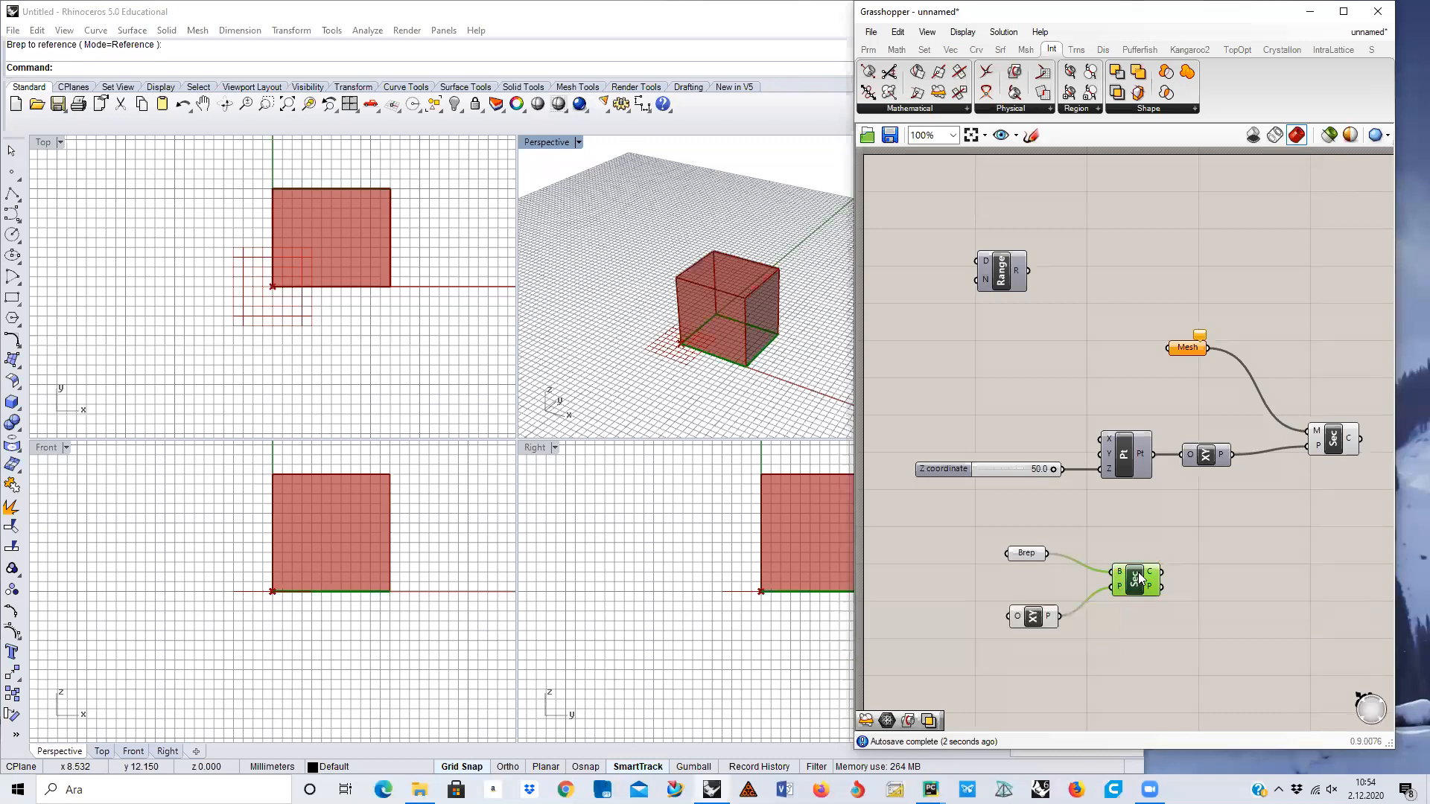
{"action": "left_click", "coordinate": [1183, 549]}
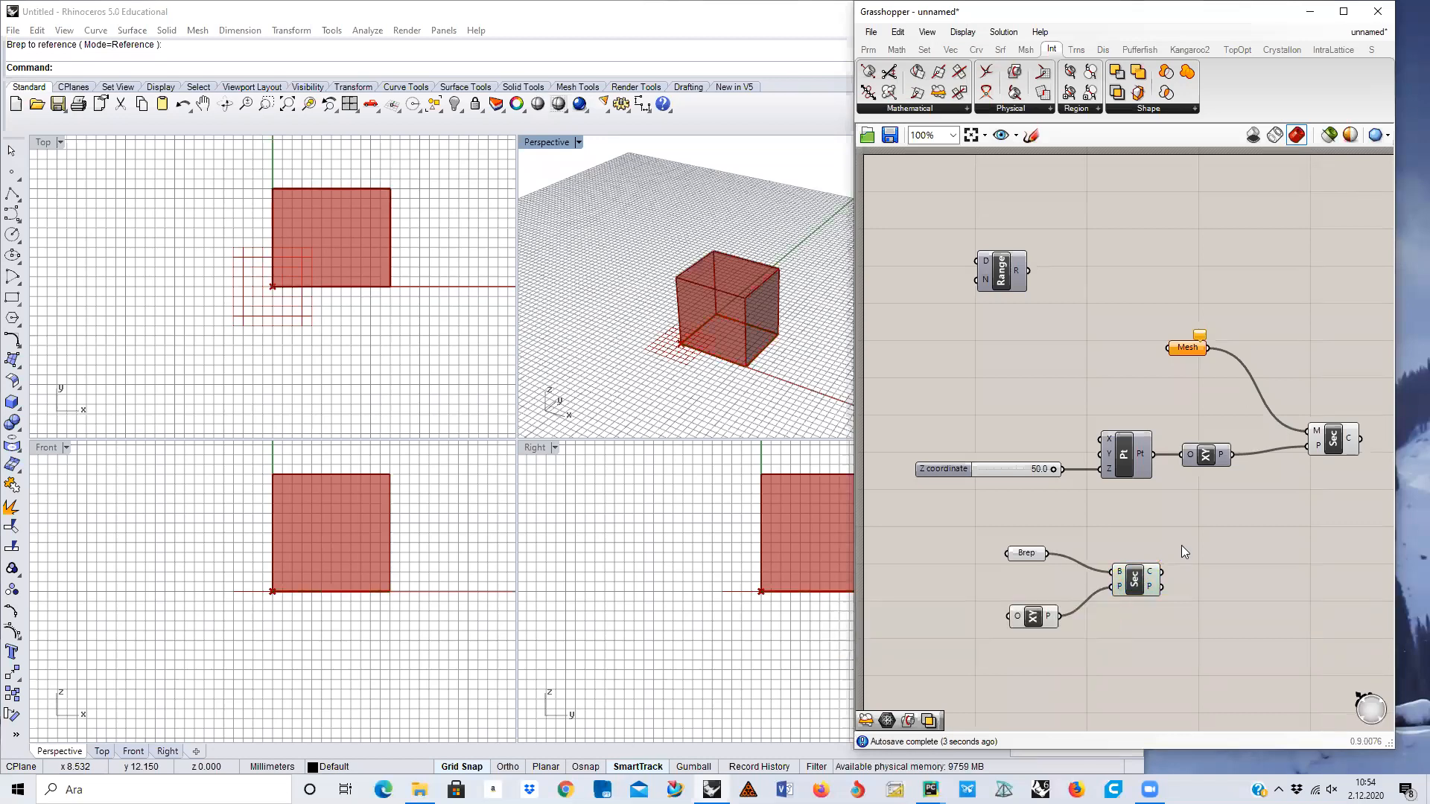
Turn off the preview of the Brep parameter that references the box.
{"action": "right_click", "coordinate": [1330, 444]}
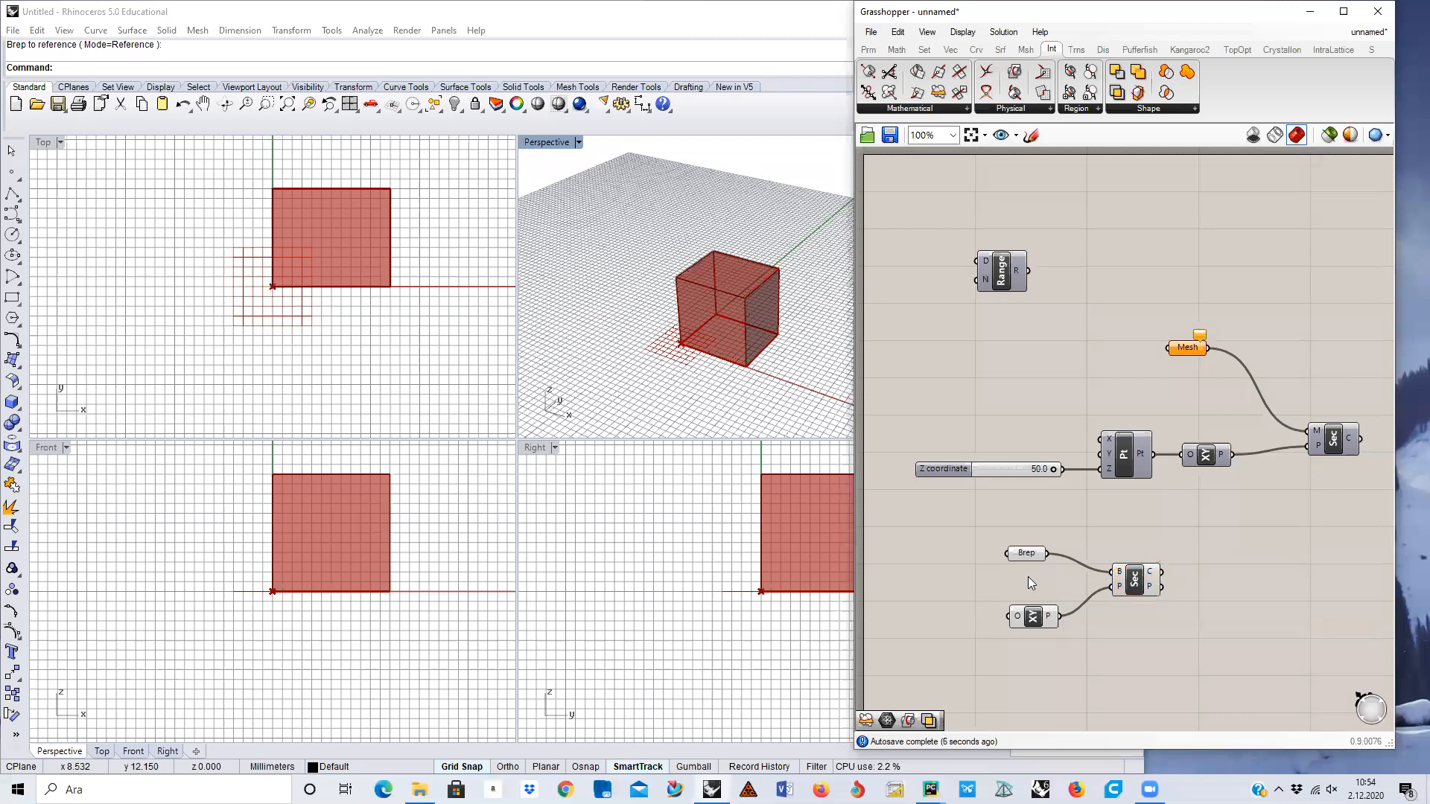
{"action": "left_click", "coordinate": [1026, 555]}
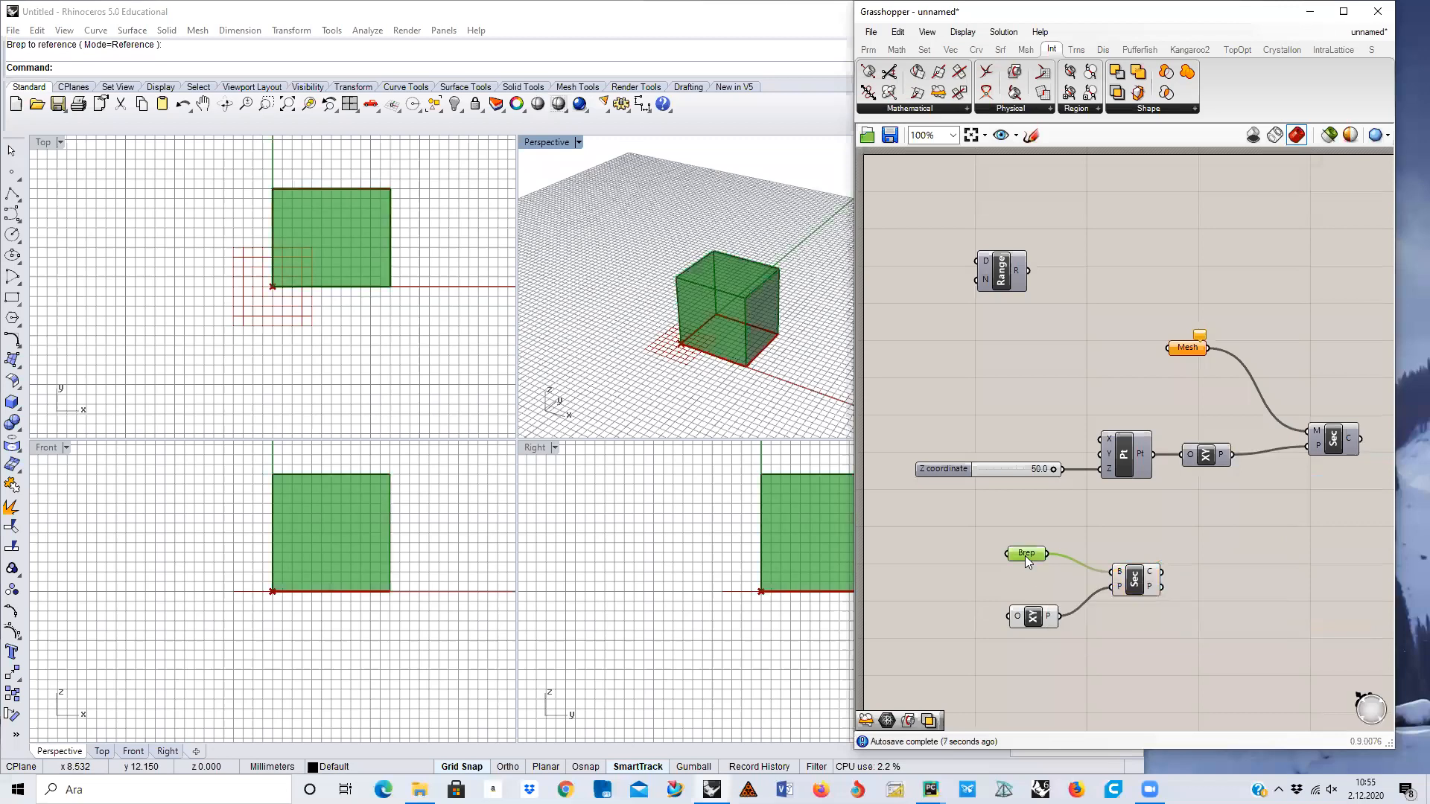
{"action": "right_click", "coordinate": [1026, 558]}
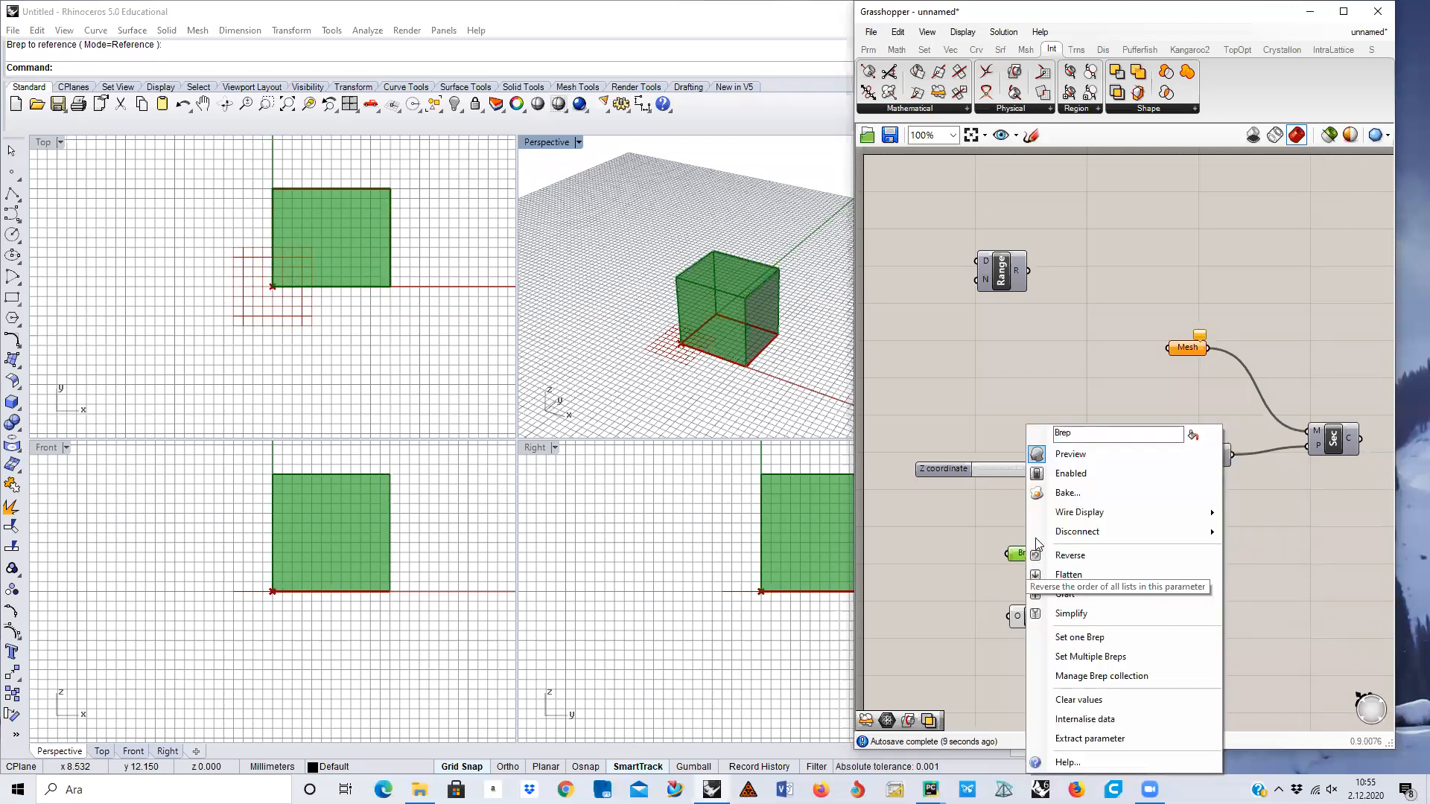
{"action": "left_click", "coordinate": [1086, 456]}
{"action": "left_click", "coordinate": [1087, 525]}
{"action": "left_click", "coordinate": [1042, 617]}
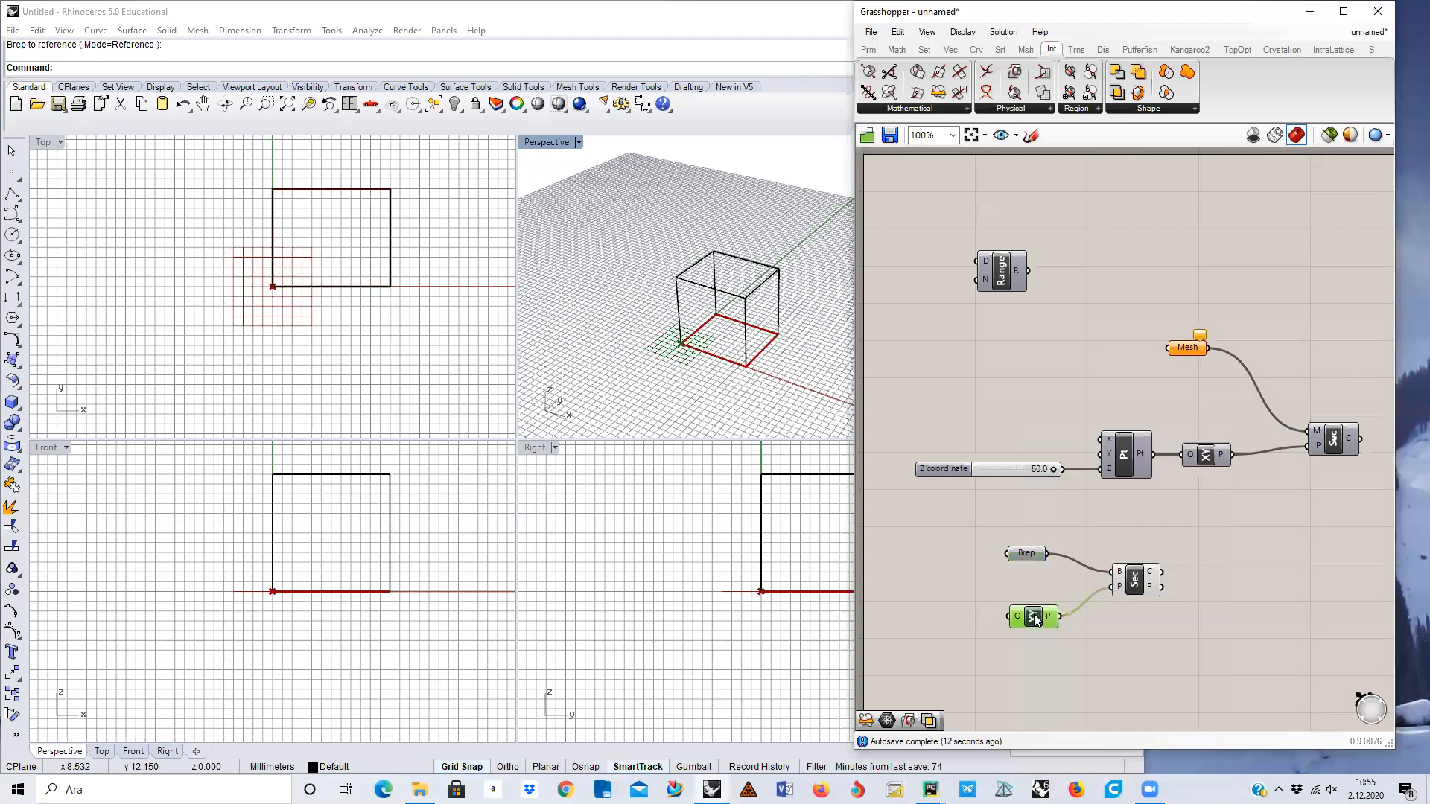
{"action": "left_click", "coordinate": [1044, 592]}
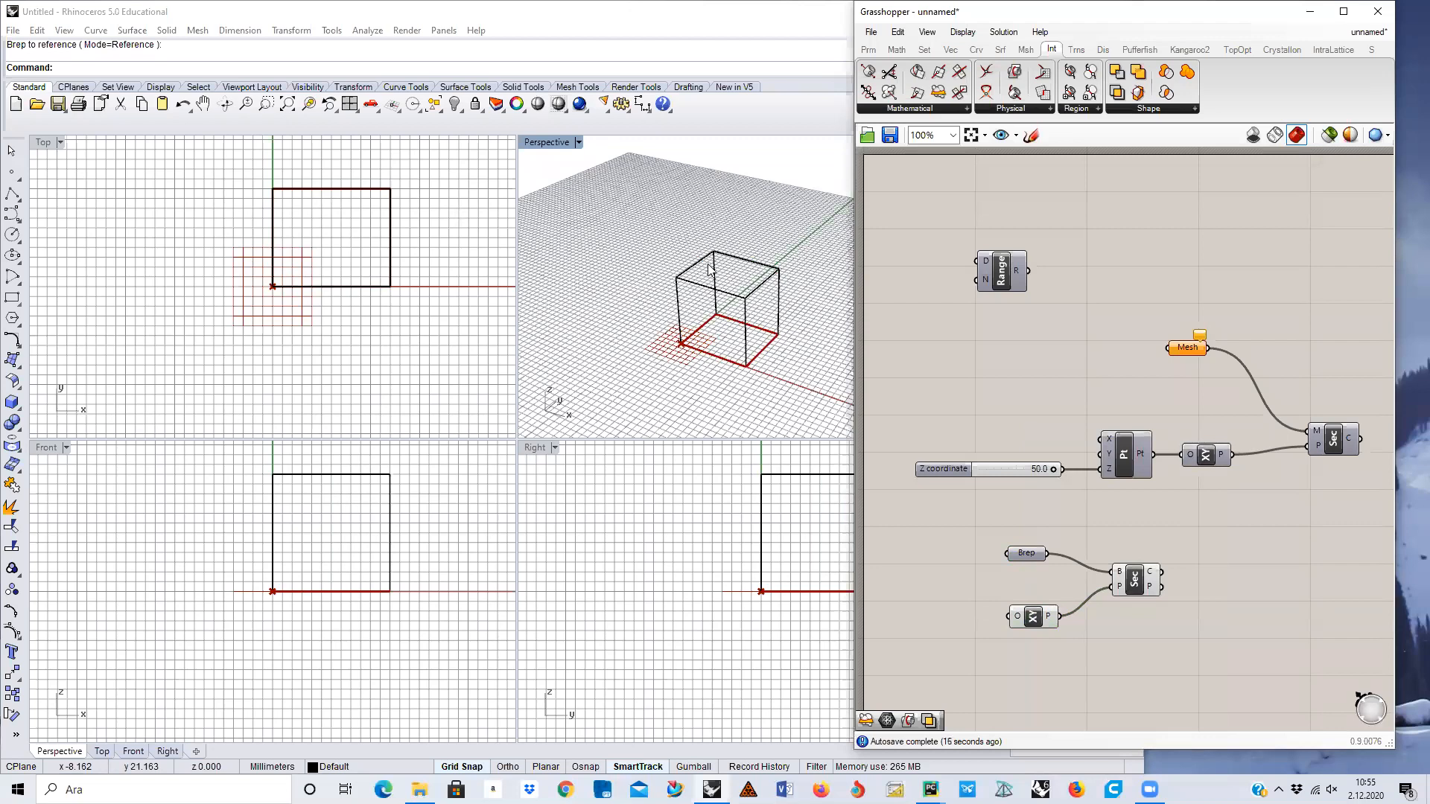
Hide the box in the Rhino viewports and highlight the section curve of the Brep | Plane component.
{"action": "left_click", "coordinate": [714, 299]}
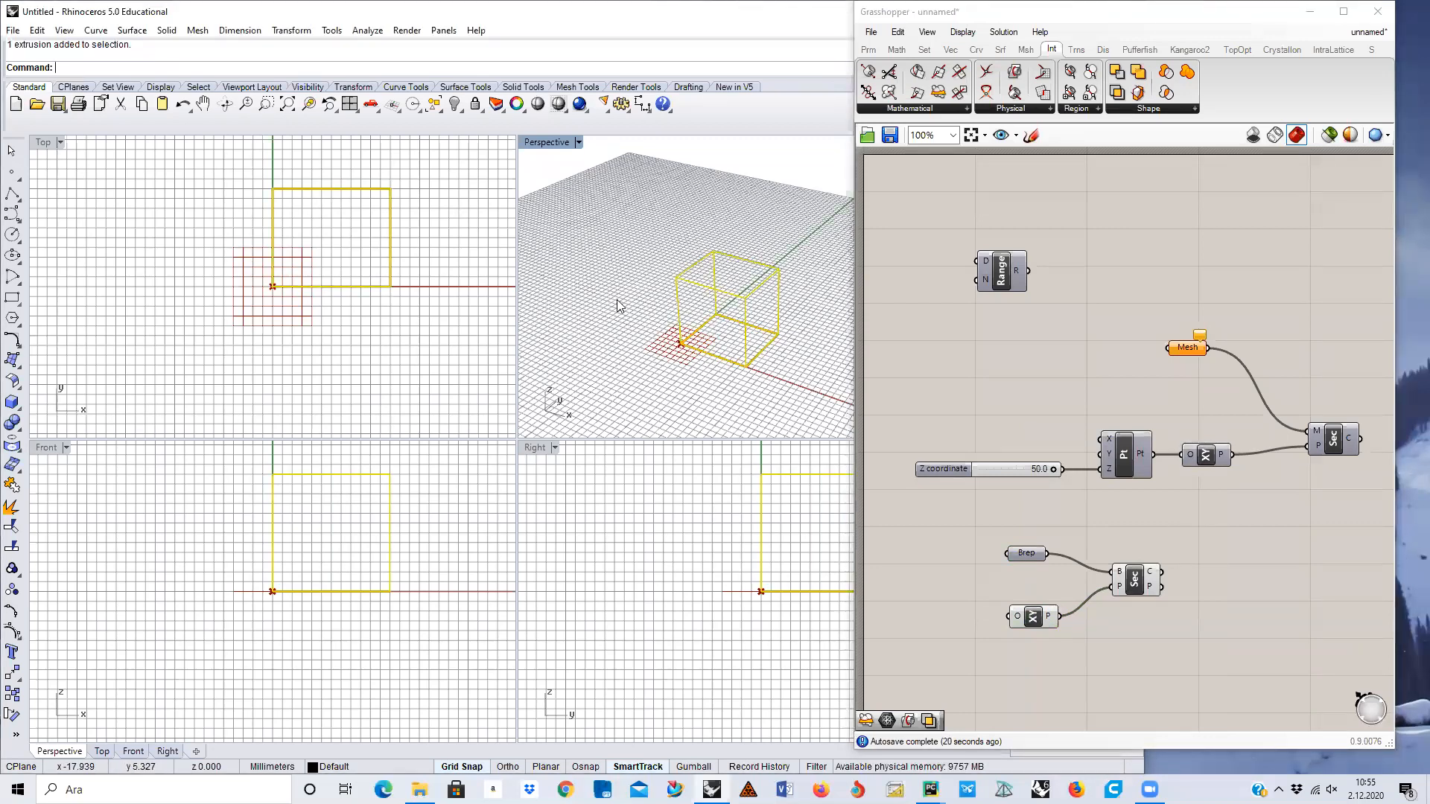
{"action": "left_click", "coordinate": [454, 105]}
{"action": "left_click", "coordinate": [454, 107]}
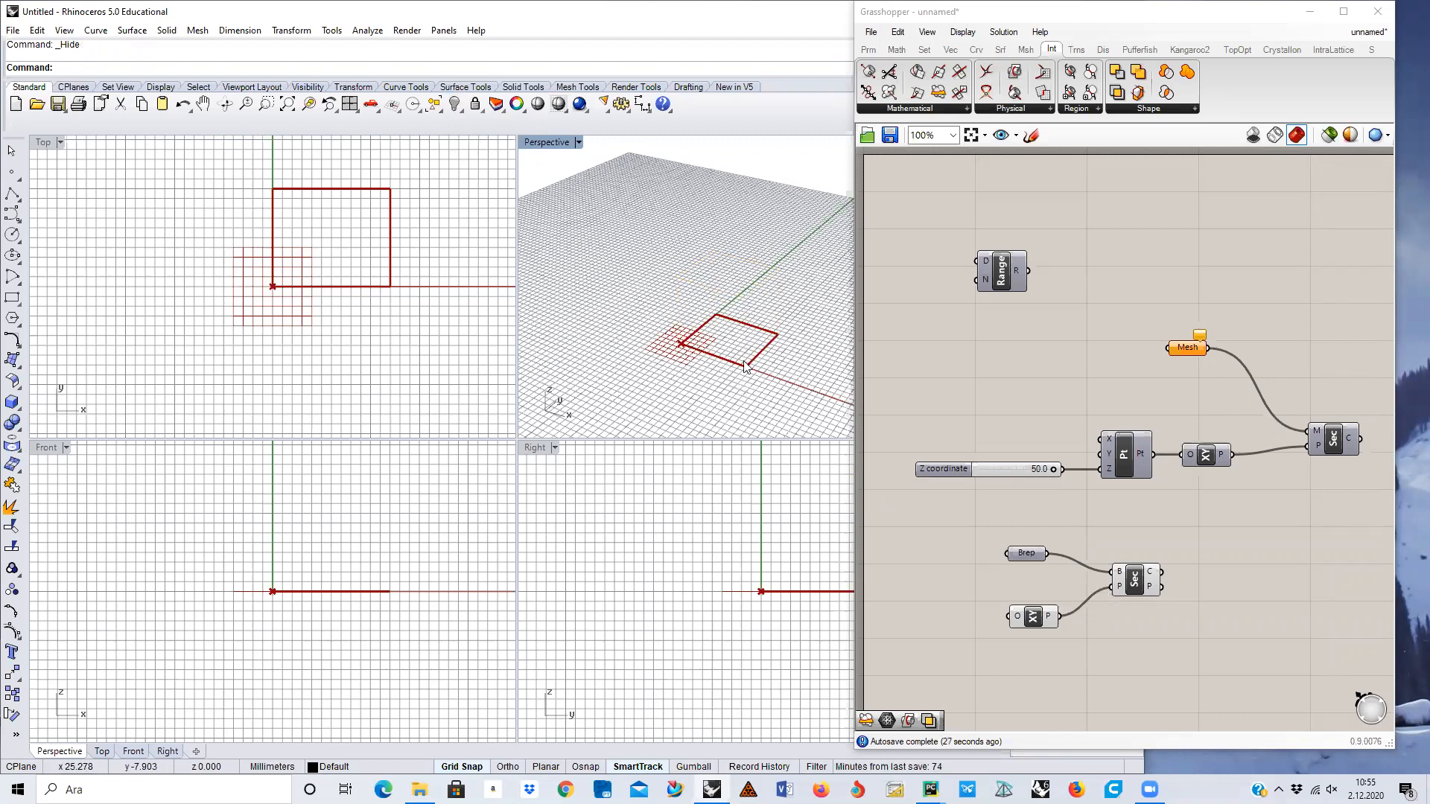
{"action": "left_click", "coordinate": [1134, 577]}
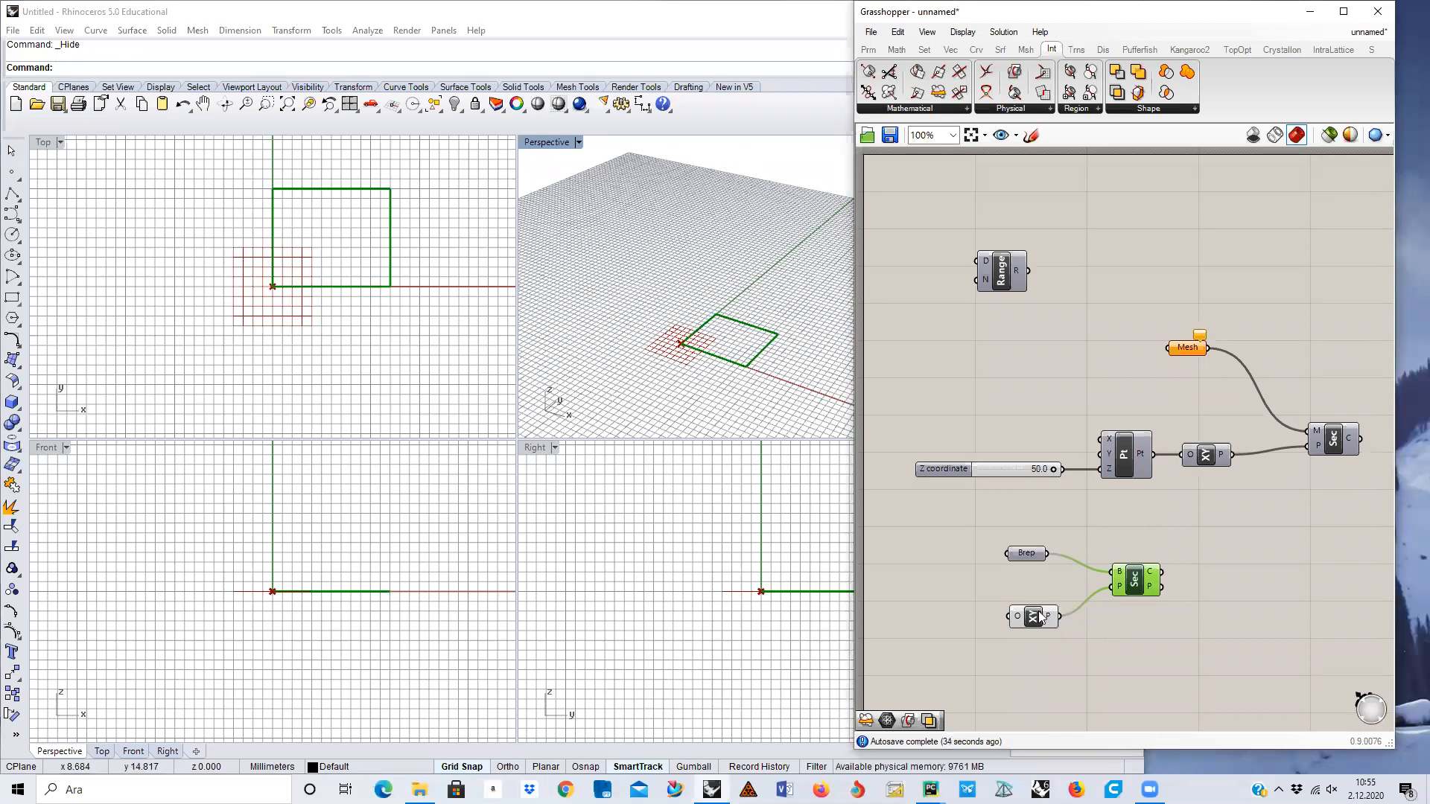
{"action": "left_click", "coordinate": [1041, 656]}
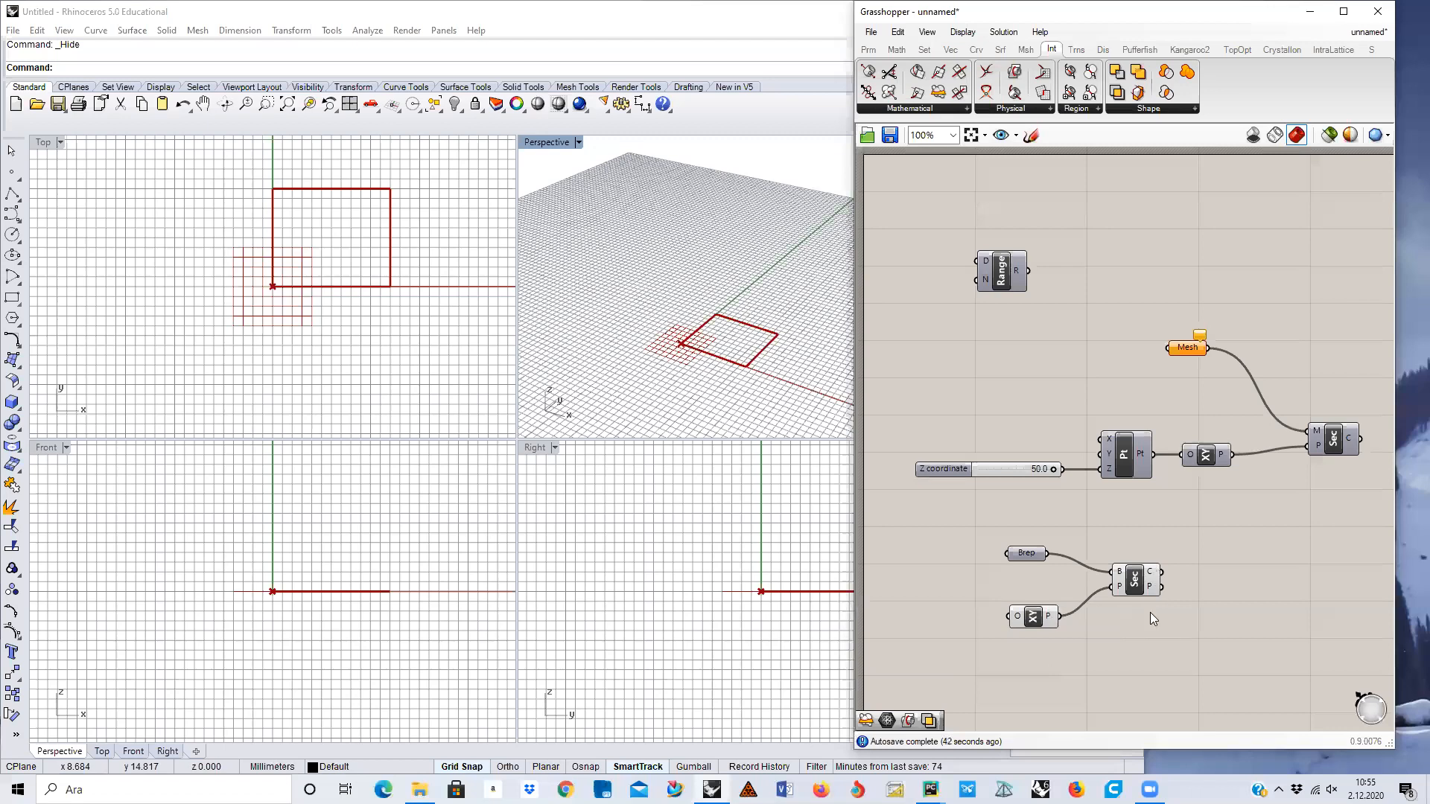
Move the Brep parameter, its XY Plane and the Brep | Plane component together to just below the mesh section chain.
{"action": "left_click_drag", "start_coordinate": [1226, 651], "coordinate": [931, 518]}
{"action": "left_click_drag", "start_coordinate": [1024, 553], "coordinate": [1216, 528]}
{"action": "left_click", "coordinate": [1108, 586]}
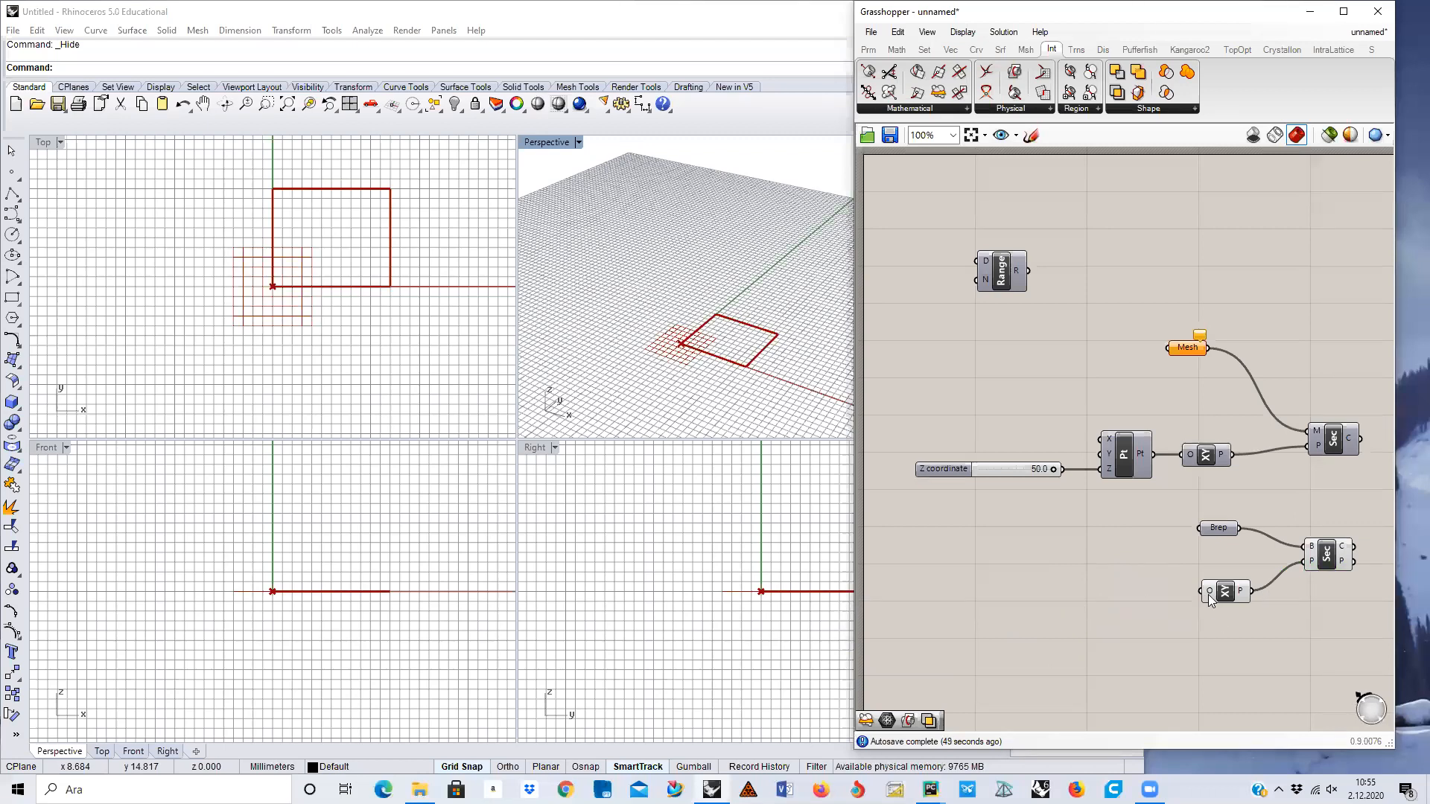
Add a Construct Point component before the XY Plane that feeds the Brep | Plane component.
{"action": "mouse_move", "coordinate": [1209, 597]}
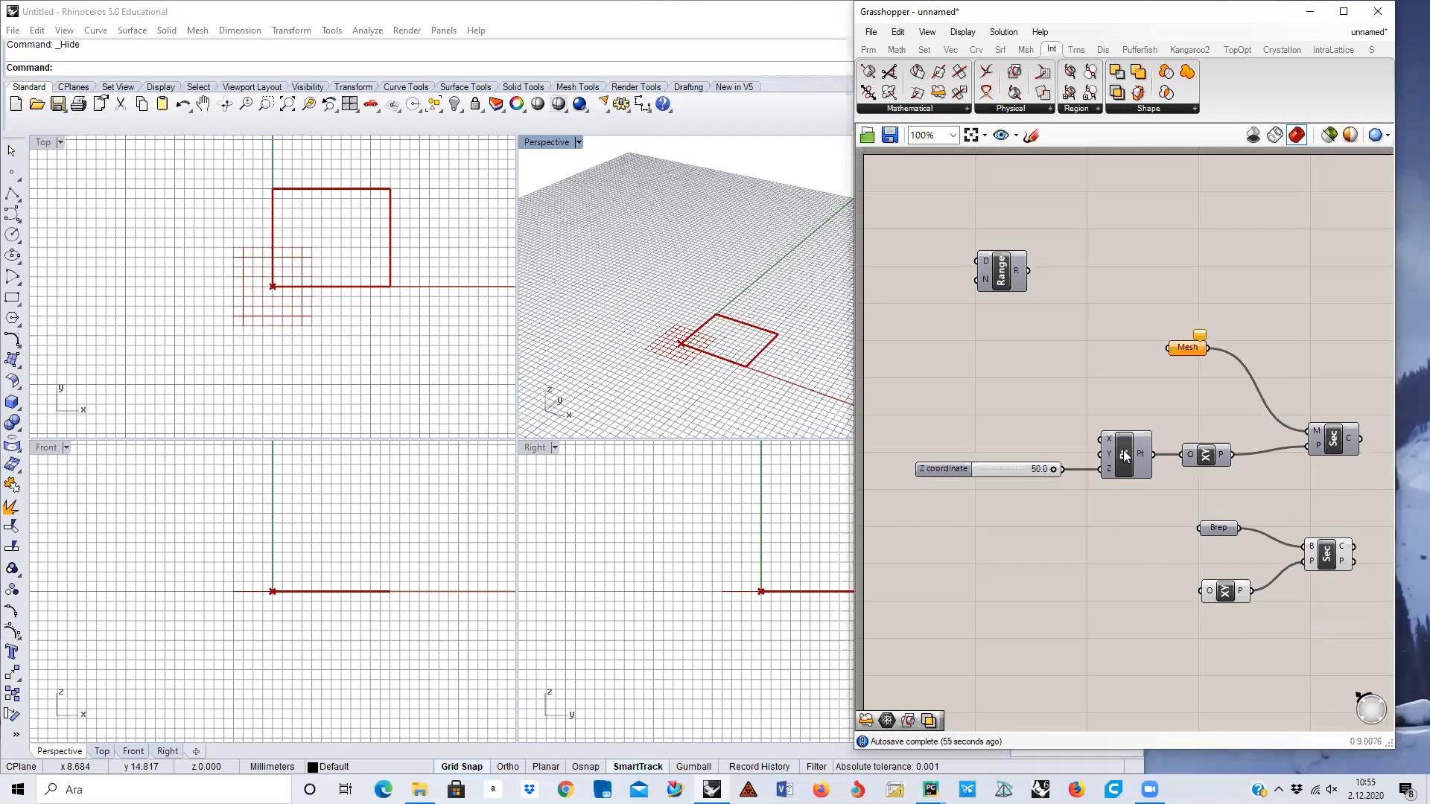
{"action": "double_click", "coordinate": [1065, 598]}
{"action": "type", "text": "co"}
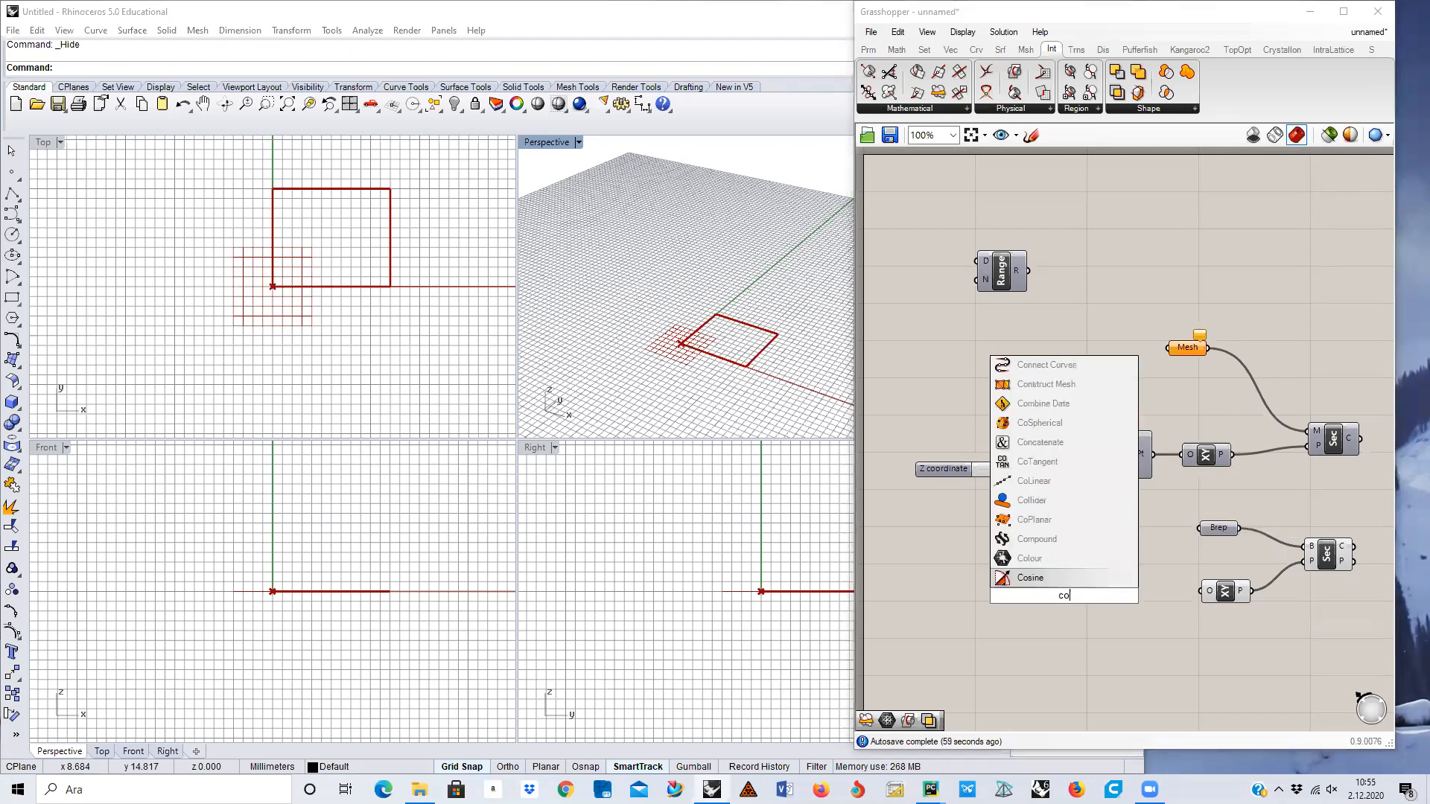
{"action": "type", "text": "nstru"}
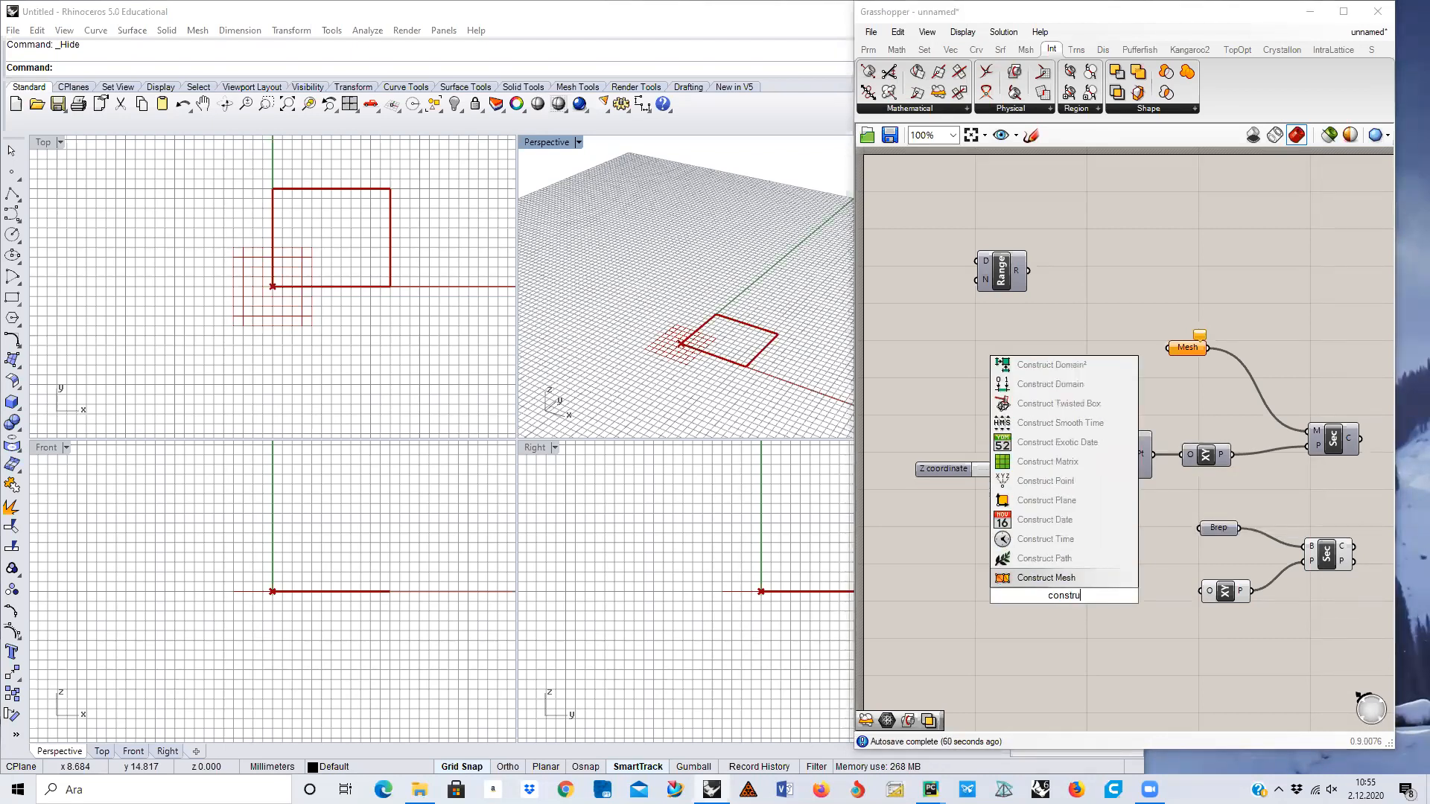
{"action": "left_click", "coordinate": [1064, 482]}
{"action": "left_click_drag", "start_coordinate": [1052, 593], "coordinate": [1067, 575]}
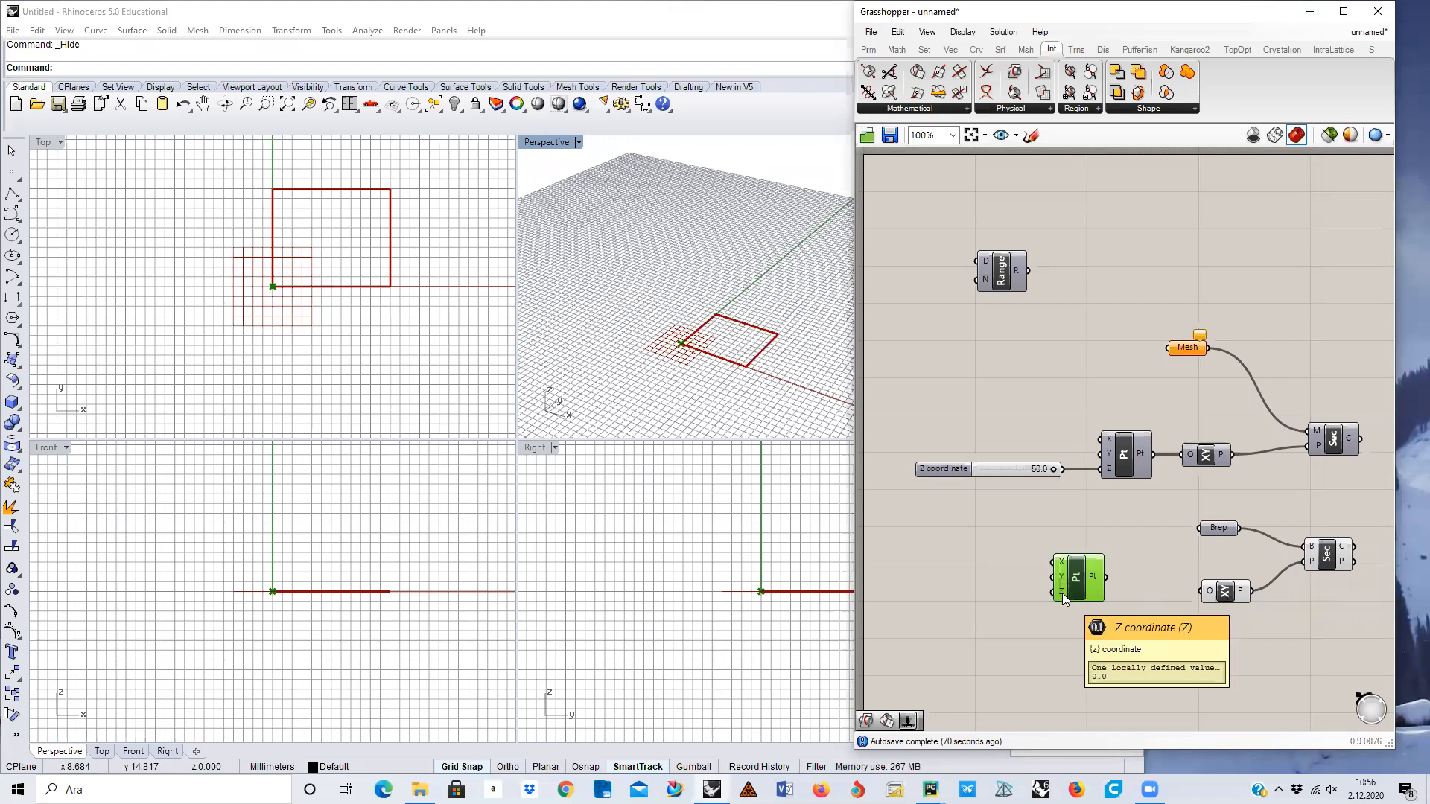
{"action": "left_click", "coordinate": [1075, 619]}
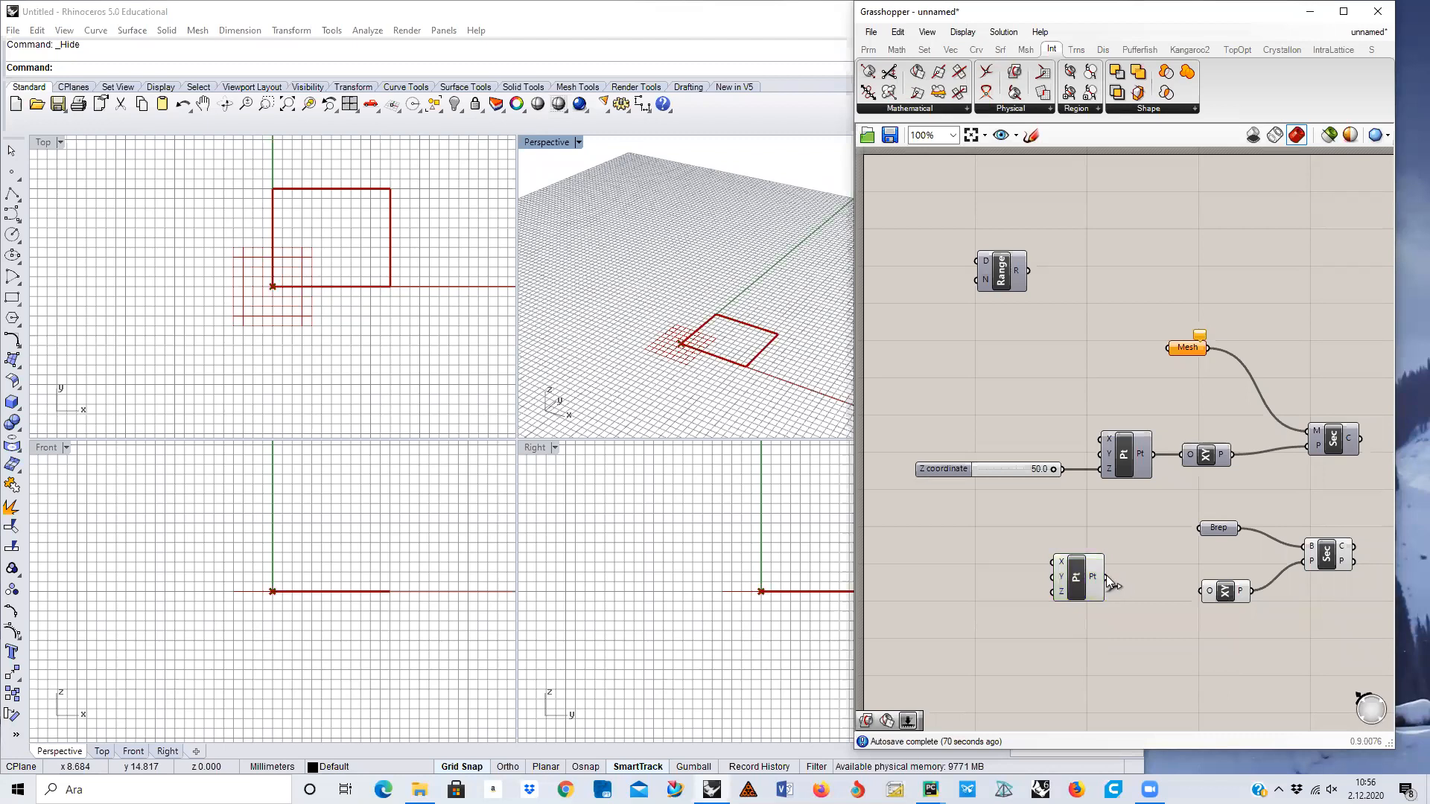
Connect the new Construct Point output to the XY Plane's O input and place the point component close to the plane.
{"action": "left_click_drag", "start_coordinate": [1188, 597], "coordinate": [1195, 592]}
{"action": "left_click_drag", "start_coordinate": [1099, 592], "coordinate": [1164, 606]}
{"action": "left_click", "coordinate": [1120, 650]}
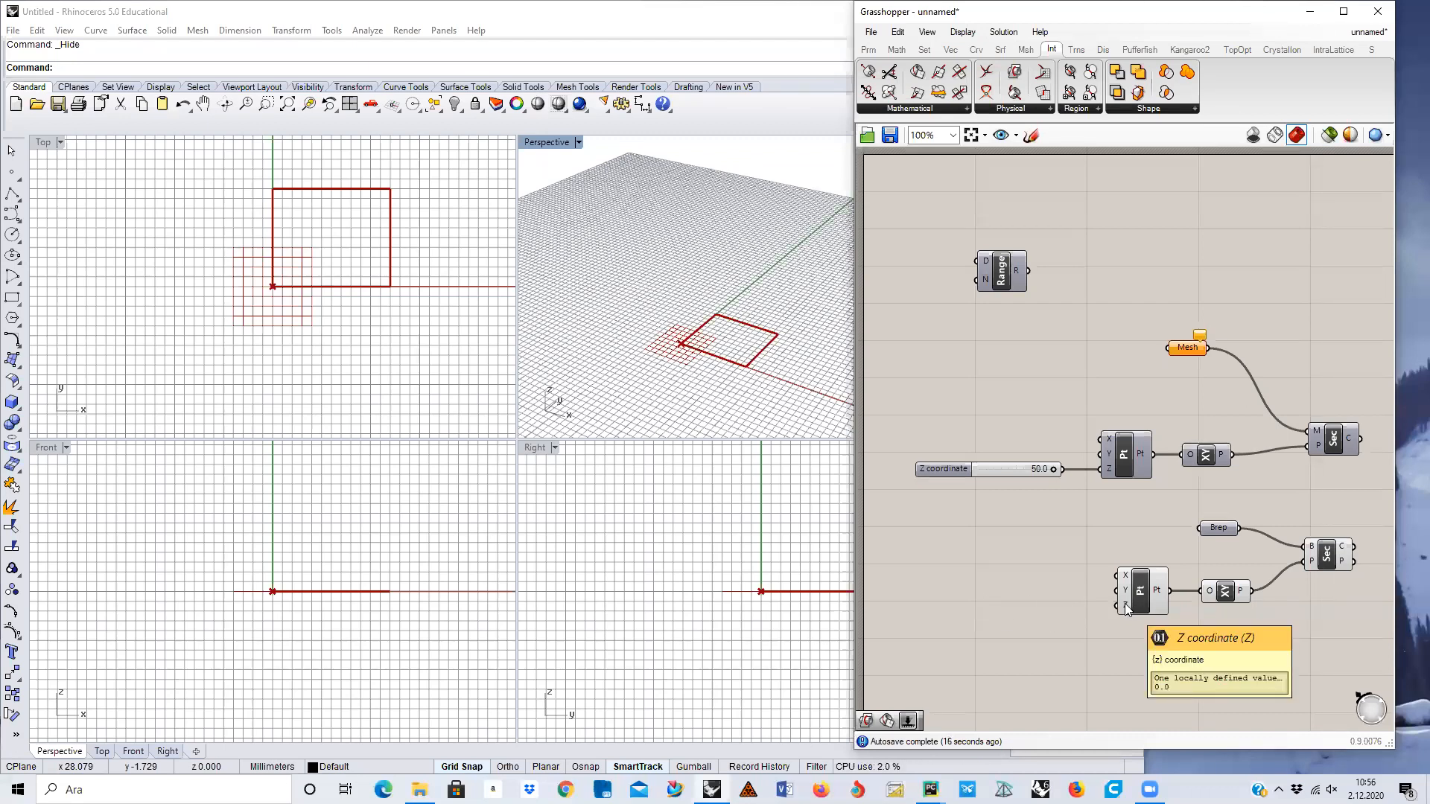
Add a Number Slider beside the new Construct Point component.
{"action": "double_click", "coordinate": [967, 603]}
{"action": "type", "text": "slider"}
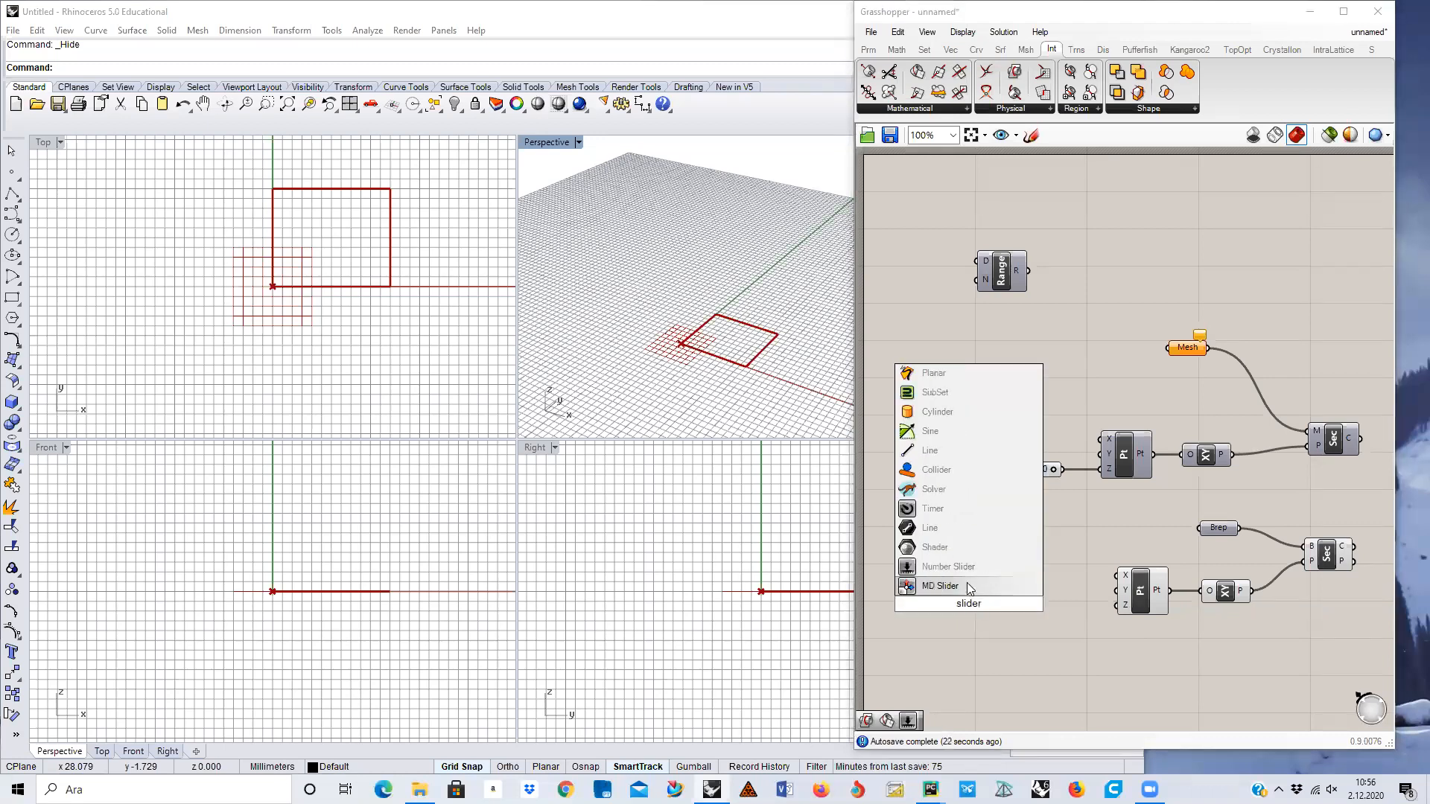
{"action": "left_click", "coordinate": [958, 566]}
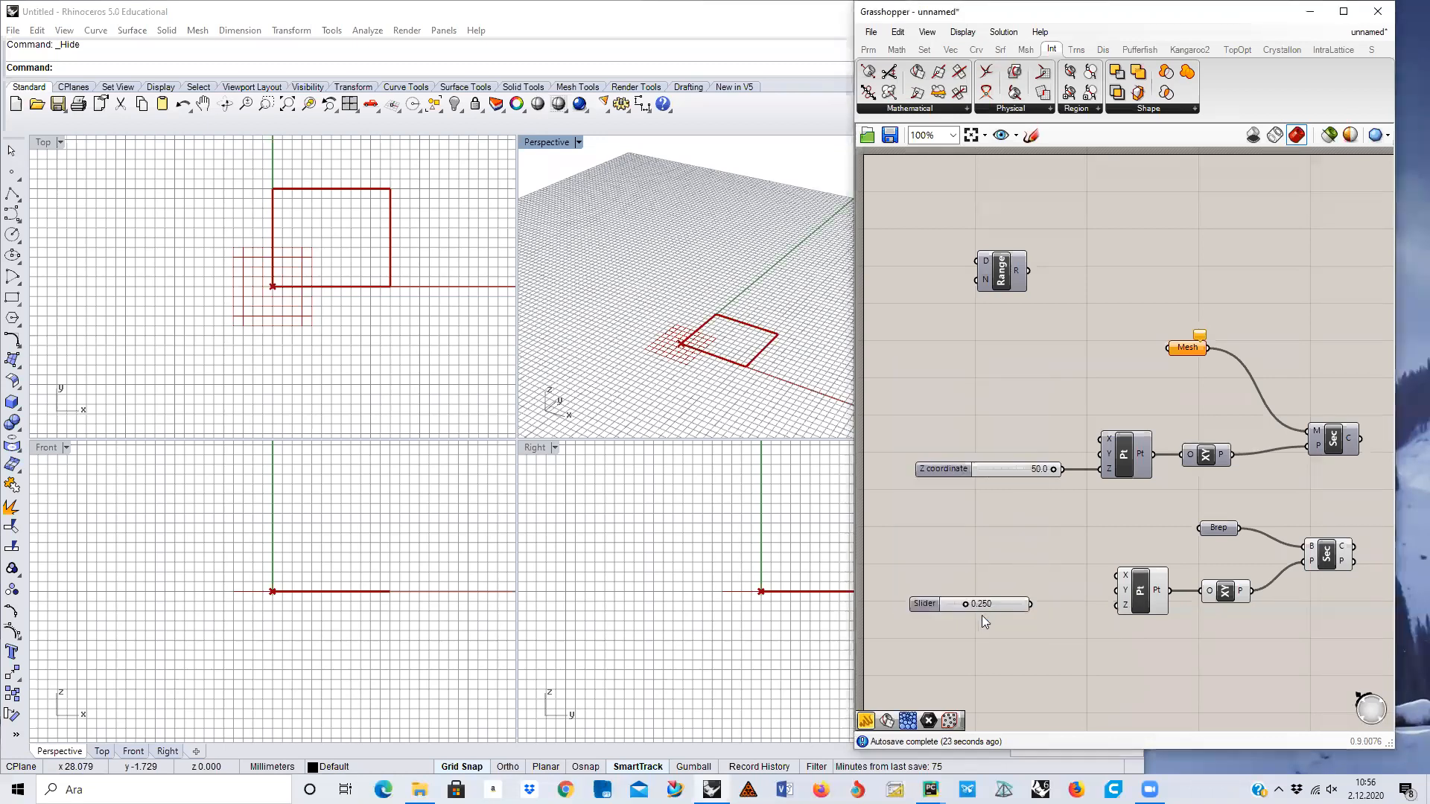
Configure the new slider with a range of 20 and one decimal digit.
{"action": "double_click", "coordinate": [932, 604]}
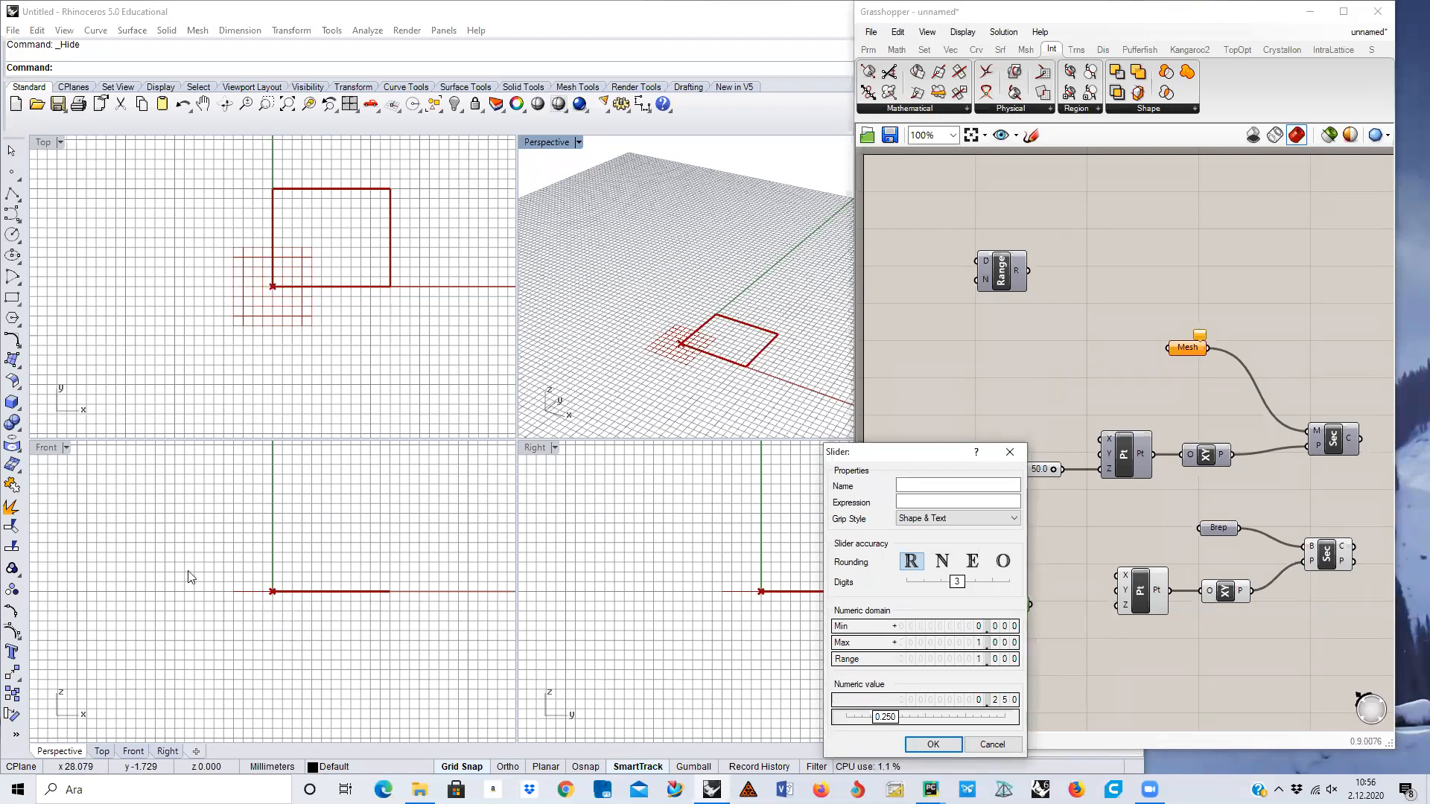
{"action": "double_click", "coordinate": [900, 660]}
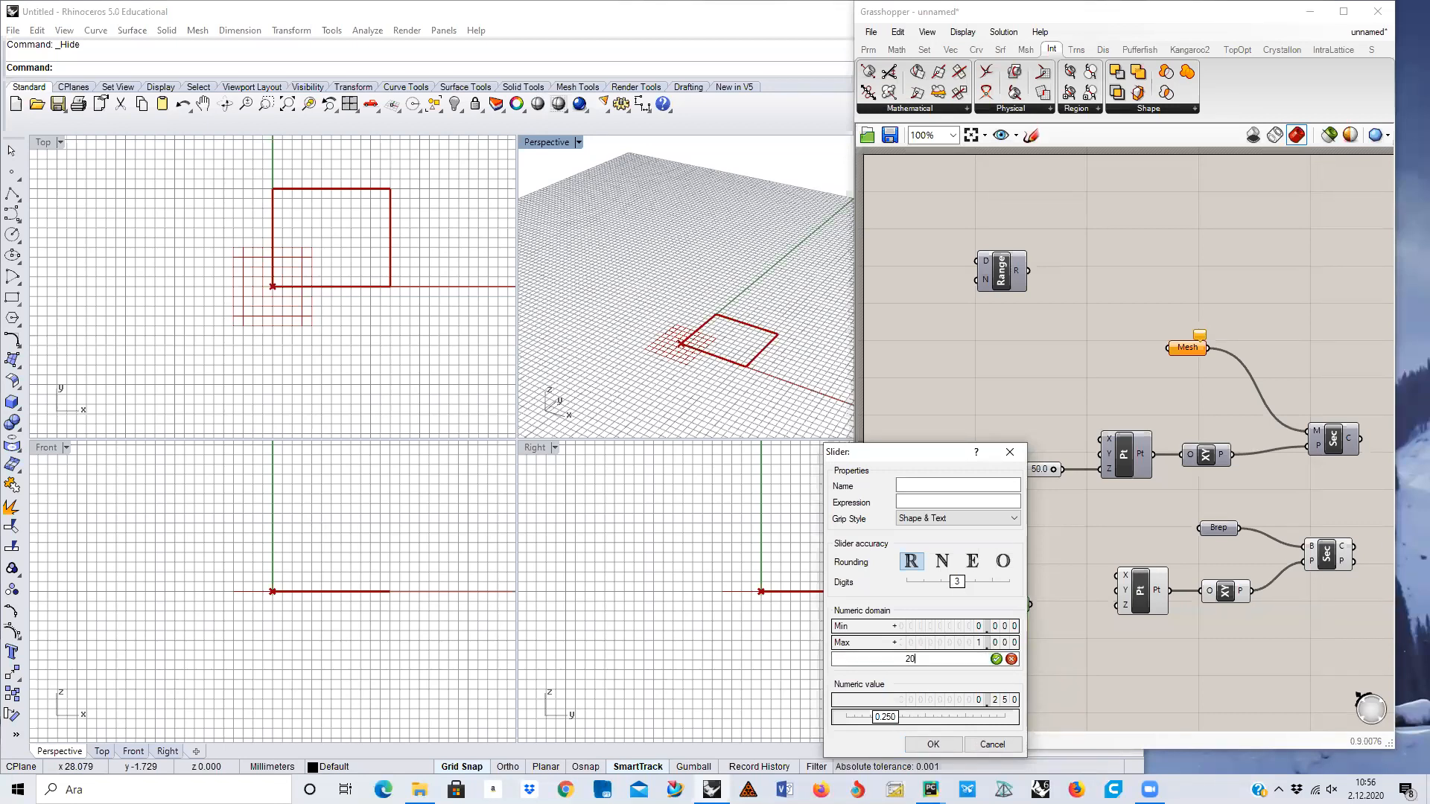
{"action": "type", "text": "20"}
{"action": "key", "text": "Return"}
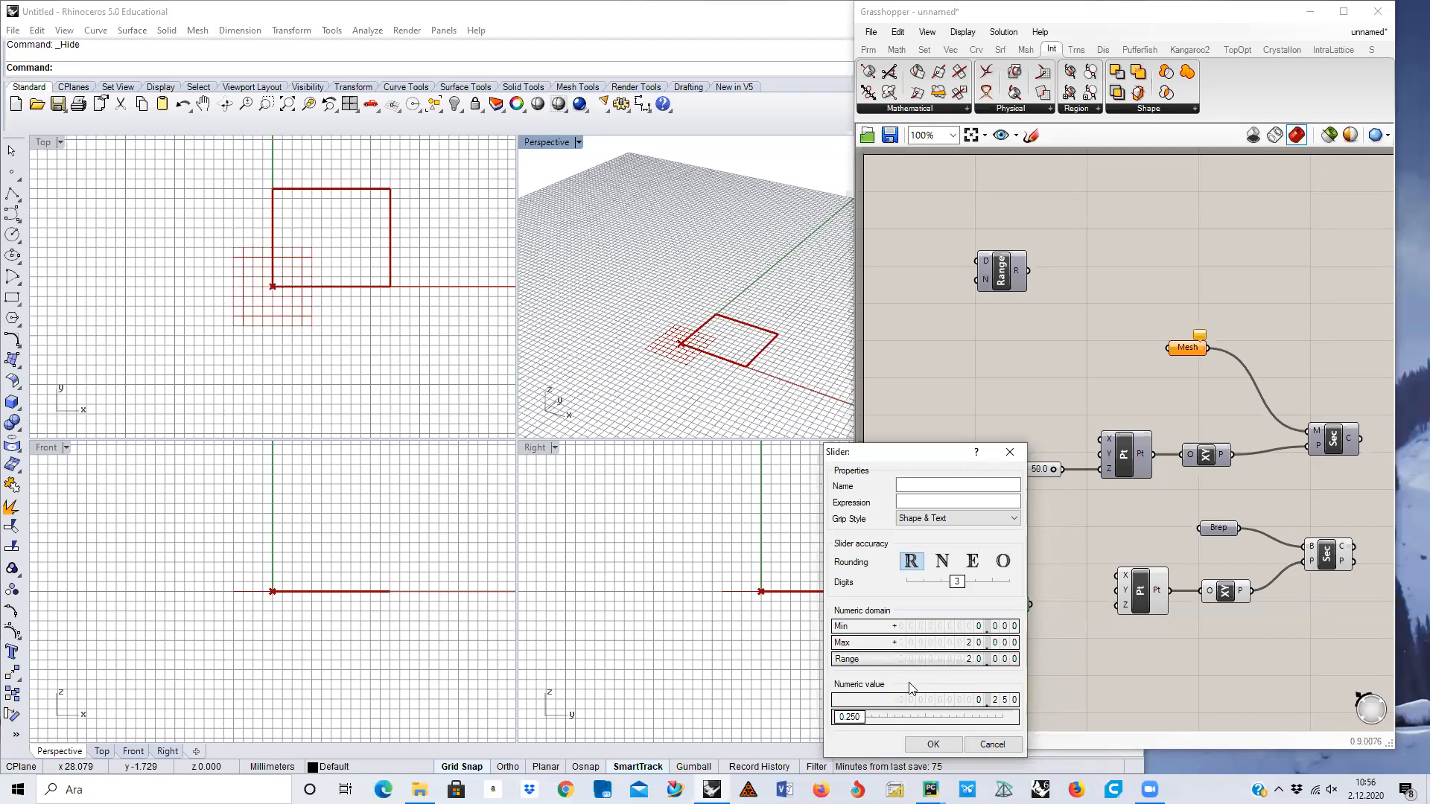
{"action": "left_click_drag", "start_coordinate": [957, 583], "coordinate": [927, 584]}
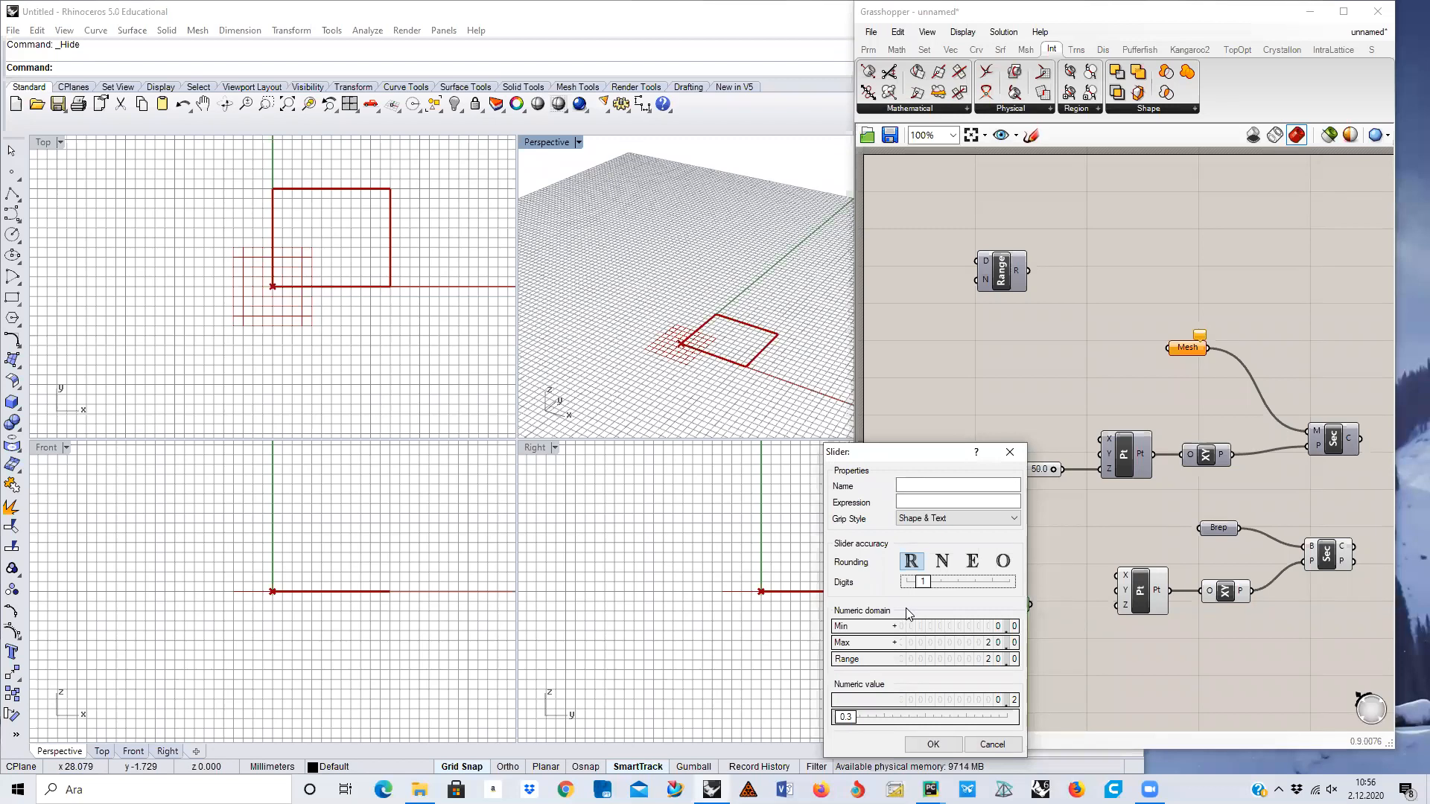
{"action": "left_click", "coordinate": [933, 744]}
{"action": "left_click", "coordinate": [1005, 665]}
Set the slider to 16.1, connect it to the new Construct Point's Z input and place it nearer that component.
{"action": "left_click_drag", "start_coordinate": [949, 605], "coordinate": [1010, 609]}
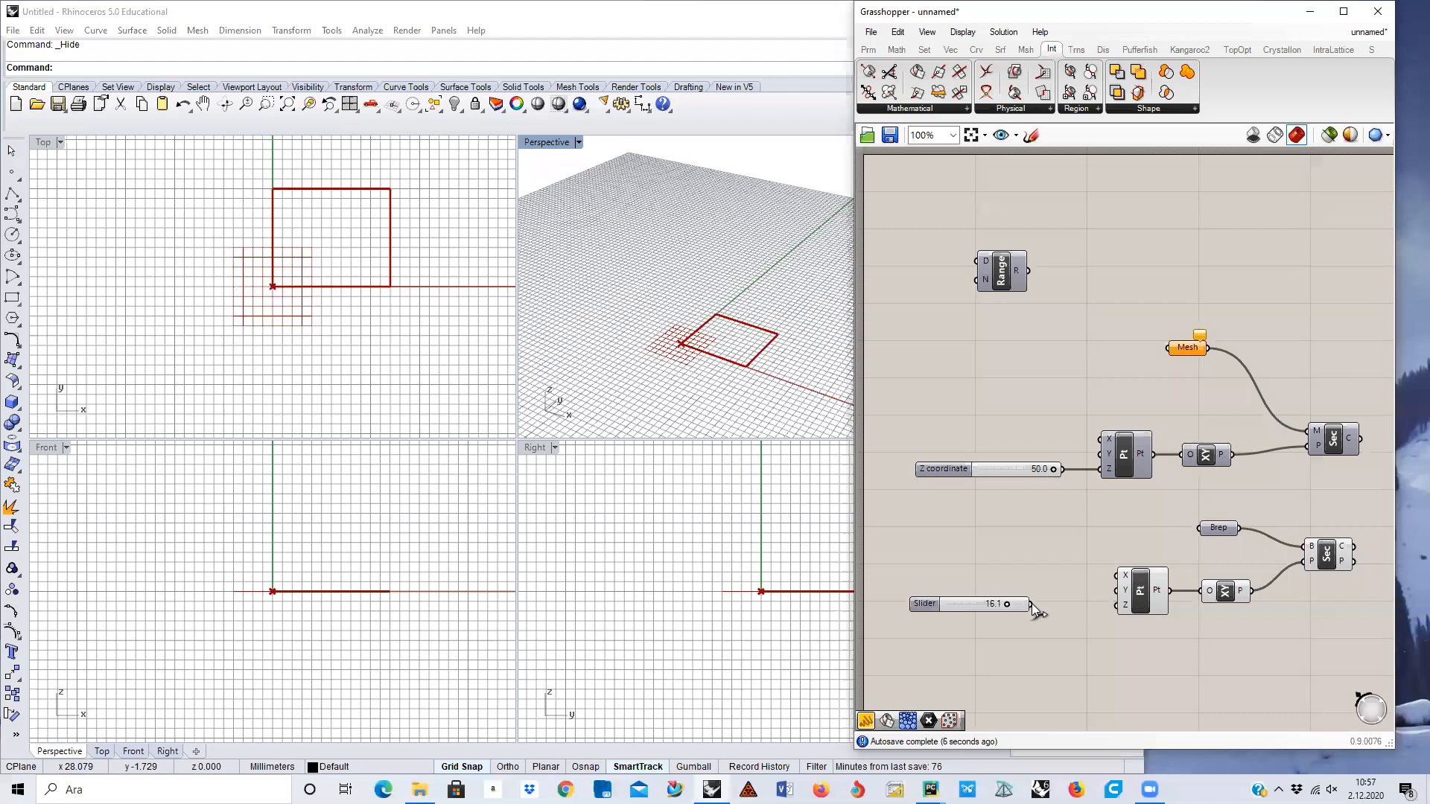
{"action": "left_click_drag", "start_coordinate": [1031, 603], "coordinate": [1115, 604]}
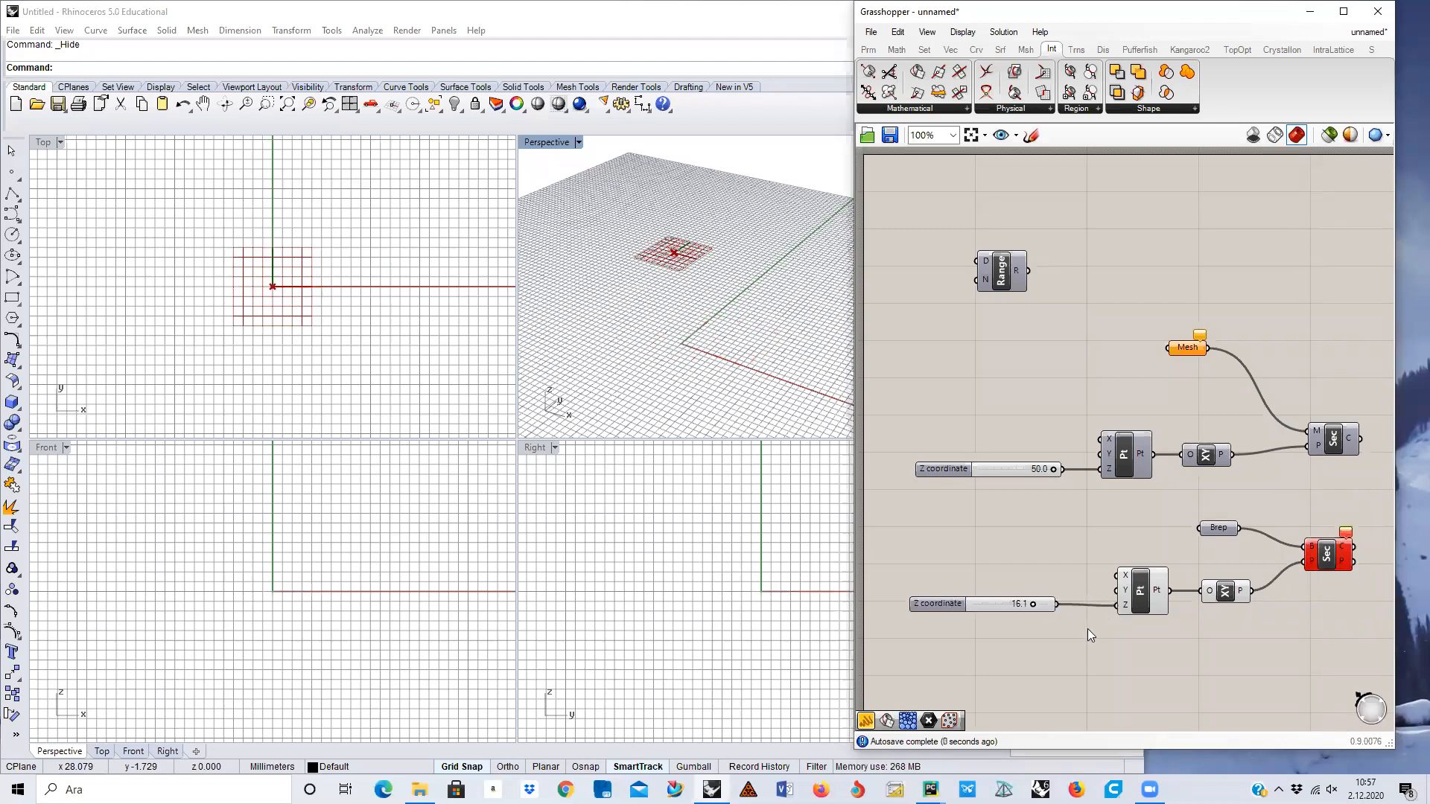
{"action": "left_click_drag", "start_coordinate": [949, 604], "coordinate": [977, 606]}
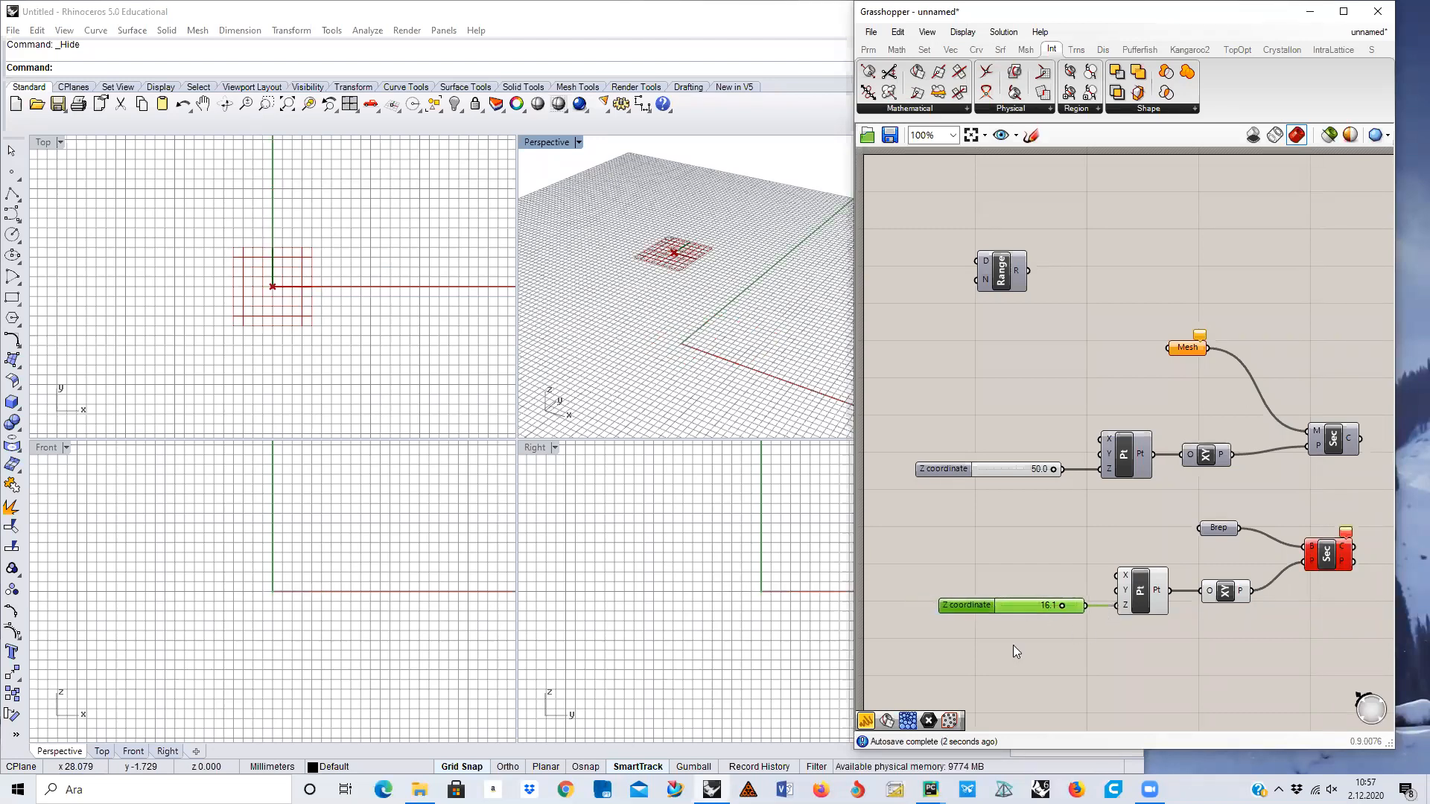
{"action": "left_click", "coordinate": [1165, 630]}
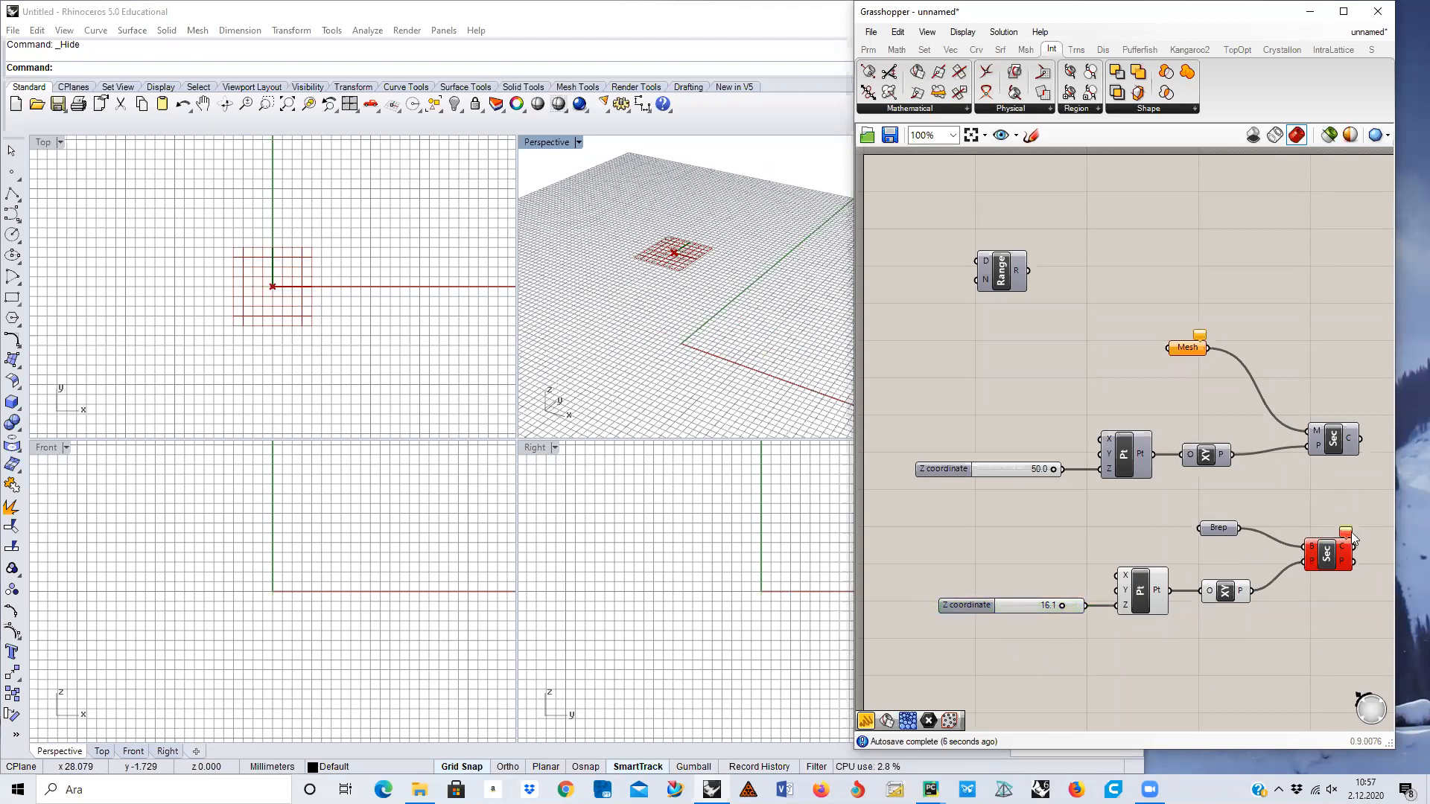
Lower the Z coordinate slider of the brep section to 11.7.
{"action": "mouse_move", "coordinate": [1349, 535]}
{"action": "left_click_drag", "start_coordinate": [1062, 607], "coordinate": [1047, 606]}
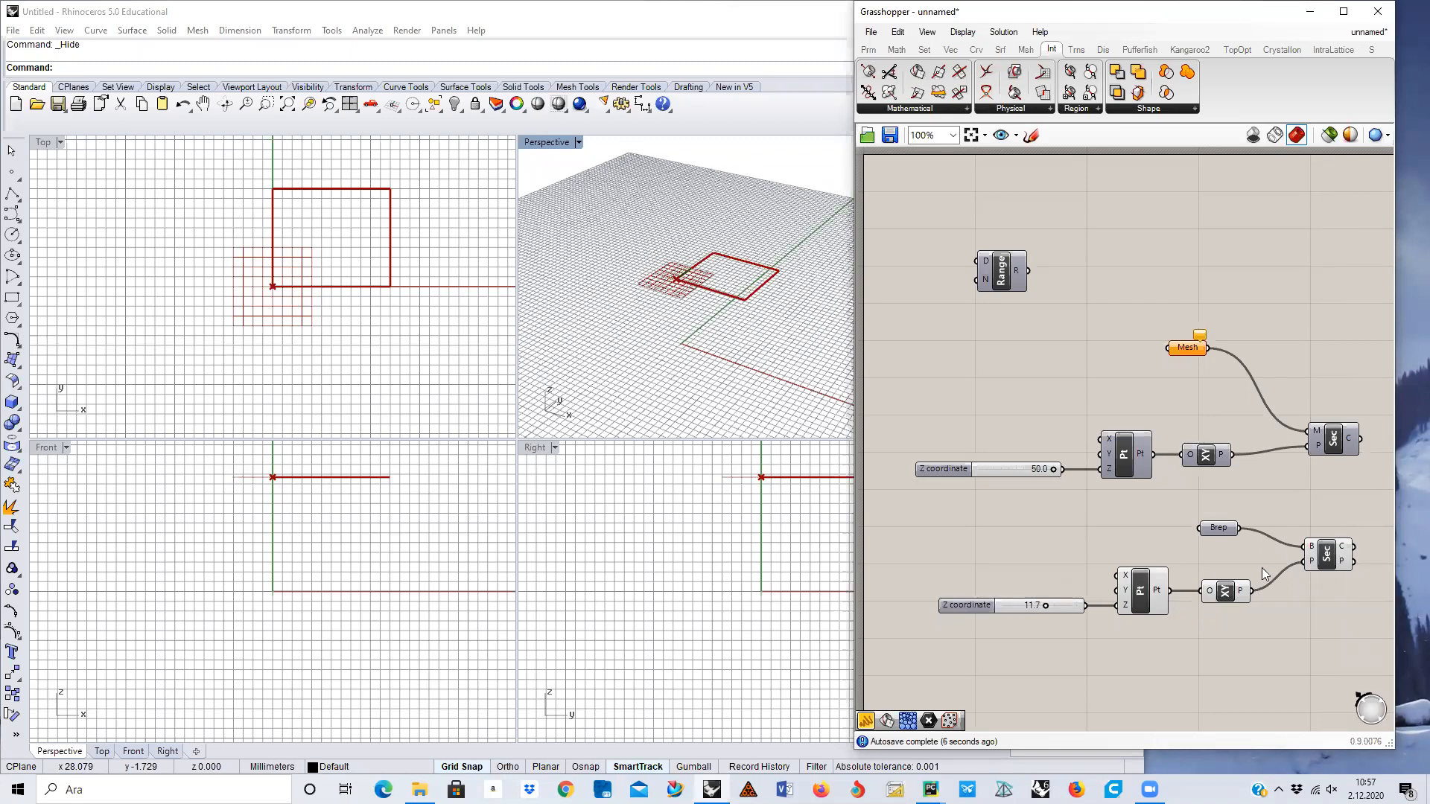
{"action": "left_click_drag", "start_coordinate": [1042, 605], "coordinate": [1044, 607]}
Limit the brep section's Z coordinate slider to a maximum of 12 and set its value to 12.0.
{"action": "double_click", "coordinate": [984, 604]}
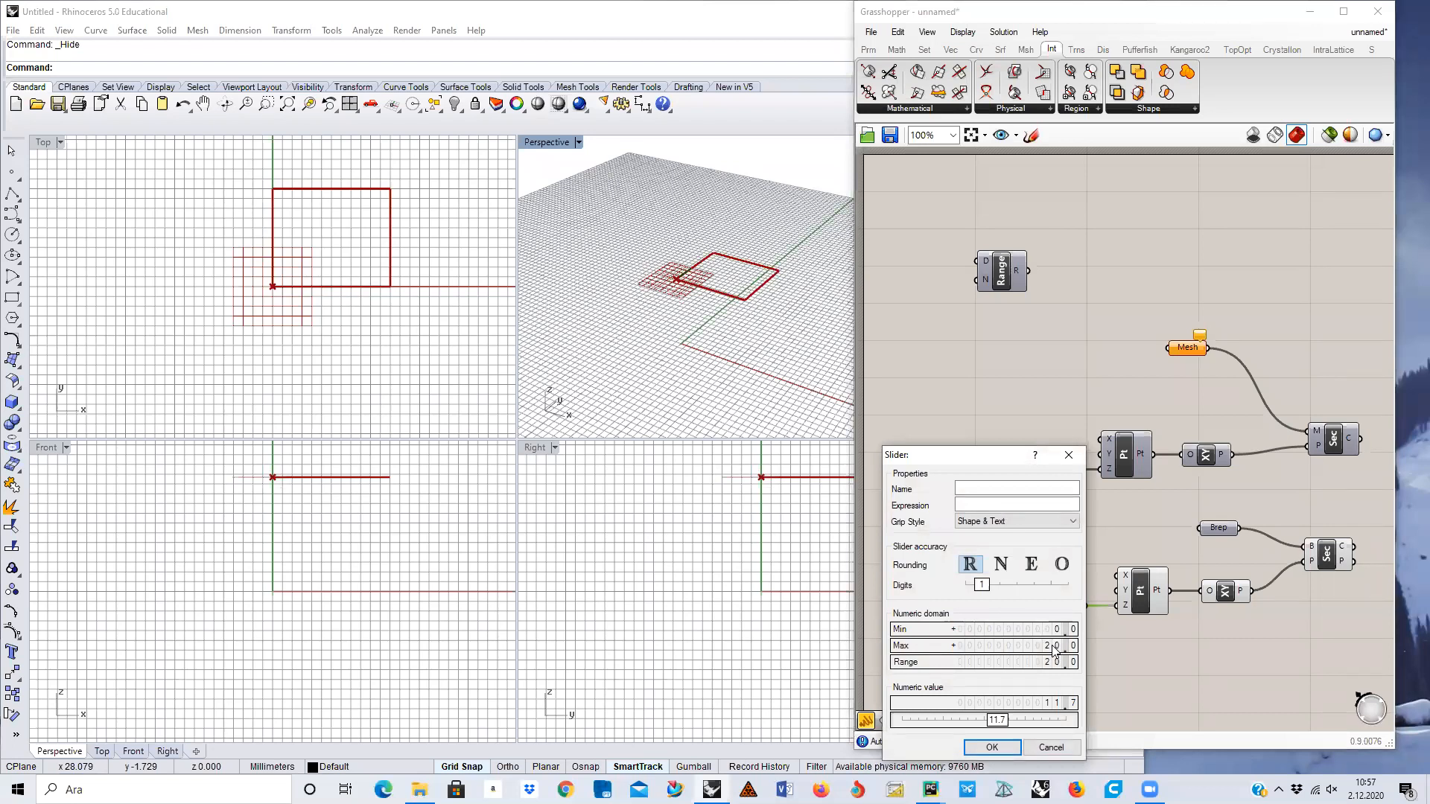
{"action": "double_click", "coordinate": [1053, 645]}
{"action": "type", "text": "12"}
{"action": "key", "text": "Return"}
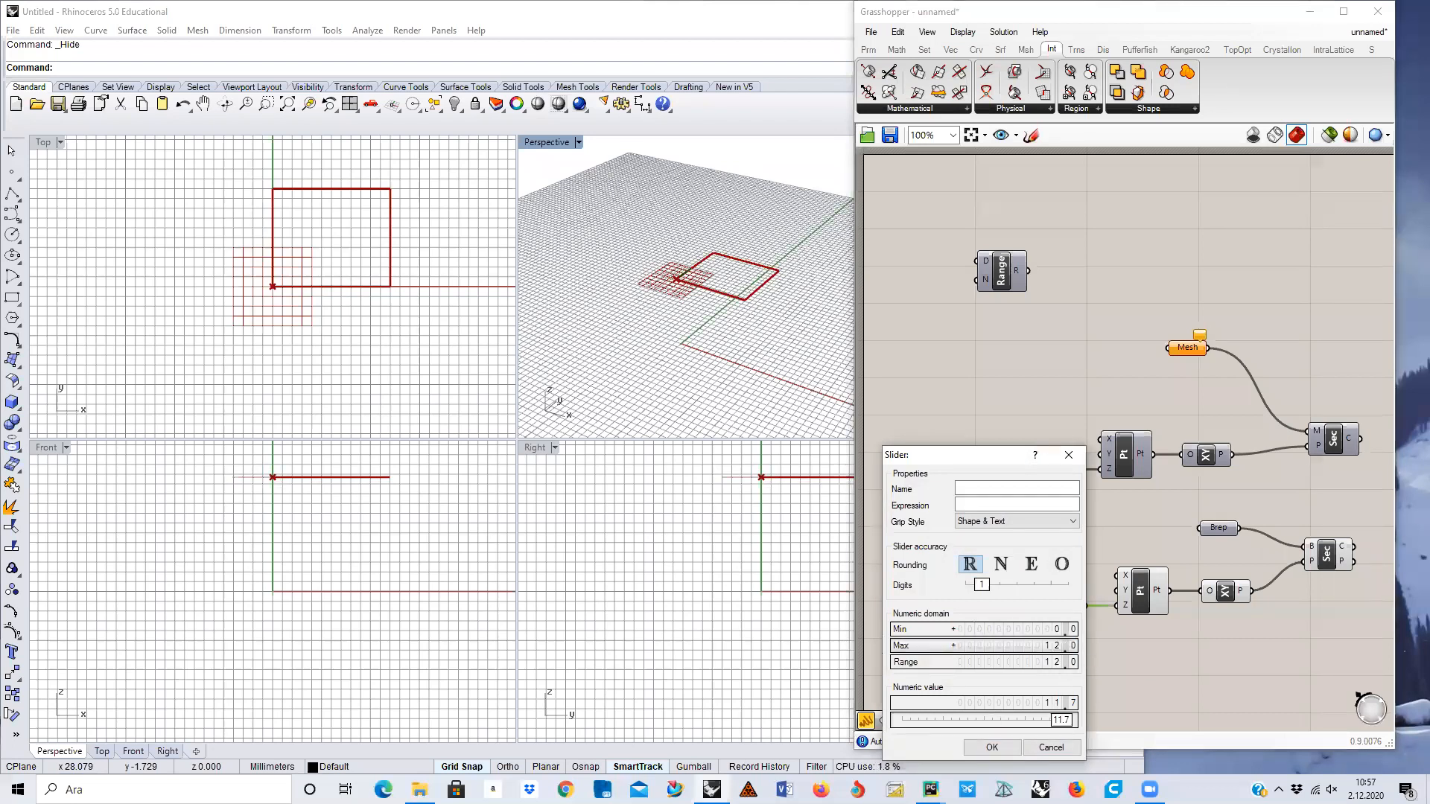
{"action": "left_click", "coordinate": [1004, 748]}
{"action": "left_click", "coordinate": [1041, 638]}
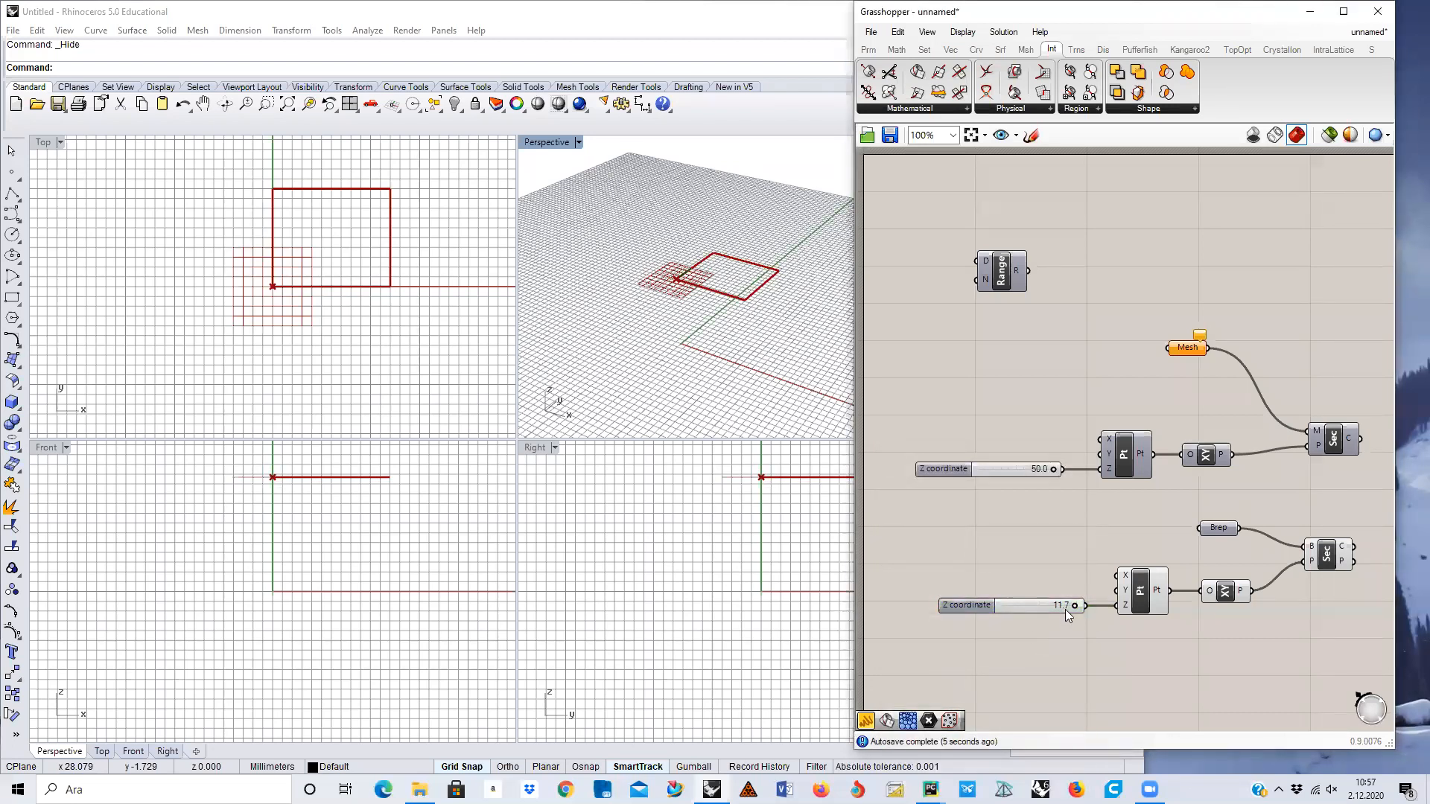
{"action": "left_click_drag", "start_coordinate": [1074, 605], "coordinate": [1124, 609]}
{"action": "left_click_drag", "start_coordinate": [1012, 601], "coordinate": [1101, 600]}
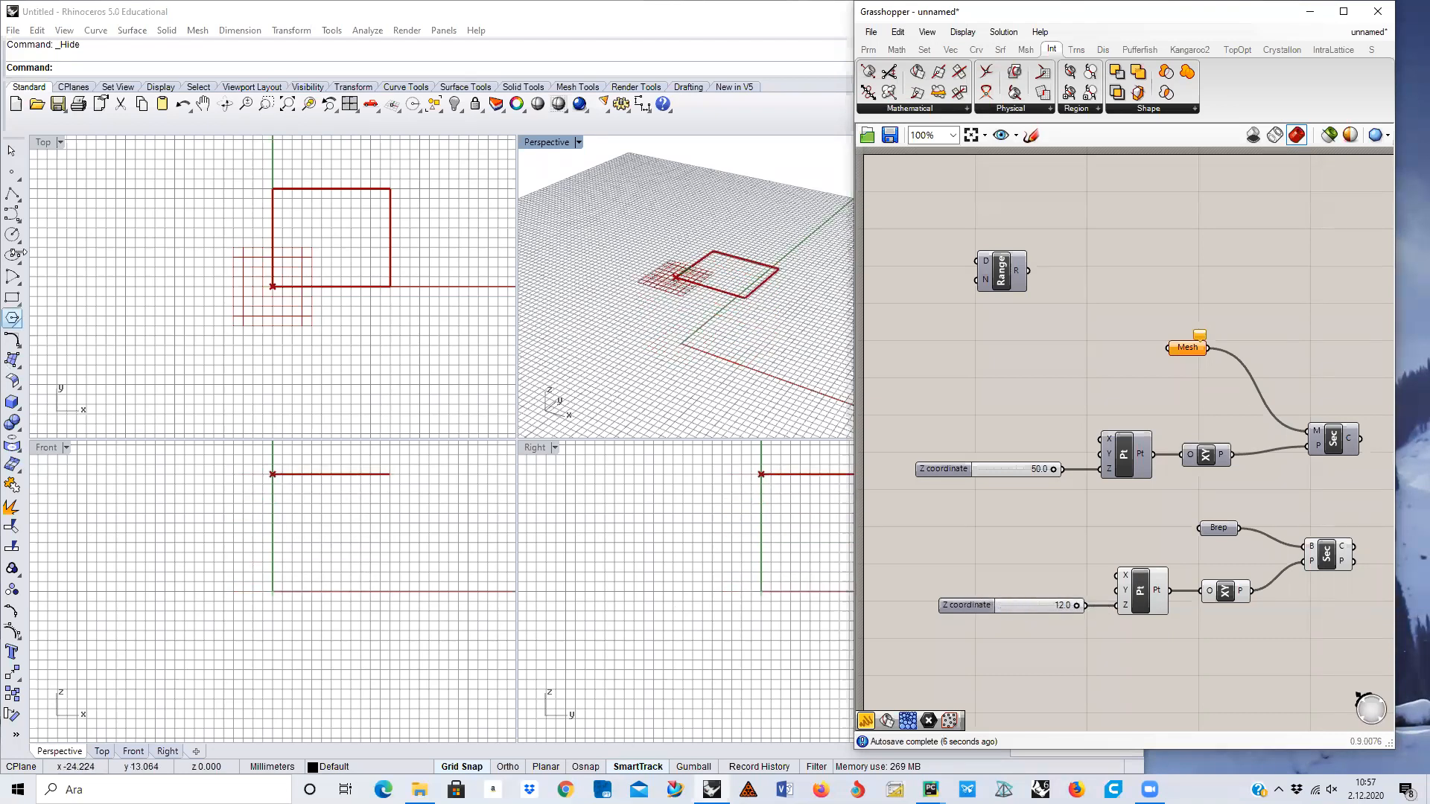
Draw a sphere centred at -15, 5 in Rhino's Top viewport, beside the box's section curve.
{"action": "left_click", "coordinate": [129, 233]}
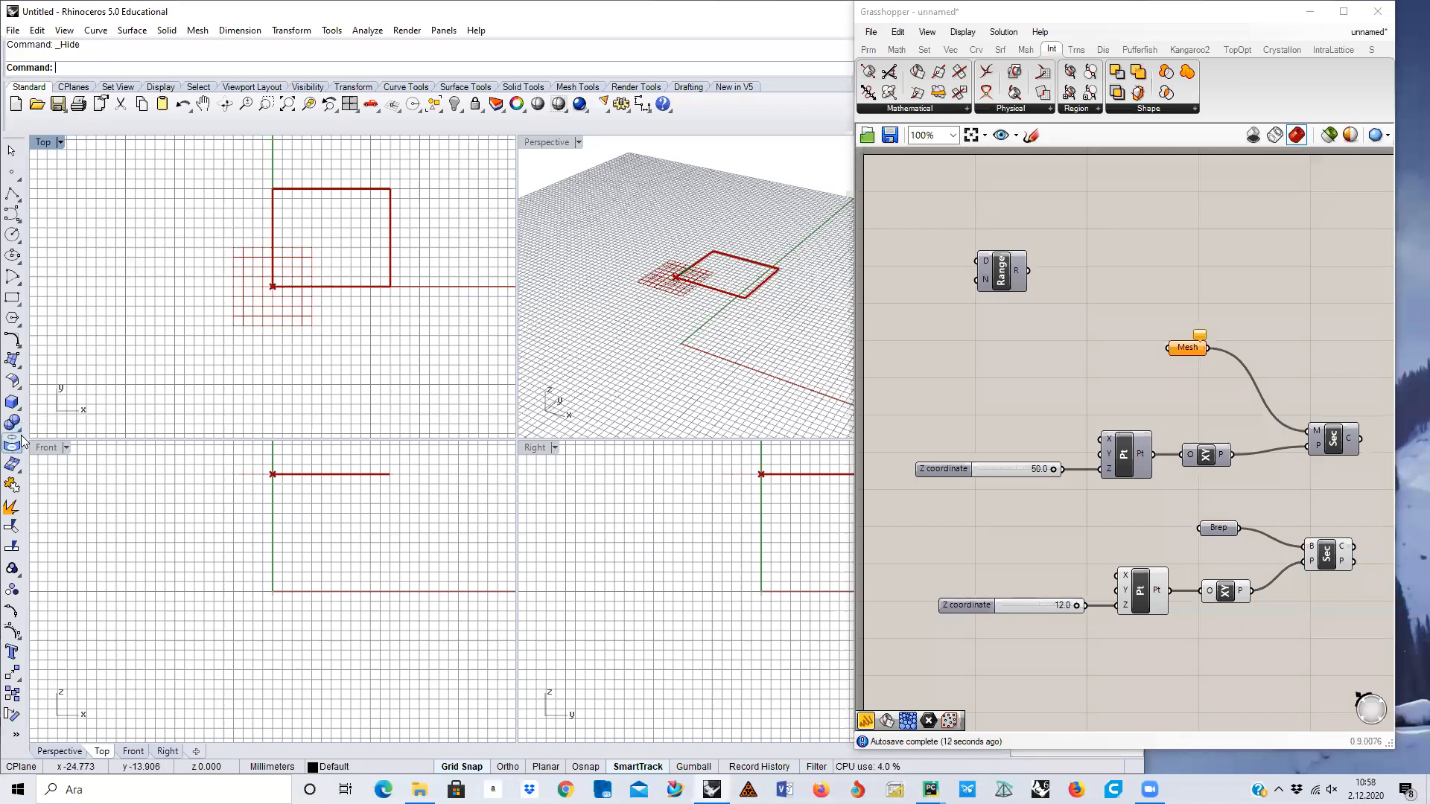
{"action": "left_click", "coordinate": [17, 407]}
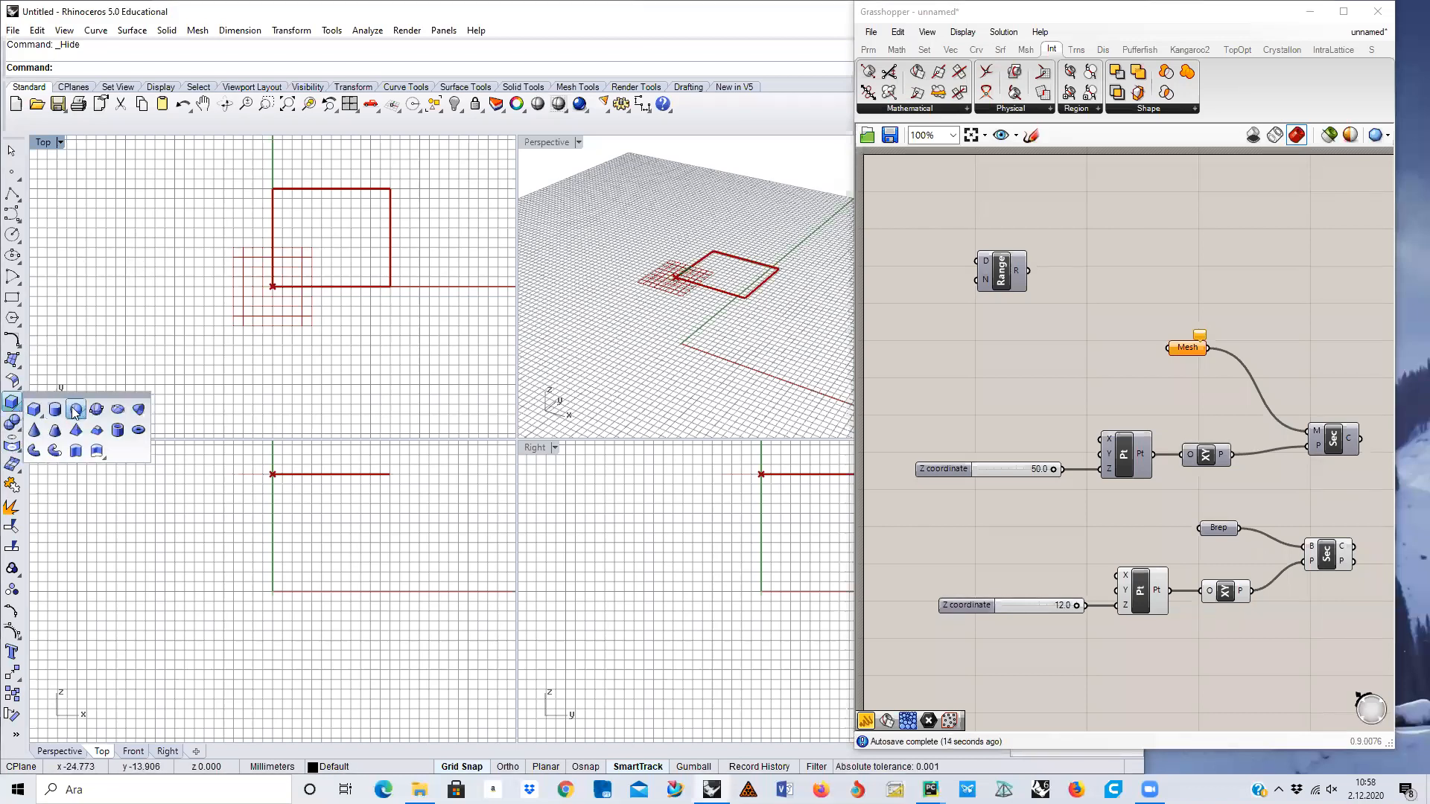
{"action": "left_click", "coordinate": [76, 410]}
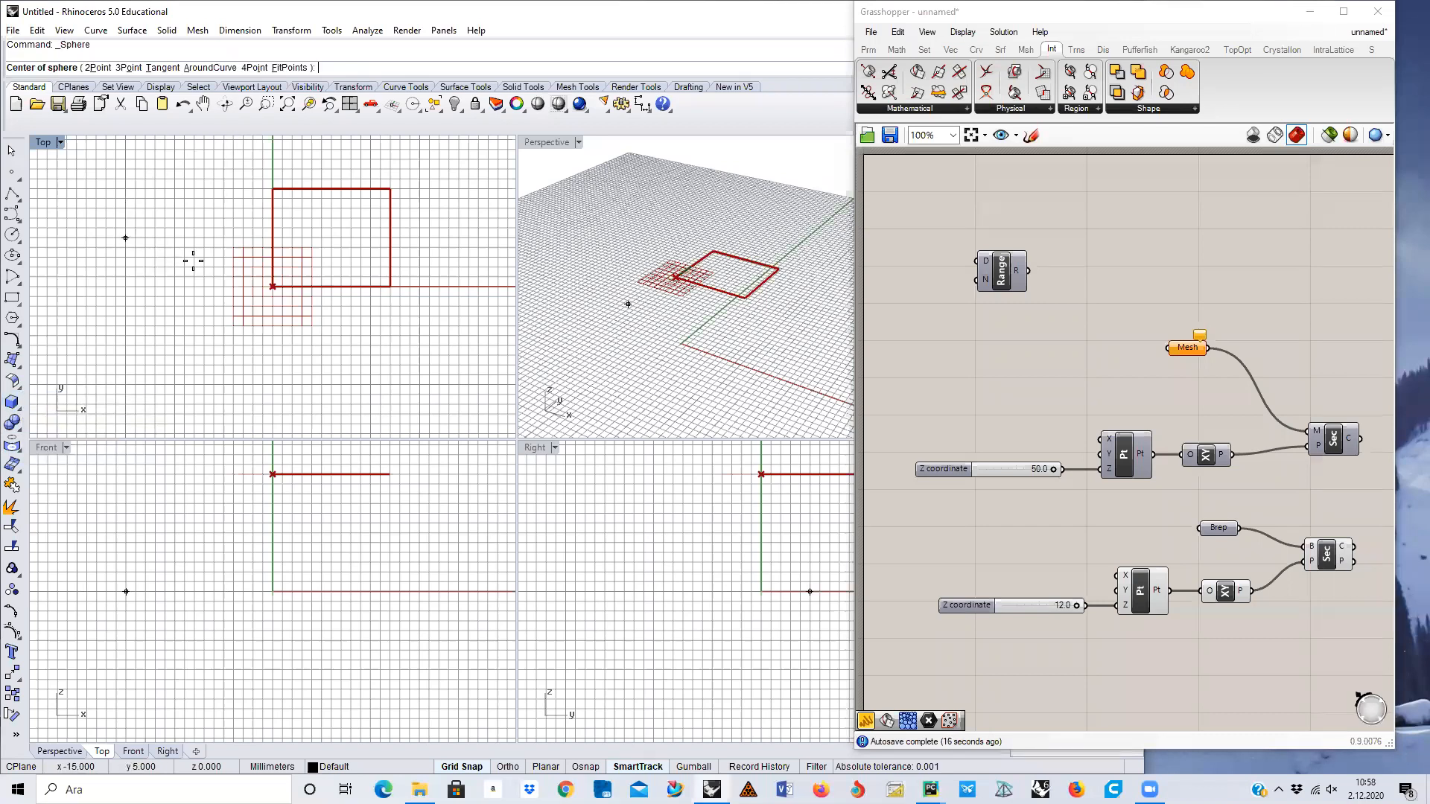
{"action": "left_click", "coordinate": [125, 237]}
{"action": "left_click", "coordinate": [193, 260]}
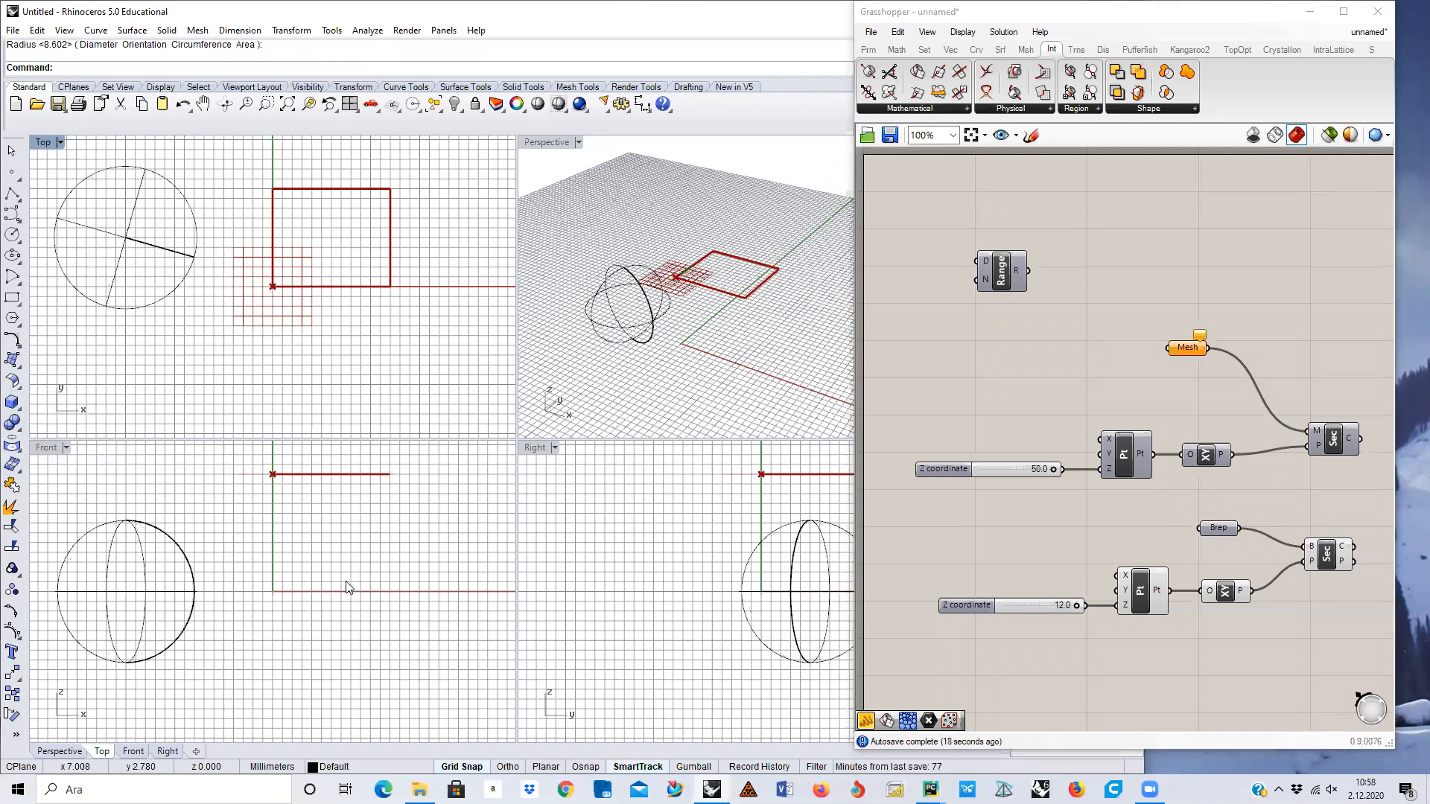
Raise the sphere in the Front viewport to the height range of the box and shift it closer to the section curve.
{"action": "left_click", "coordinate": [137, 582]}
{"action": "left_click", "coordinate": [136, 523]}
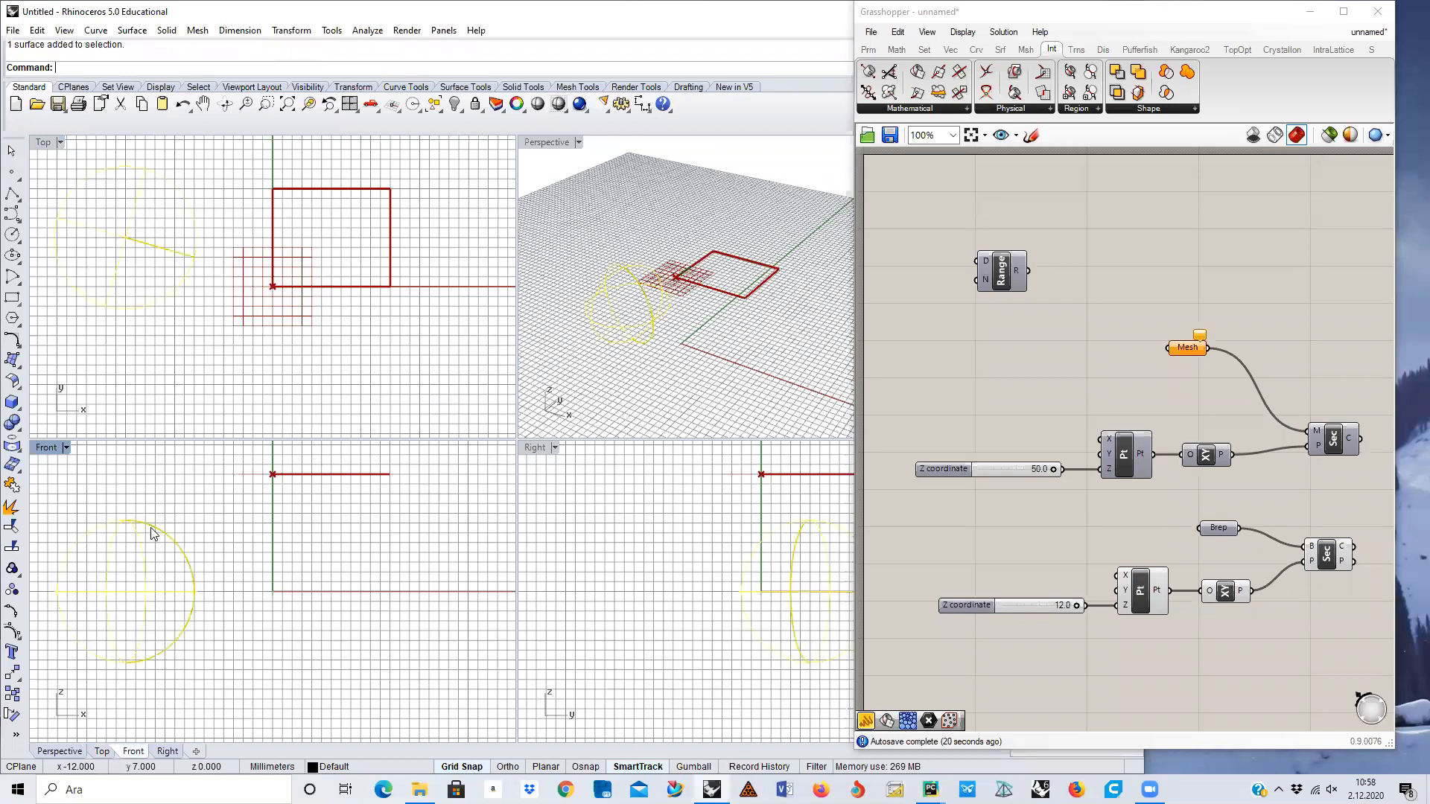
{"action": "left_click_drag", "start_coordinate": [136, 524], "coordinate": [176, 455]}
{"action": "key", "text": "Escape"}
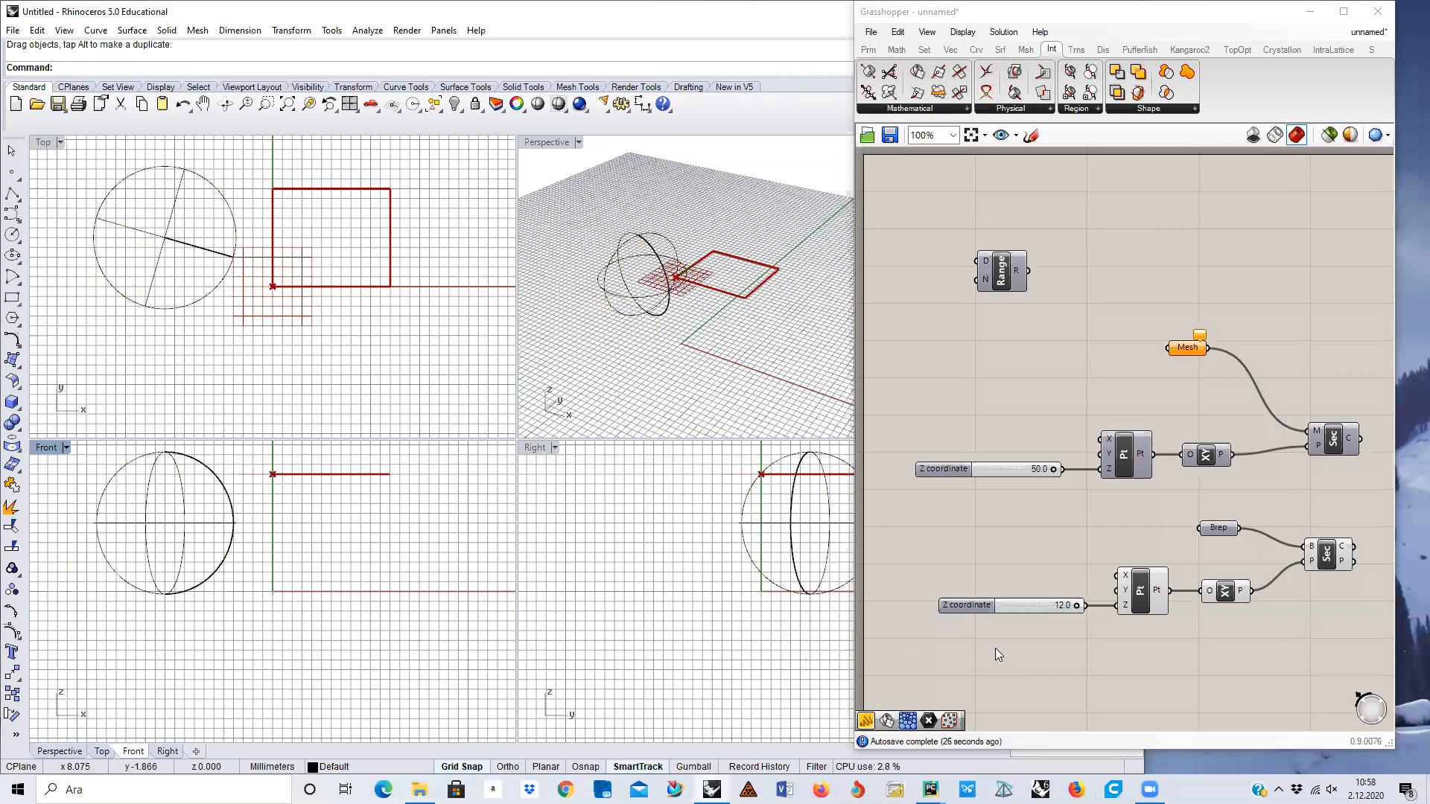
{"action": "left_click", "coordinate": [1212, 527]}
{"action": "right_click", "coordinate": [1214, 528]}
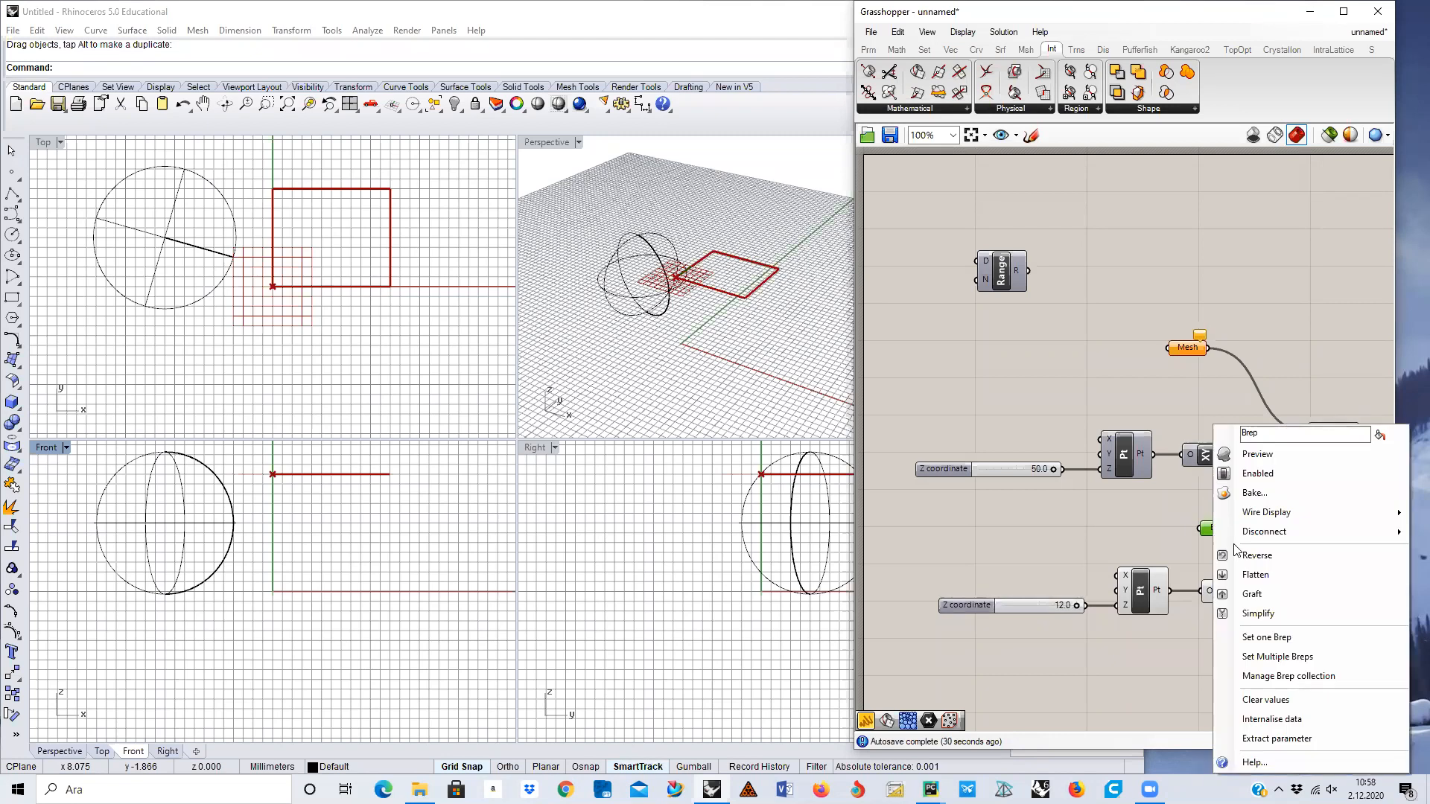
{"action": "left_click", "coordinate": [1313, 657]}
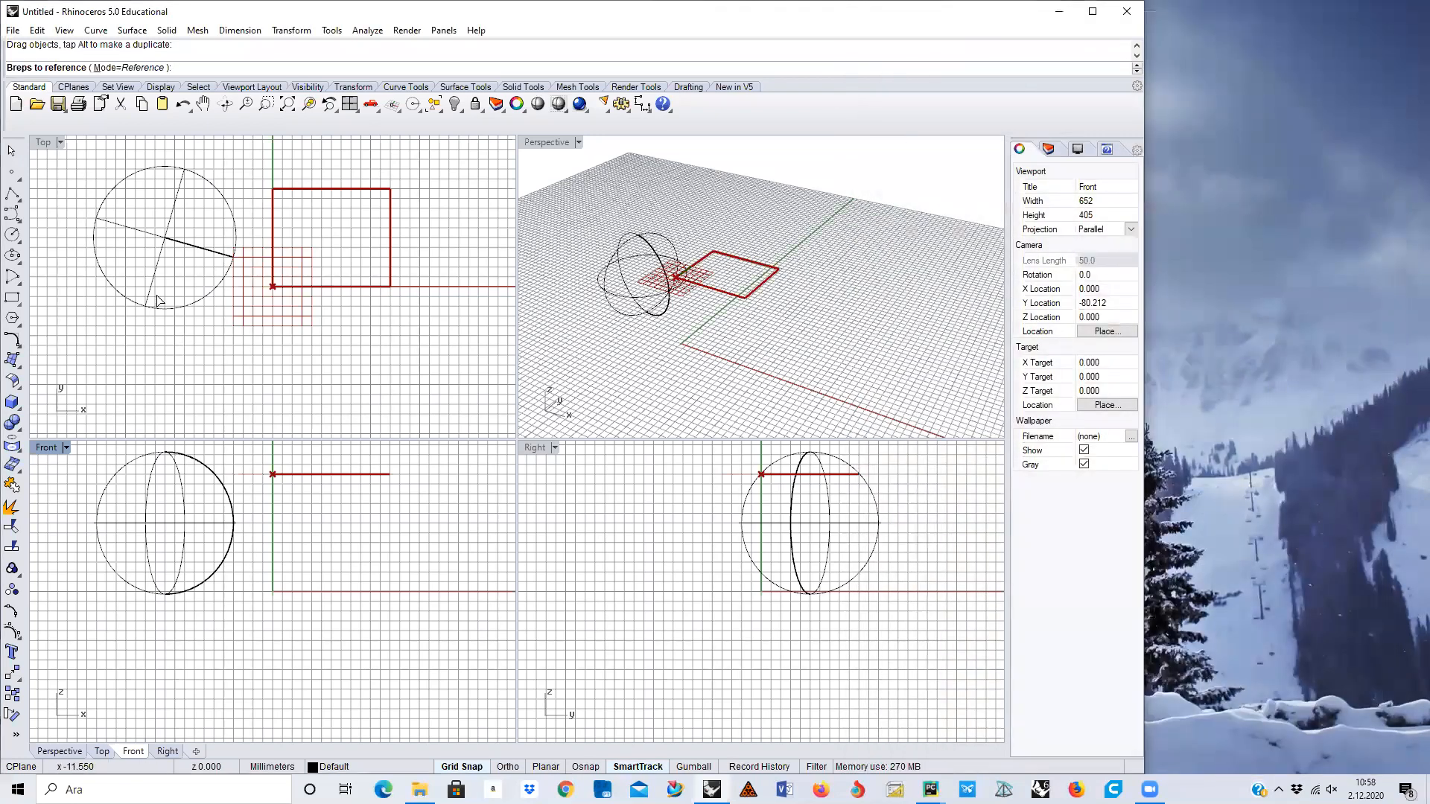
Show the hidden box again and reference both the sphere and the box as multiple breps in the Brep parameter.
{"action": "left_click", "coordinate": [455, 104]}
{"action": "left_click", "coordinate": [478, 132]}
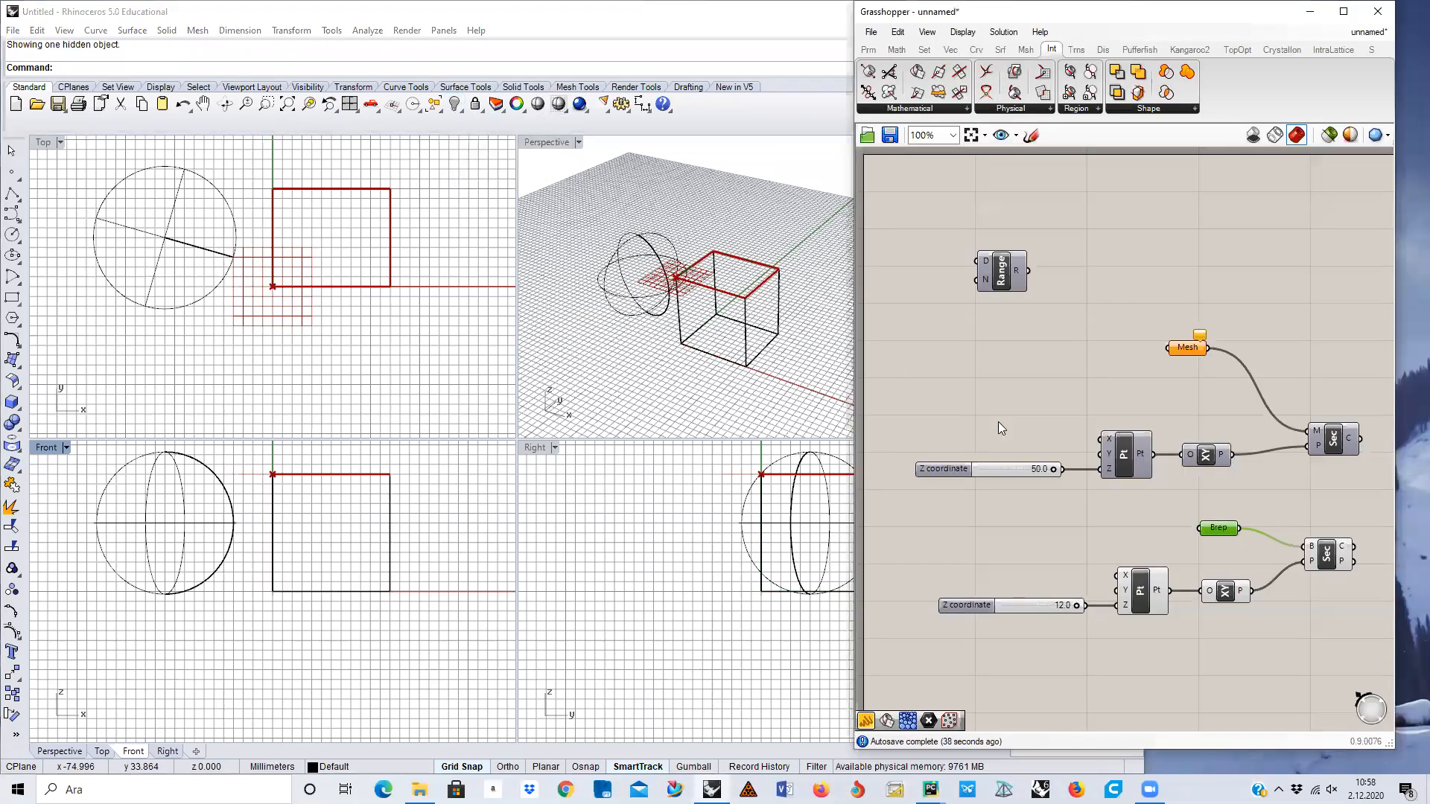
{"action": "right_click", "coordinate": [1216, 526]}
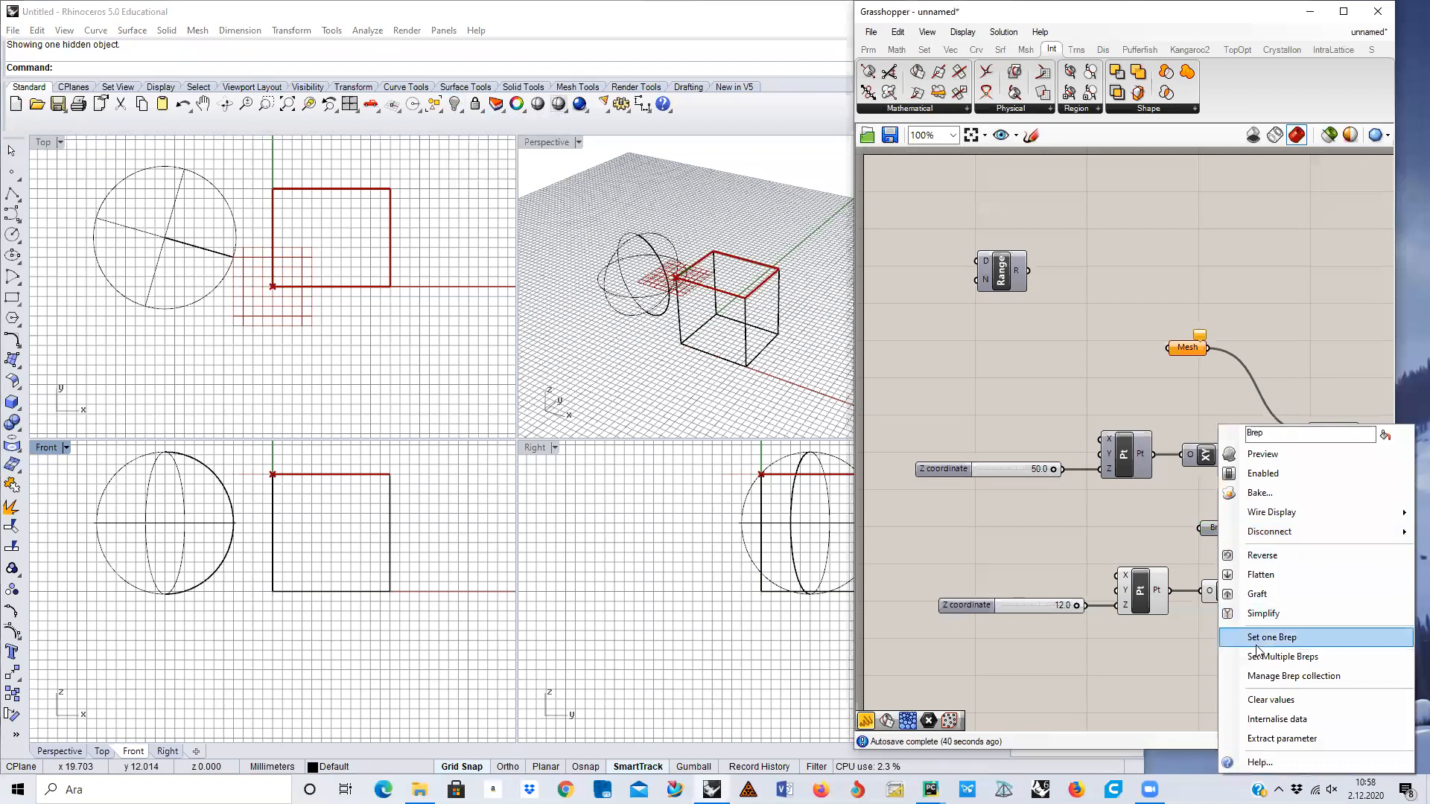
{"action": "left_click", "coordinate": [1277, 657]}
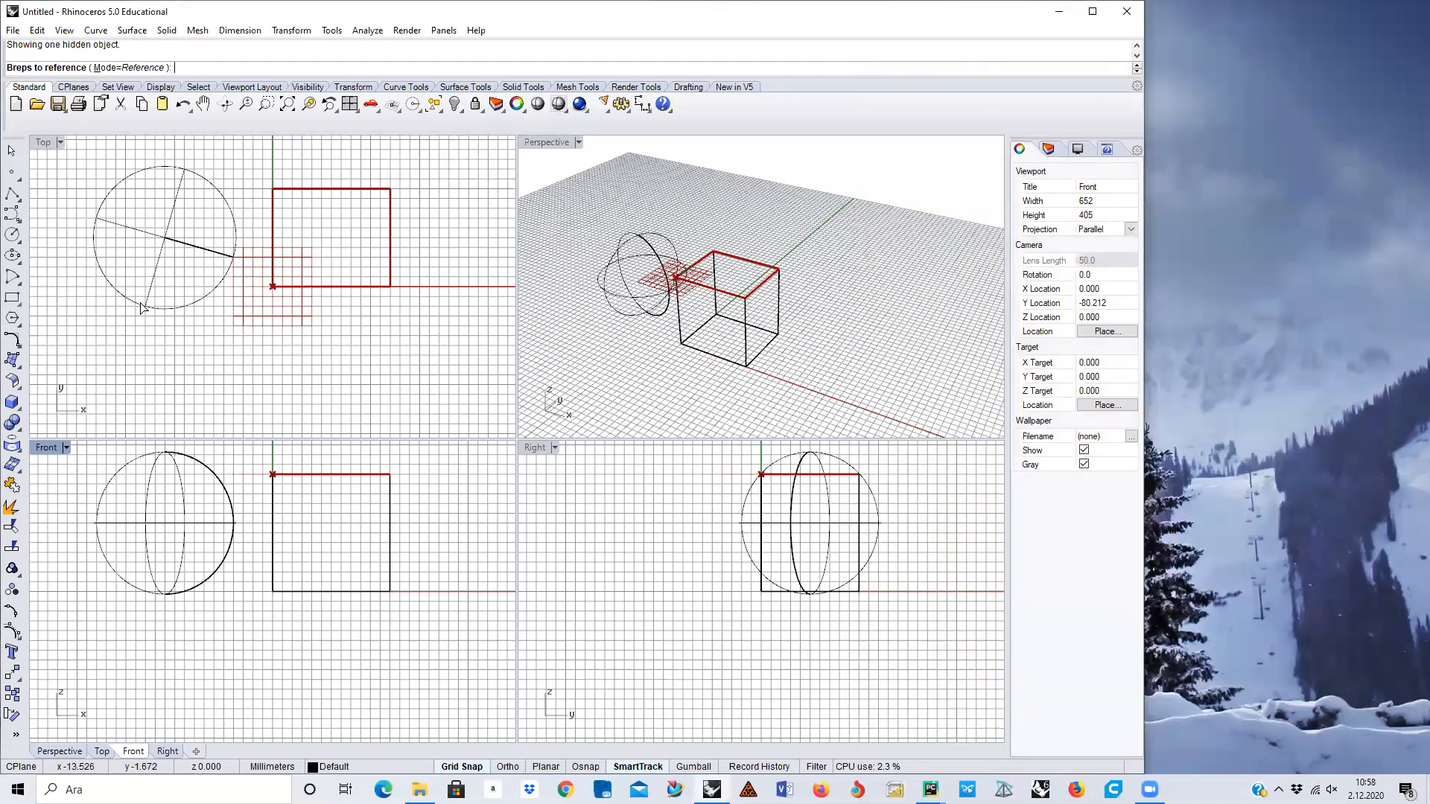
{"action": "left_click", "coordinate": [235, 240]}
{"action": "left_click", "coordinate": [272, 220]}
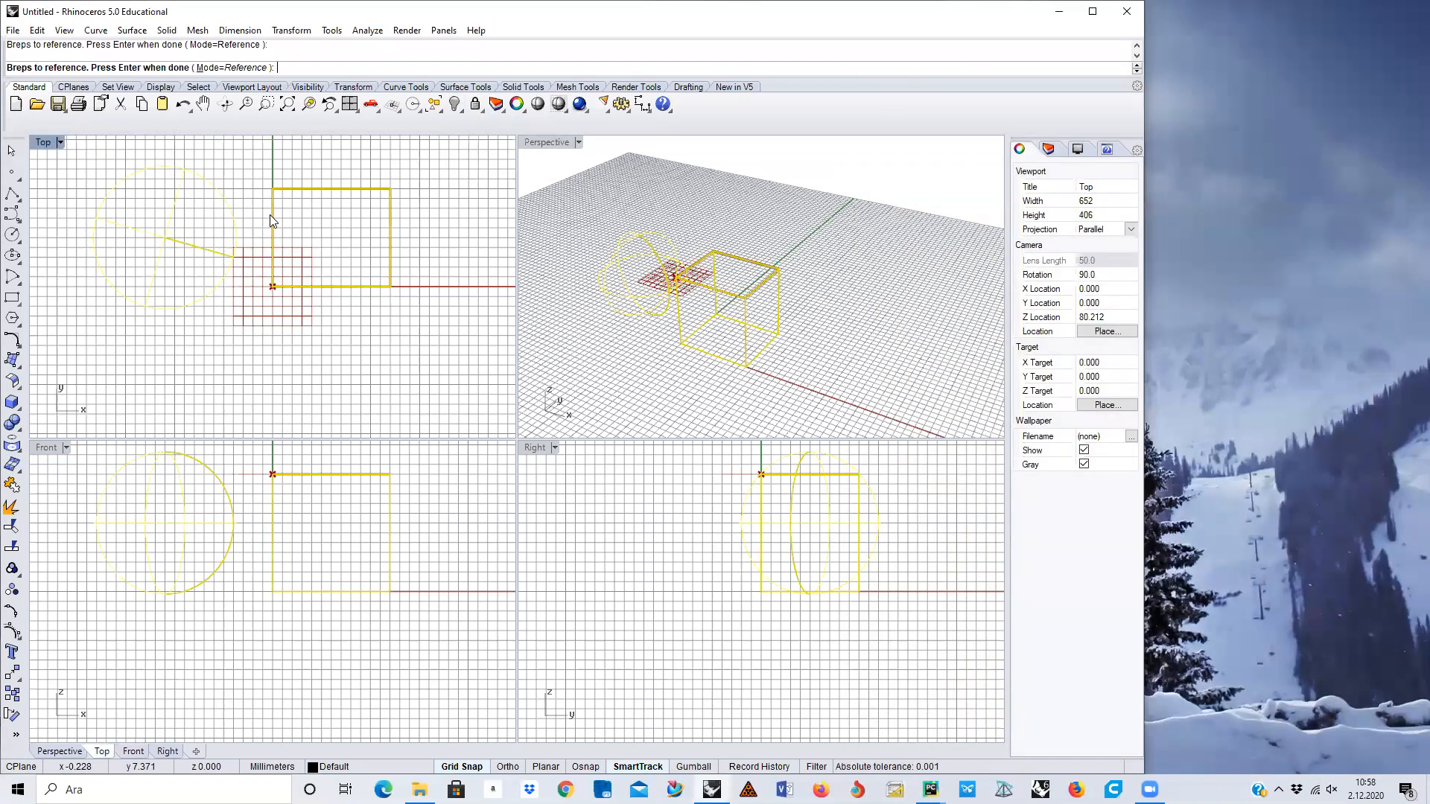
{"action": "key", "text": "Return"}
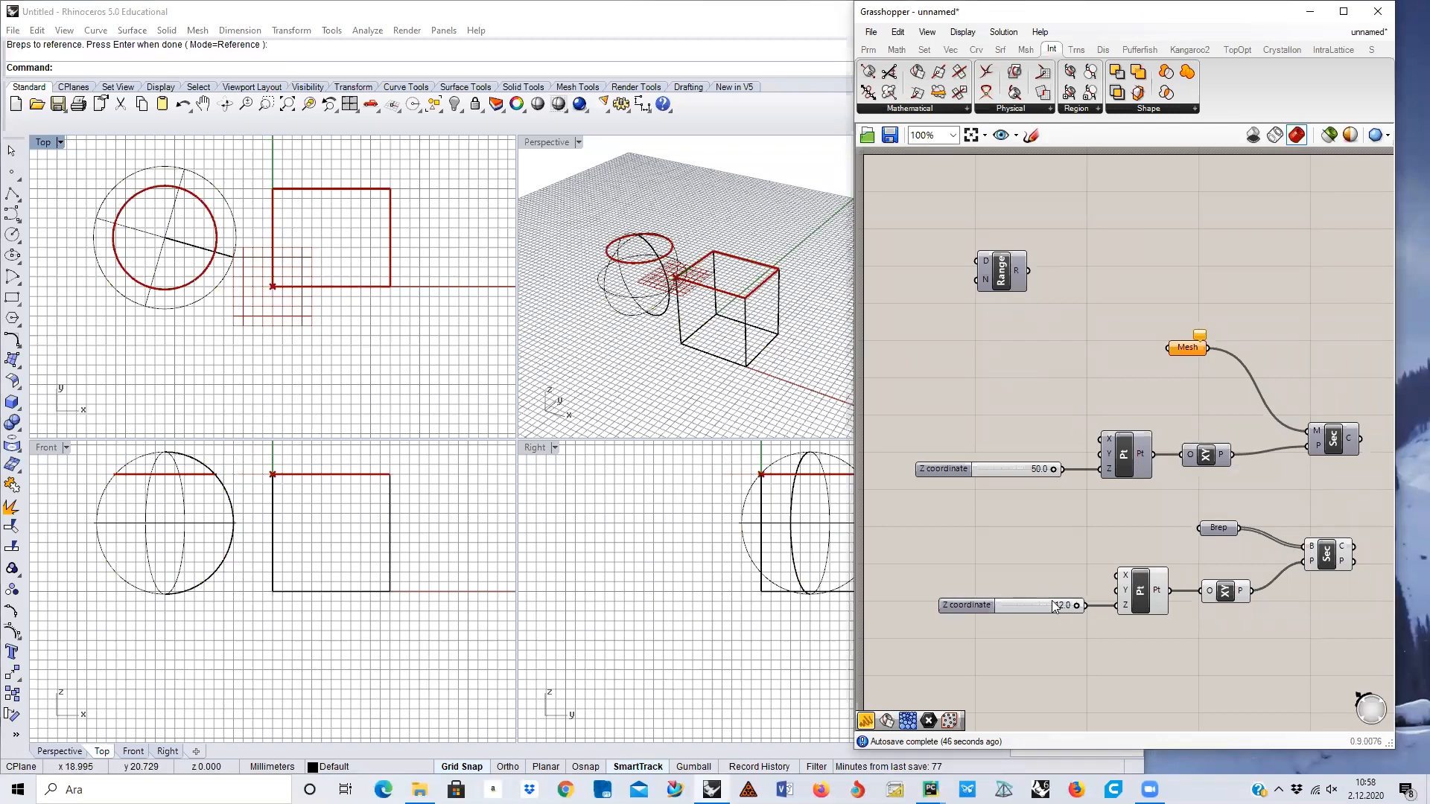
Hide the sphere and the box in Rhino so only their section curves remain on display.
{"action": "left_click", "coordinate": [201, 305]}
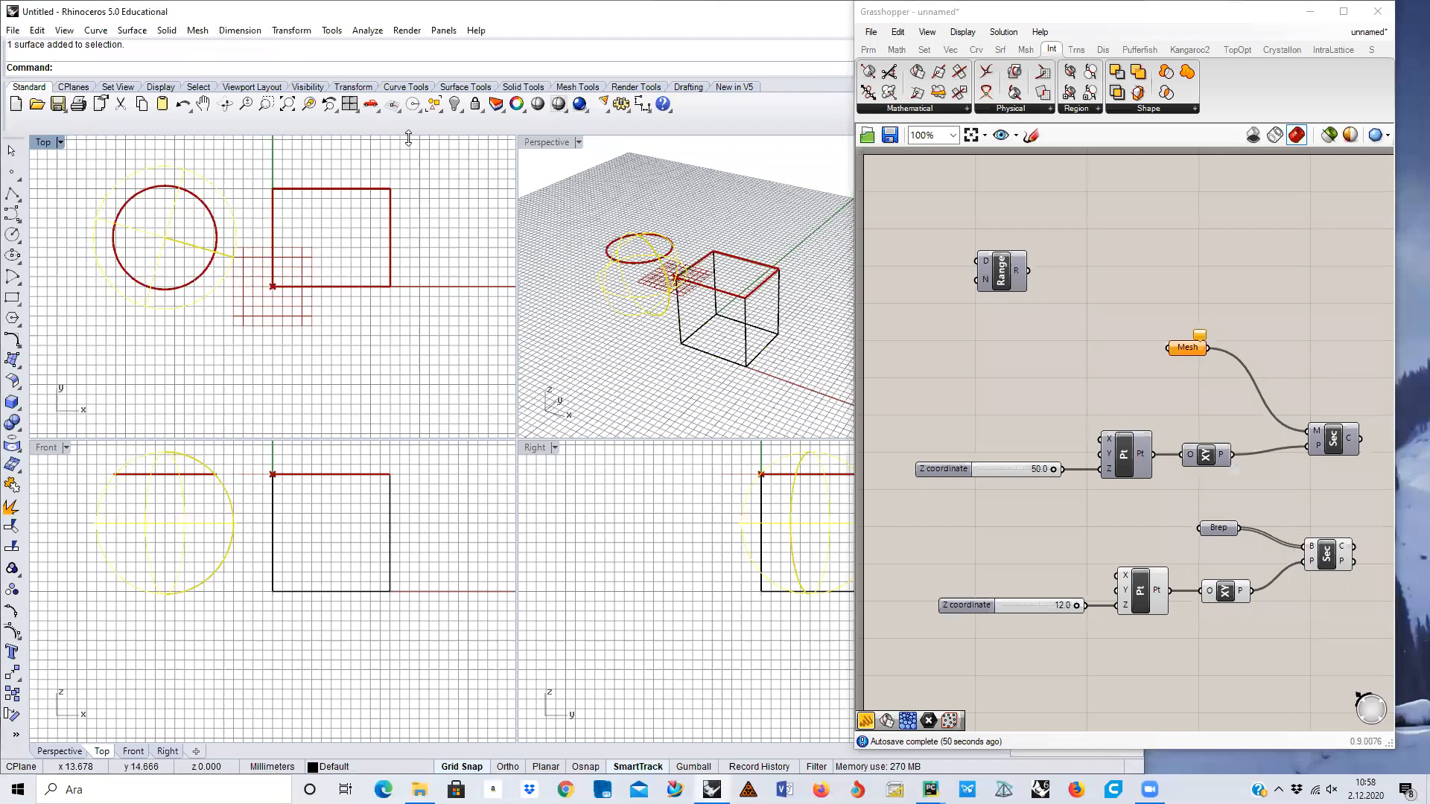
{"action": "left_click", "coordinate": [455, 104]}
{"action": "left_click", "coordinate": [376, 193]}
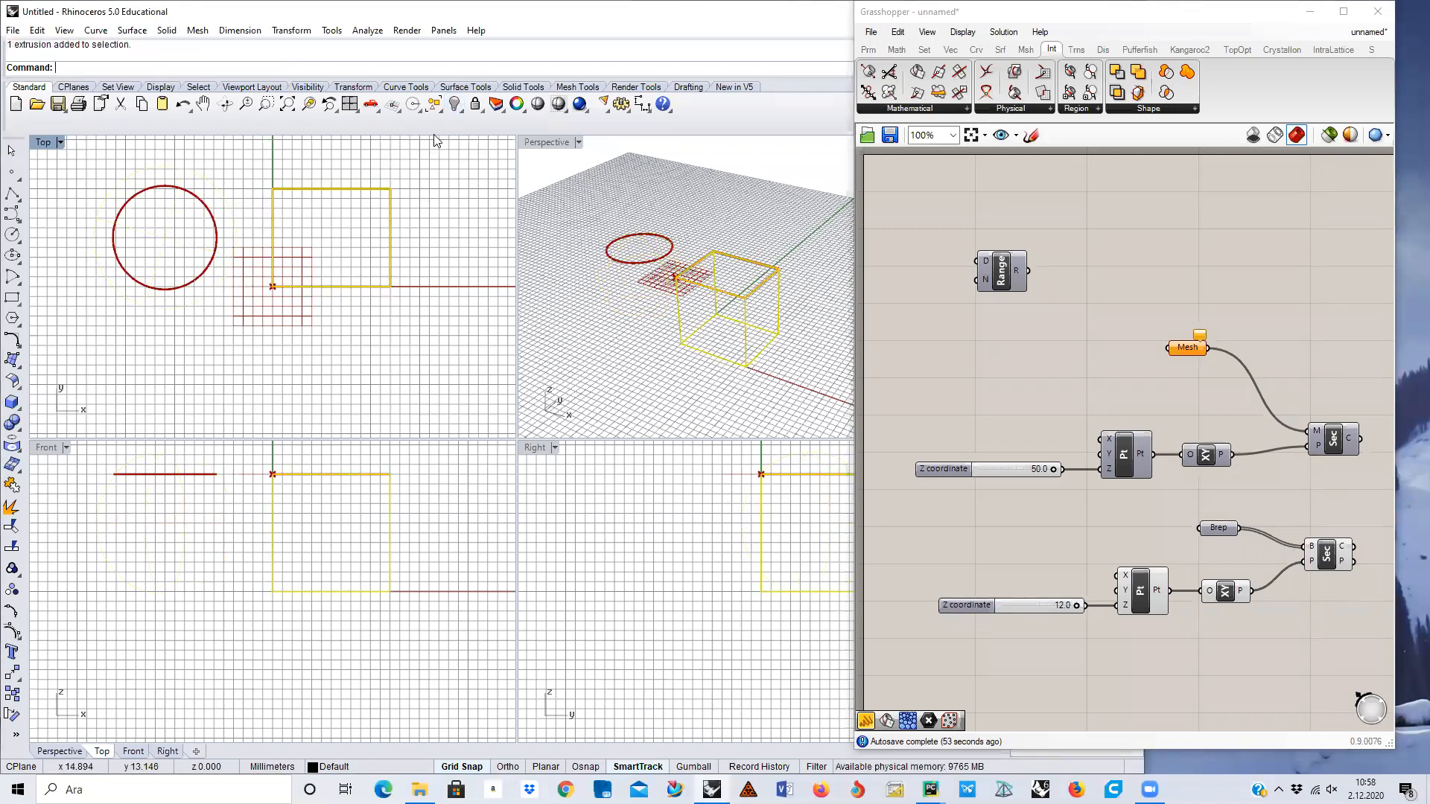
{"action": "left_click", "coordinate": [455, 104]}
Lower the brep section's Z coordinate slider to 11.3.
{"action": "left_click", "coordinate": [661, 364]}
{"action": "left_click", "coordinate": [1046, 601]}
{"action": "mouse_move", "coordinate": [1076, 605]}
{"action": "left_mouse_down"}
{"action": "mouse_move", "coordinate": [970, 606]}
{"action": "mouse_move", "coordinate": [1101, 586]}
{"action": "mouse_move", "coordinate": [940, 595]}
{"action": "mouse_move", "coordinate": [1073, 603]}
{"action": "left_mouse_up"}
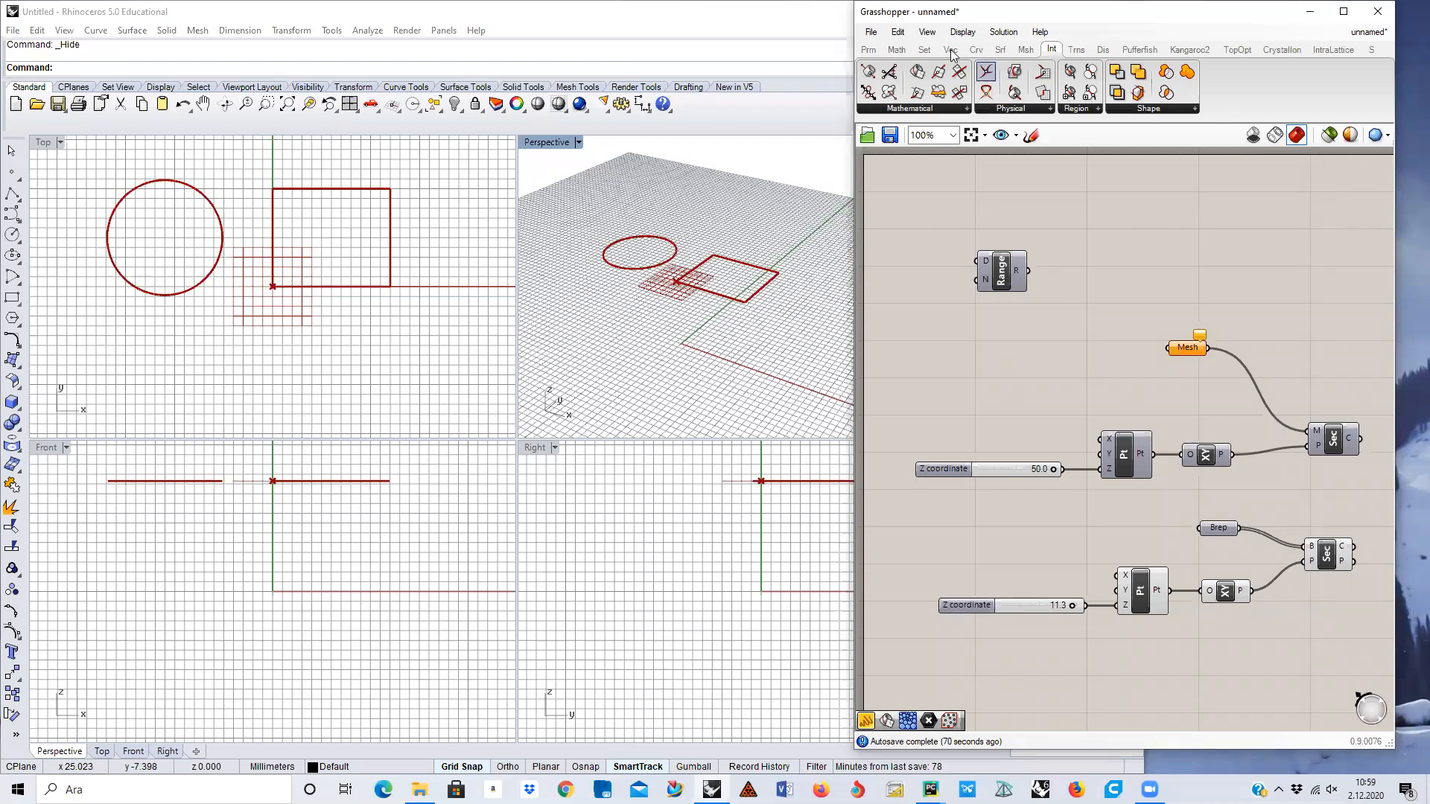
Add a second Range component to the canvas below the brep section's Z coordinate slider.
{"action": "left_click", "coordinate": [924, 49]}
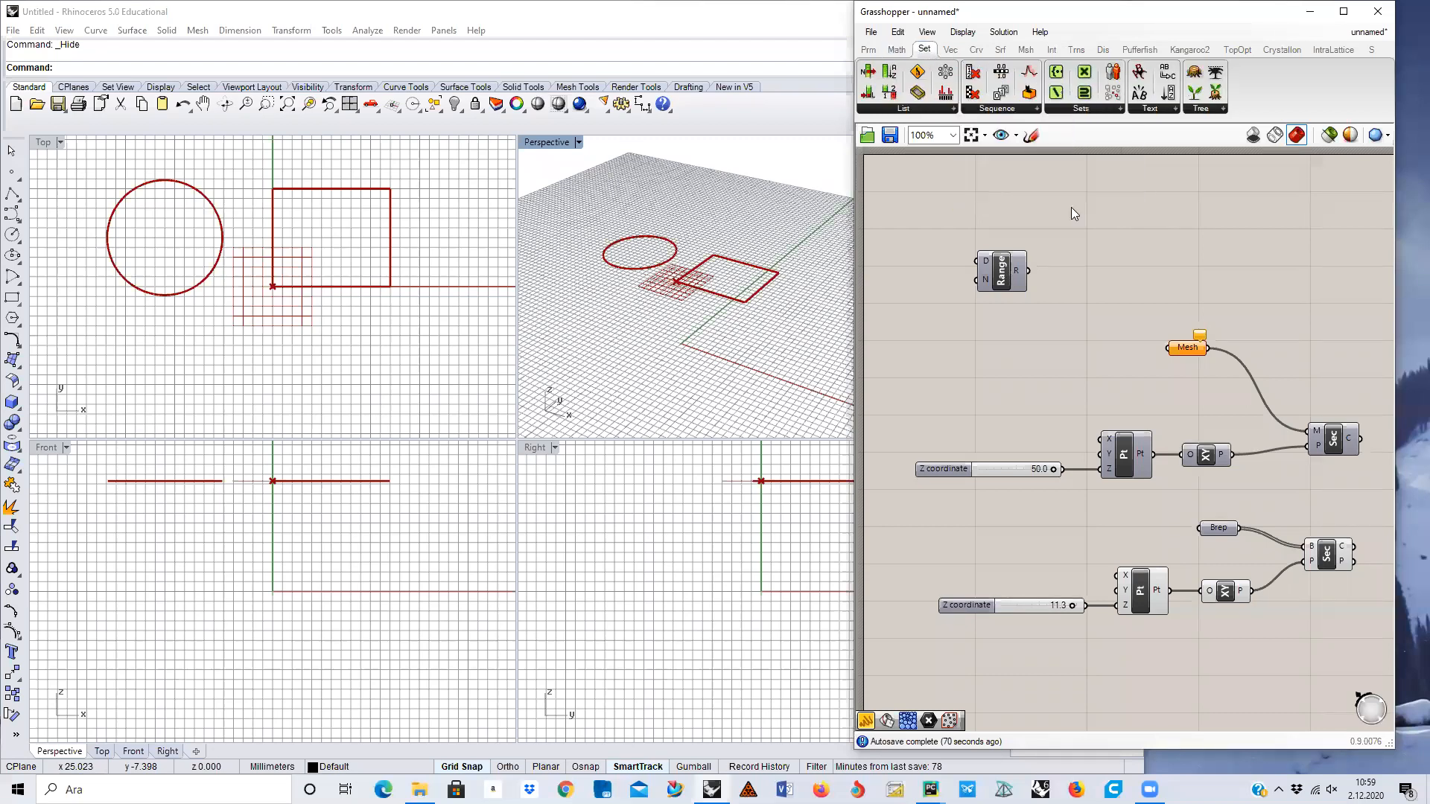
{"action": "left_click", "coordinate": [1036, 109]}
{"action": "left_click", "coordinate": [1118, 110]}
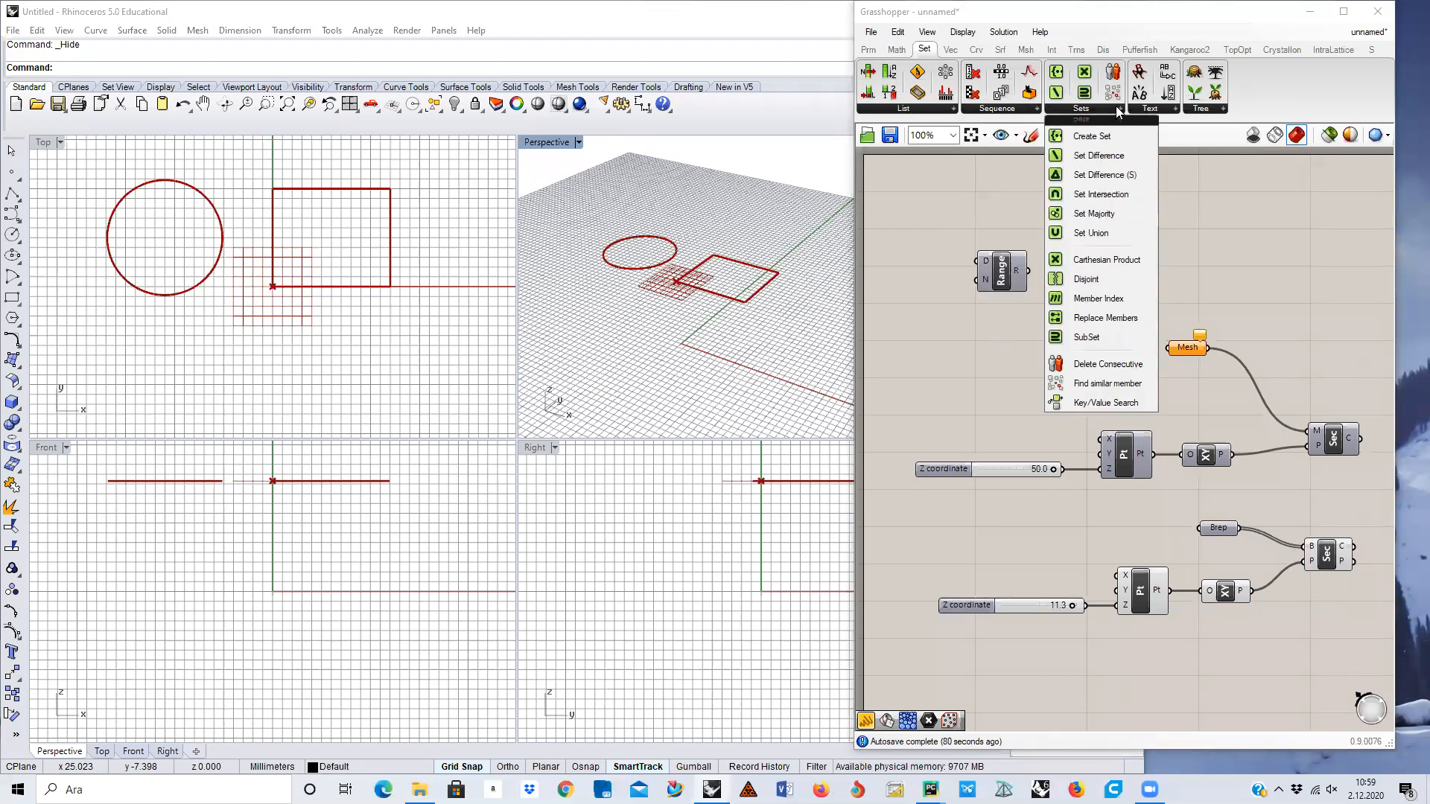
{"action": "left_click", "coordinate": [1040, 110]}
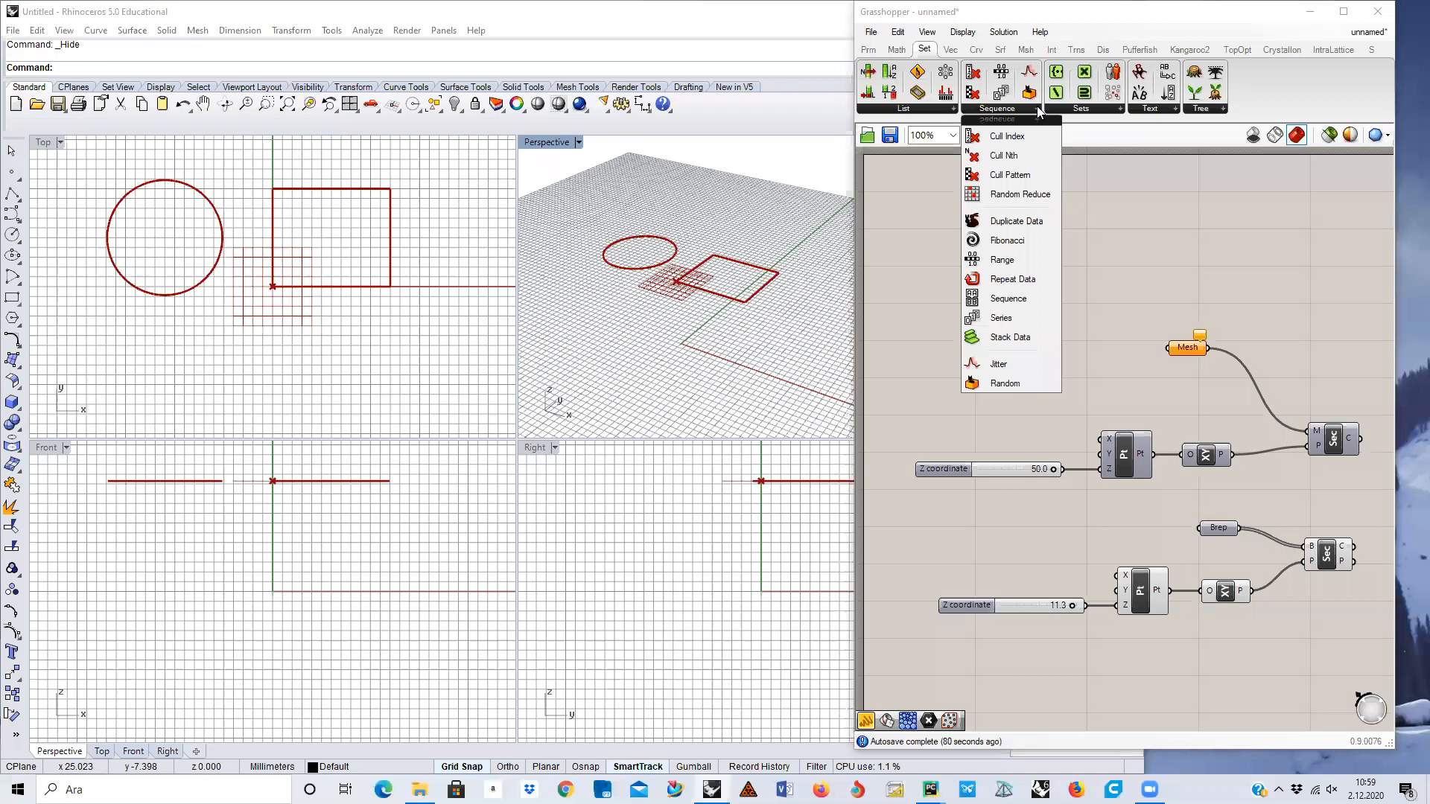
{"action": "left_click", "coordinate": [998, 261]}
{"action": "left_click_drag", "start_coordinate": [1007, 684], "coordinate": [1007, 680]}
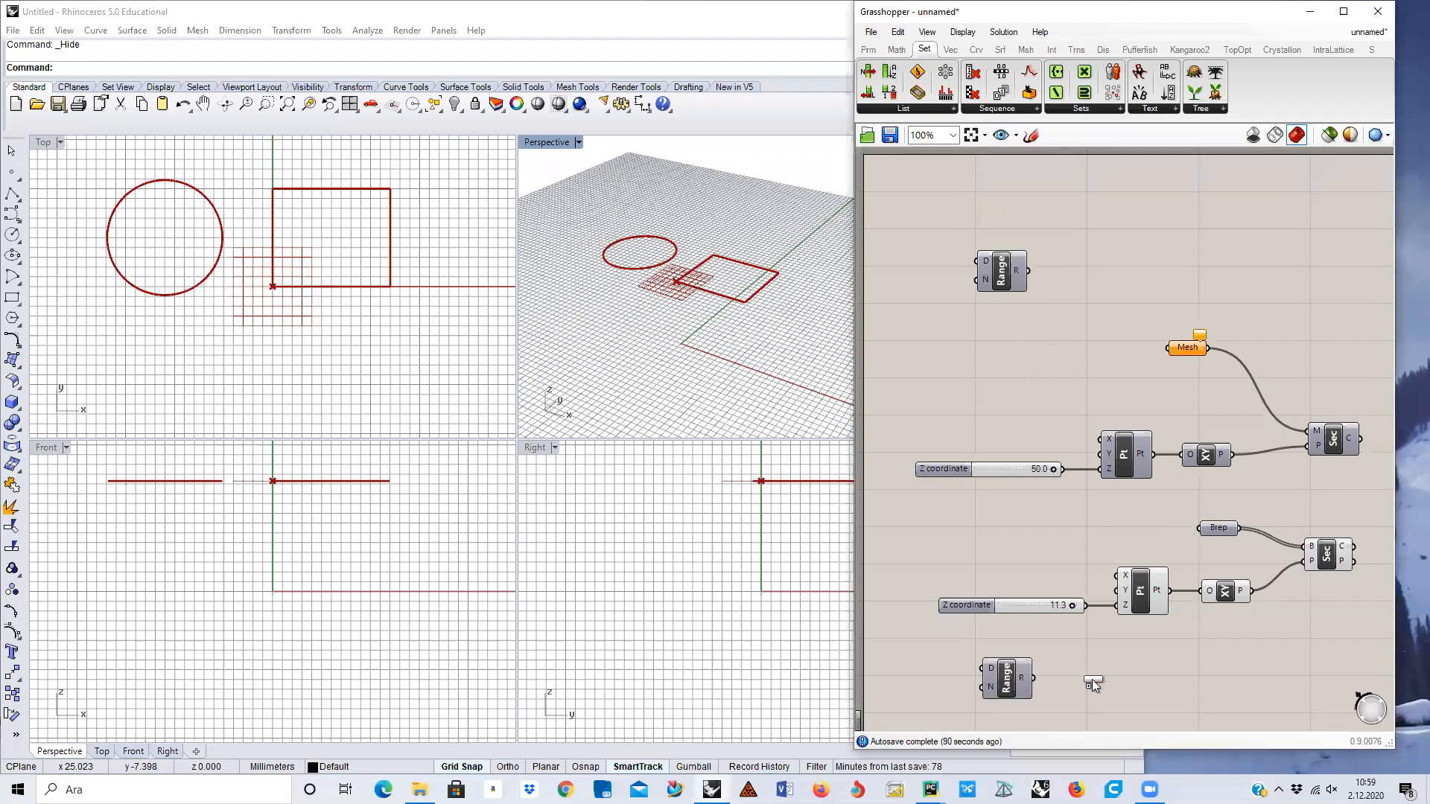
Set the domain of the new Range component to 0.0 To 16.0.
{"action": "right_click", "coordinate": [991, 667]}
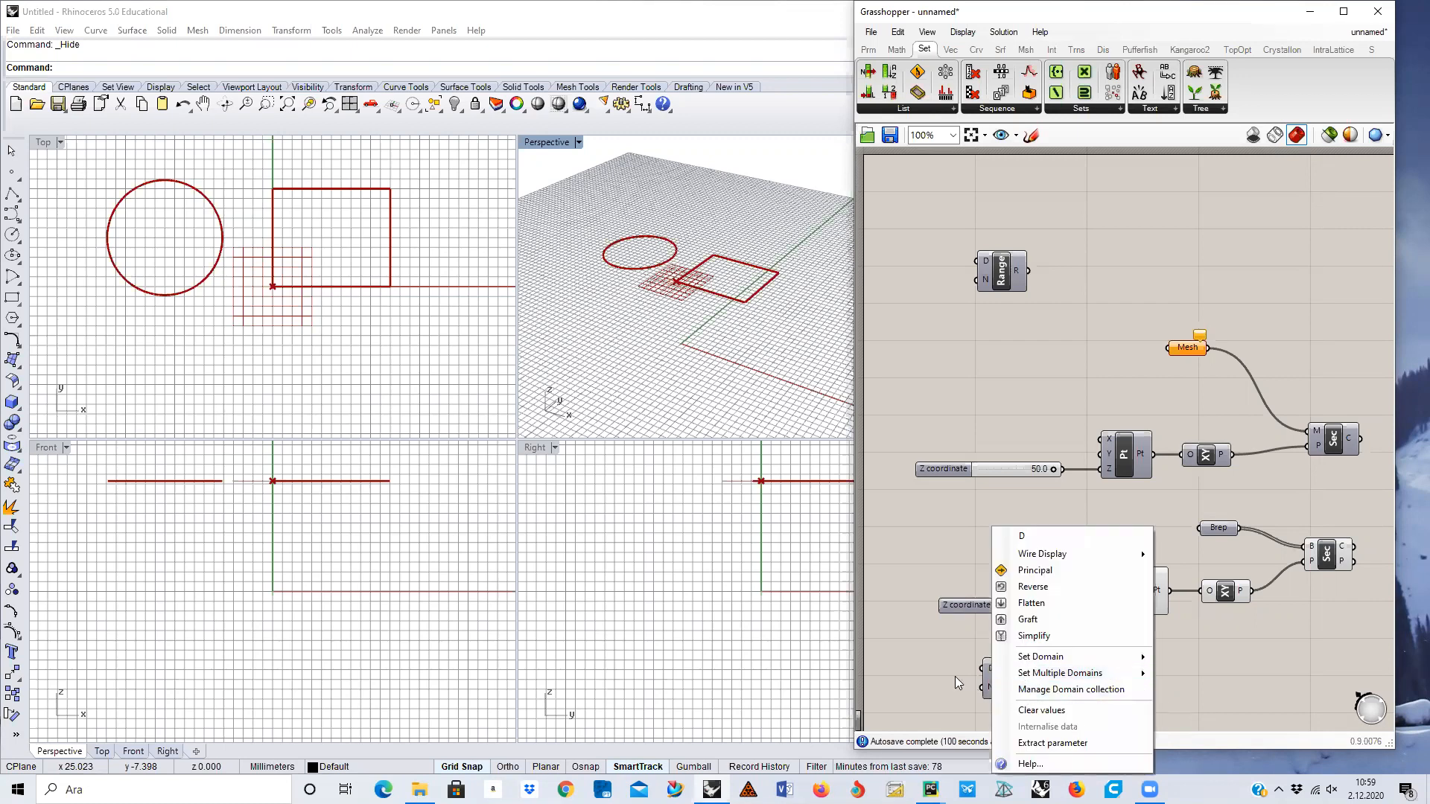
{"action": "left_click", "coordinate": [956, 676]}
{"action": "right_click", "coordinate": [991, 675]}
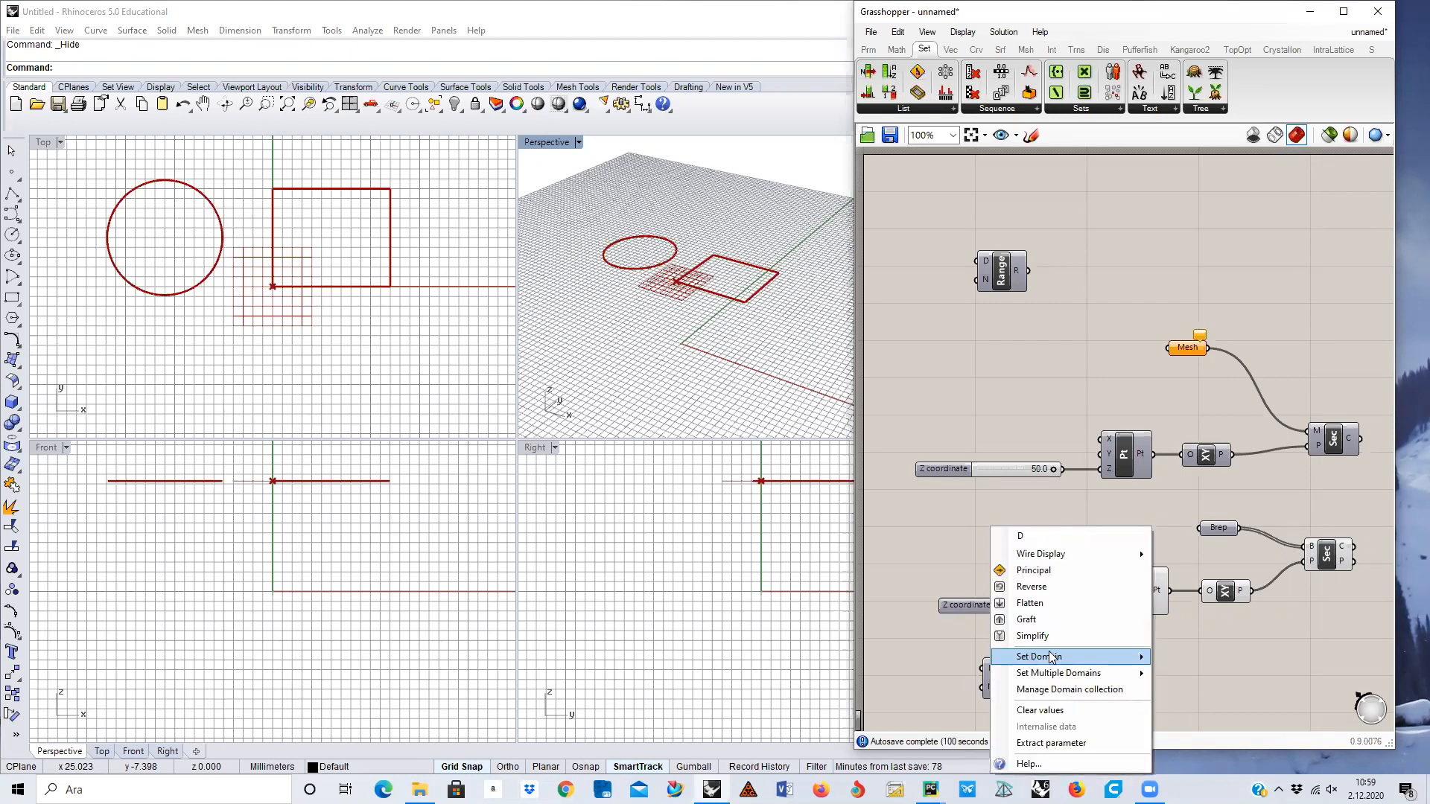
{"action": "mouse_move", "coordinate": [1062, 656]}
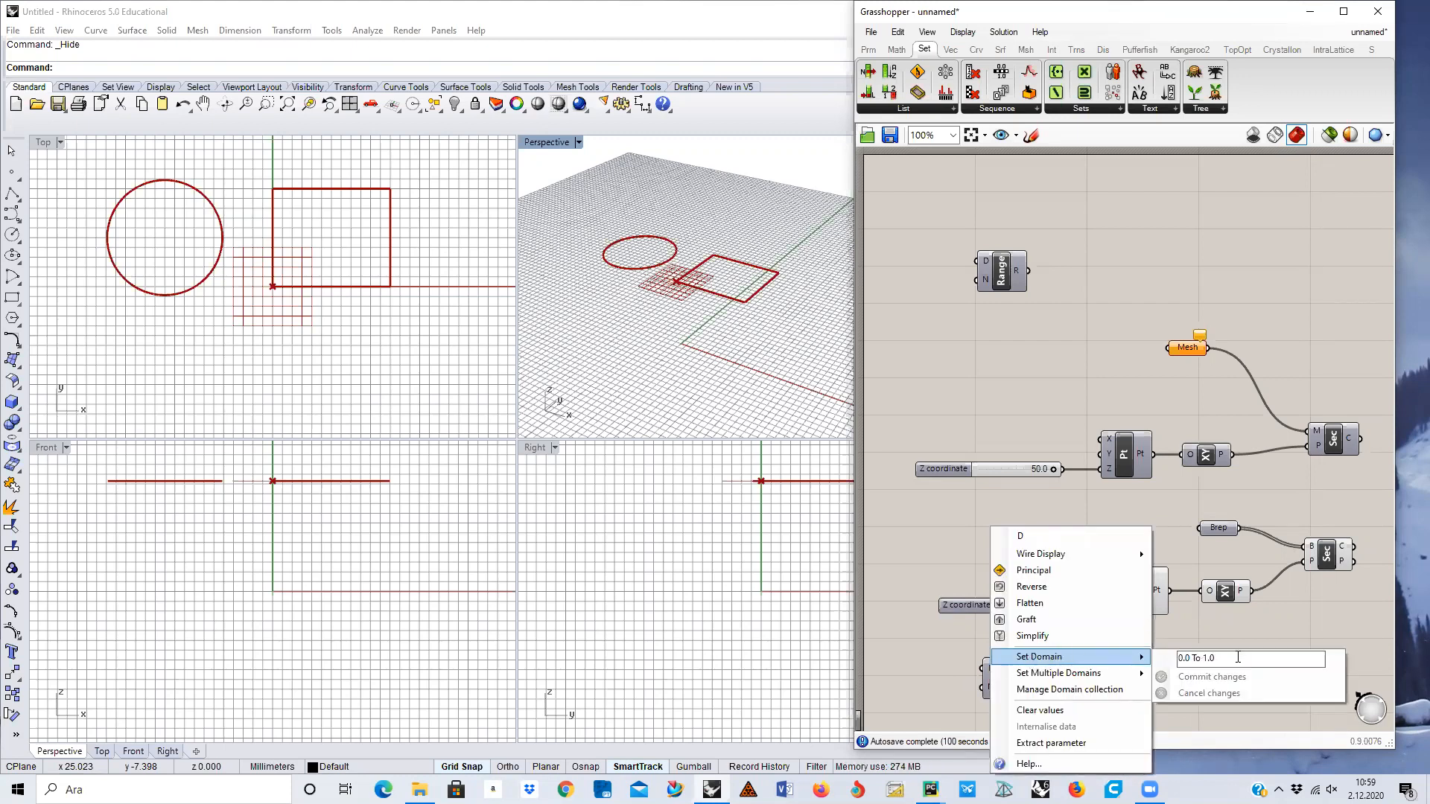
{"action": "left_click", "coordinate": [1204, 657]}
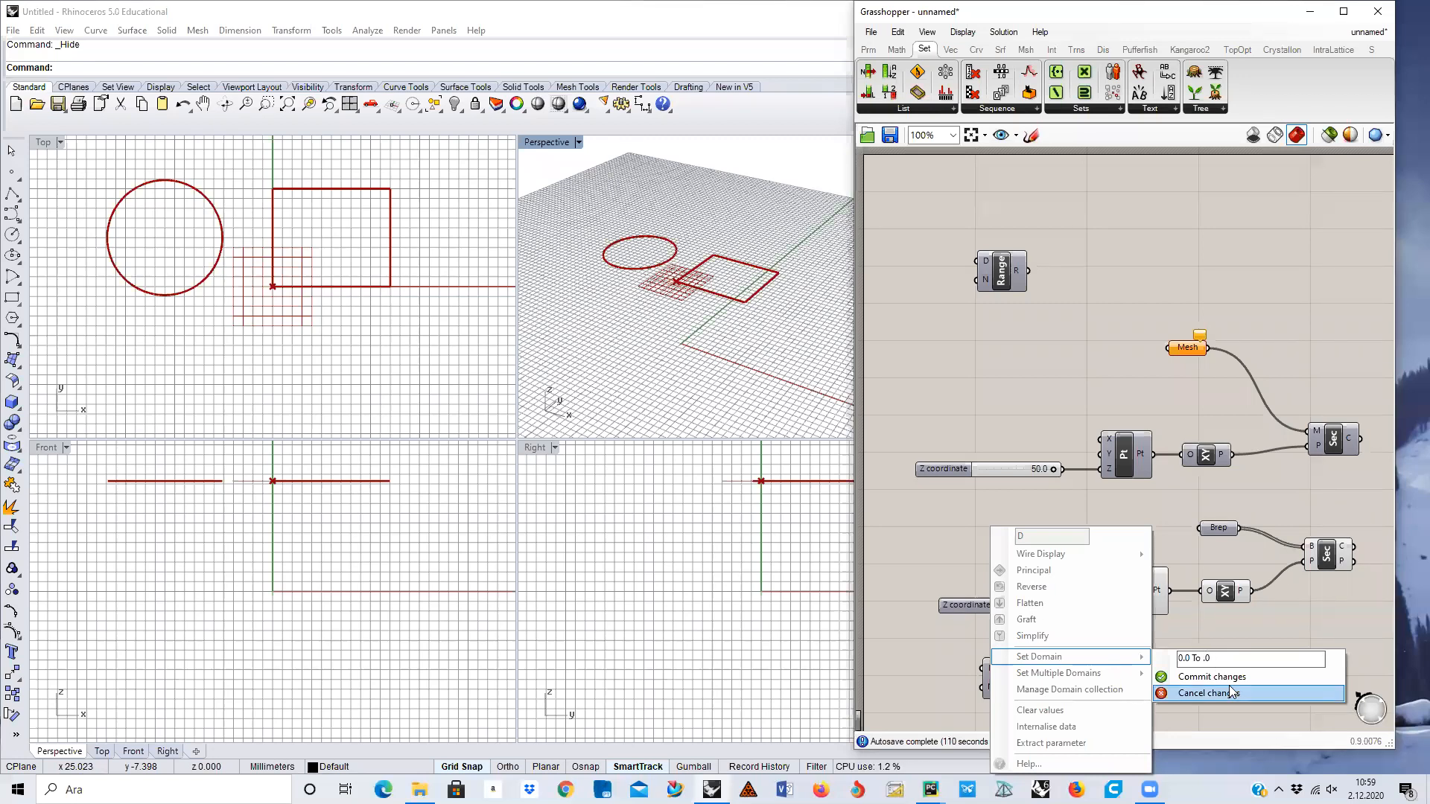
{"action": "type", "text": "16"}
{"action": "left_click", "coordinate": [1206, 676]}
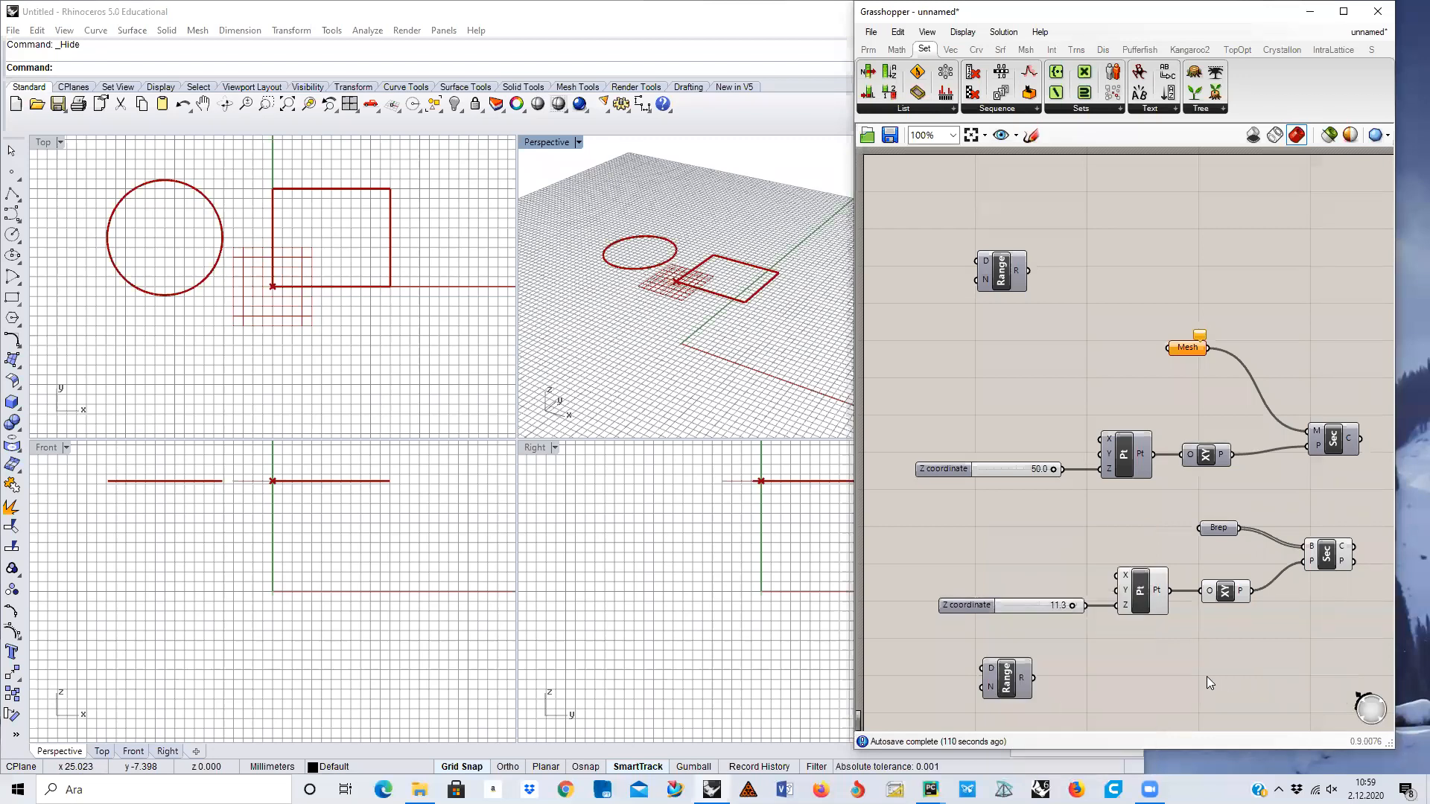
Raise the brep section's Z coordinate slider to 12.0 and set the new Range component's domain to 0.0 To 12.0.
{"action": "left_click_drag", "start_coordinate": [1070, 604], "coordinate": [1095, 605]}
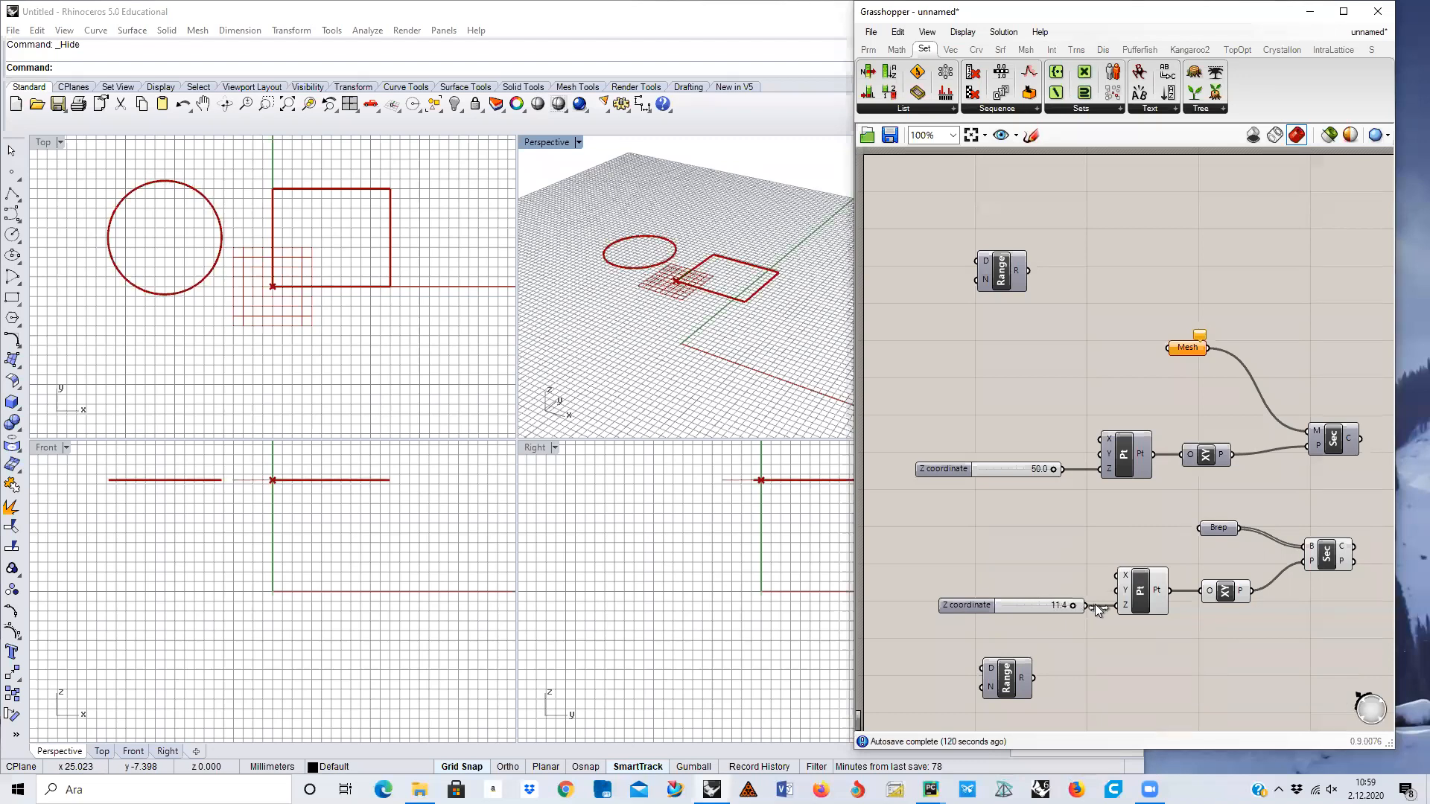
{"action": "right_click", "coordinate": [990, 668]}
{"action": "mouse_move", "coordinate": [1084, 665]}
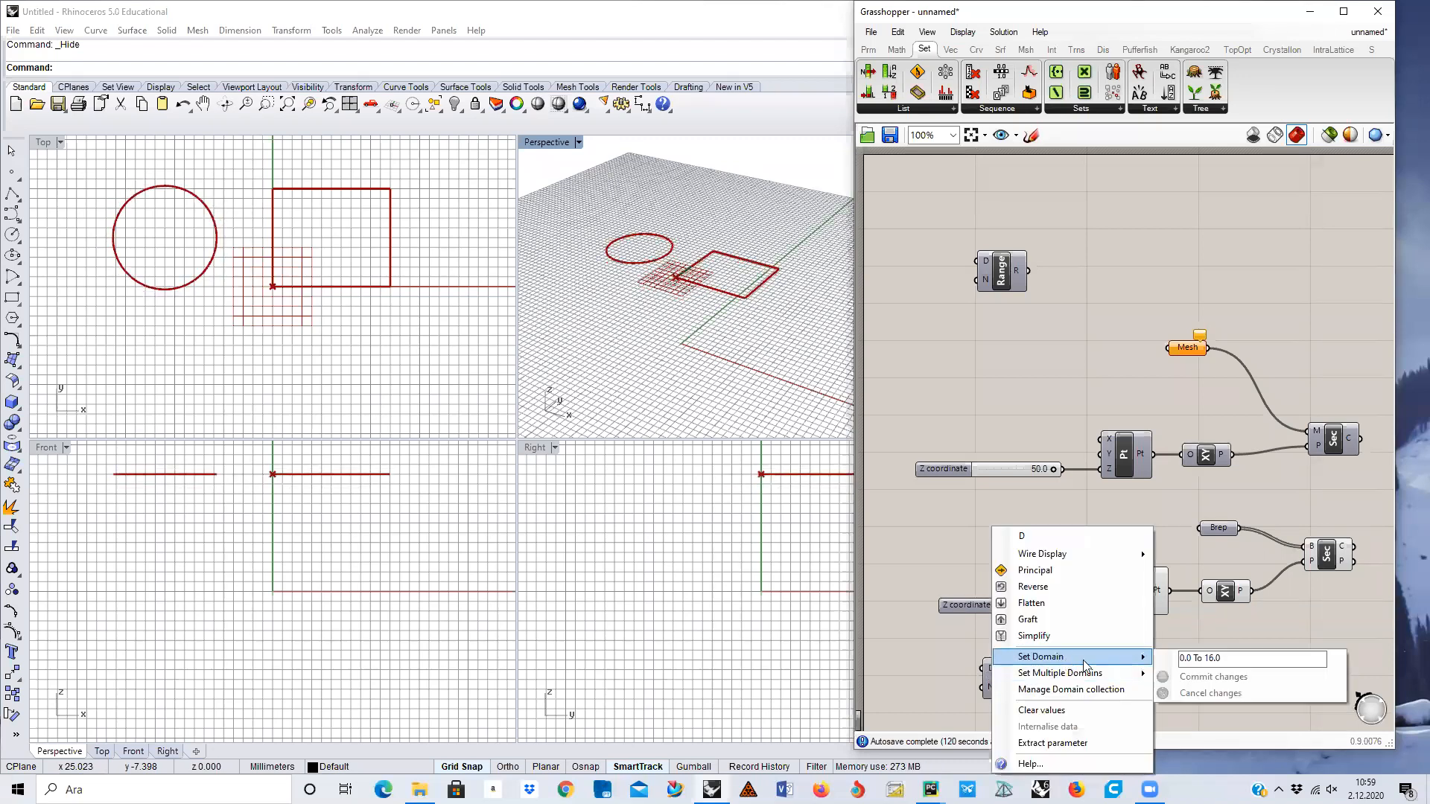
{"action": "left_click", "coordinate": [1212, 658]}
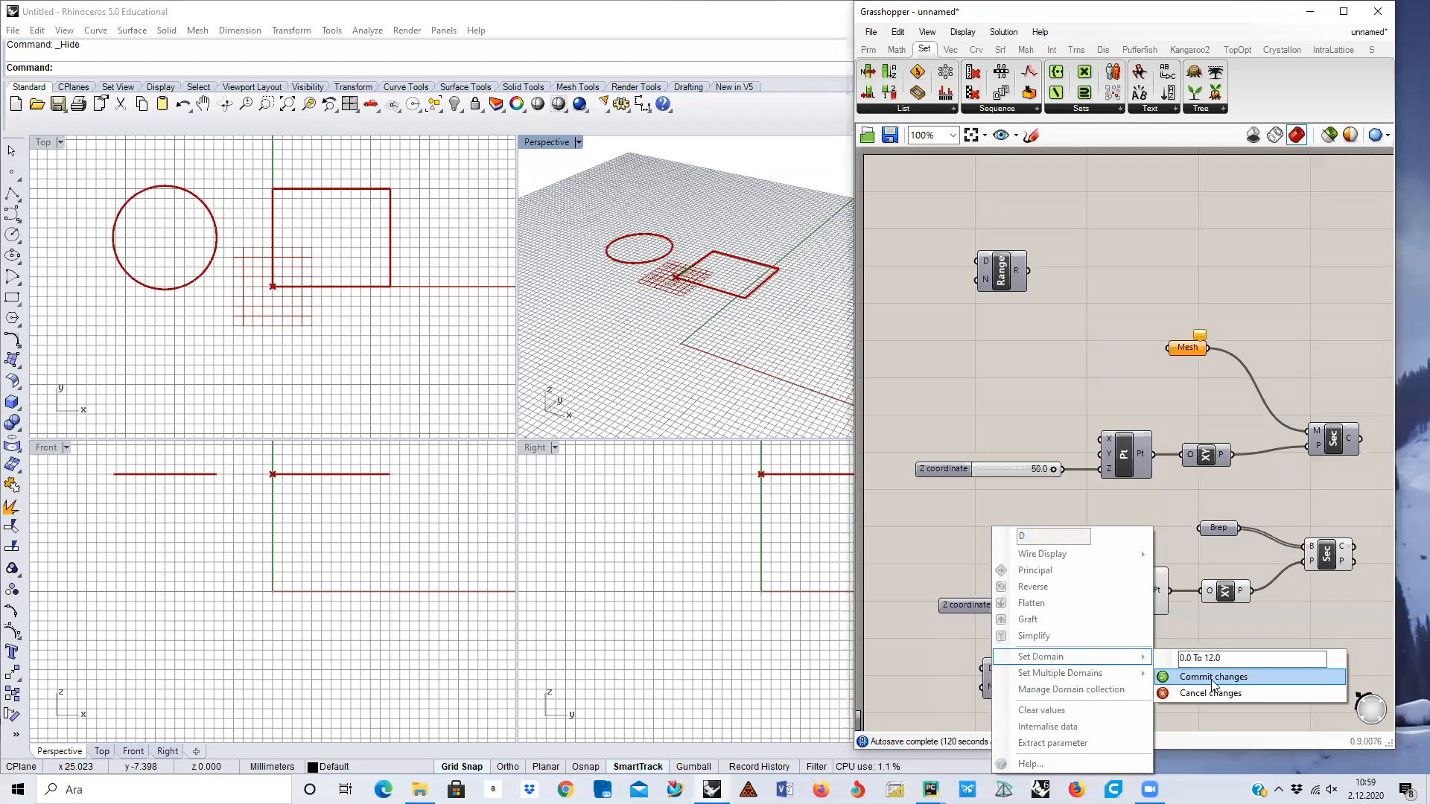
{"action": "left_click", "coordinate": [1214, 677]}
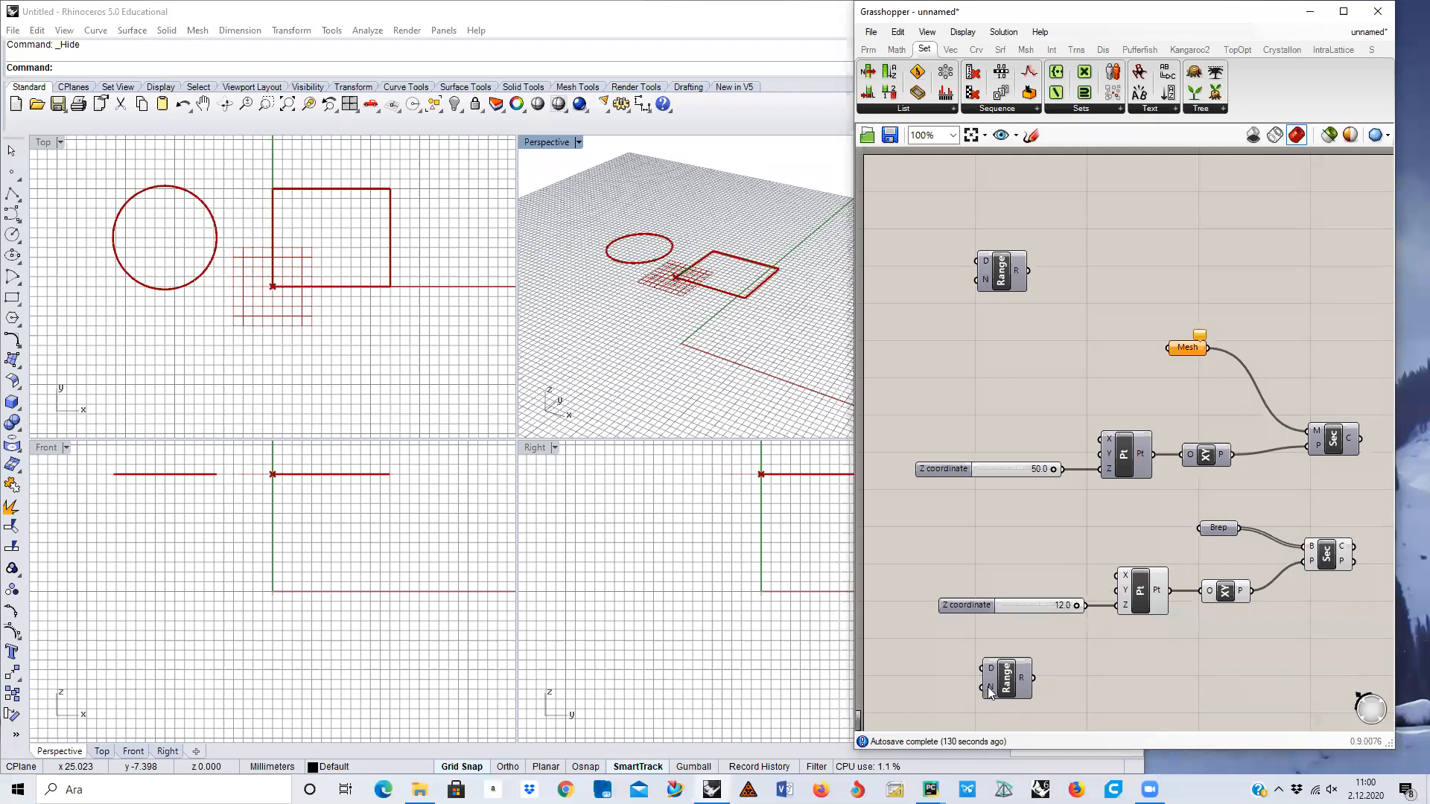
Set the number of steps of the new Range component to 120.
{"action": "mouse_move", "coordinate": [987, 686]}
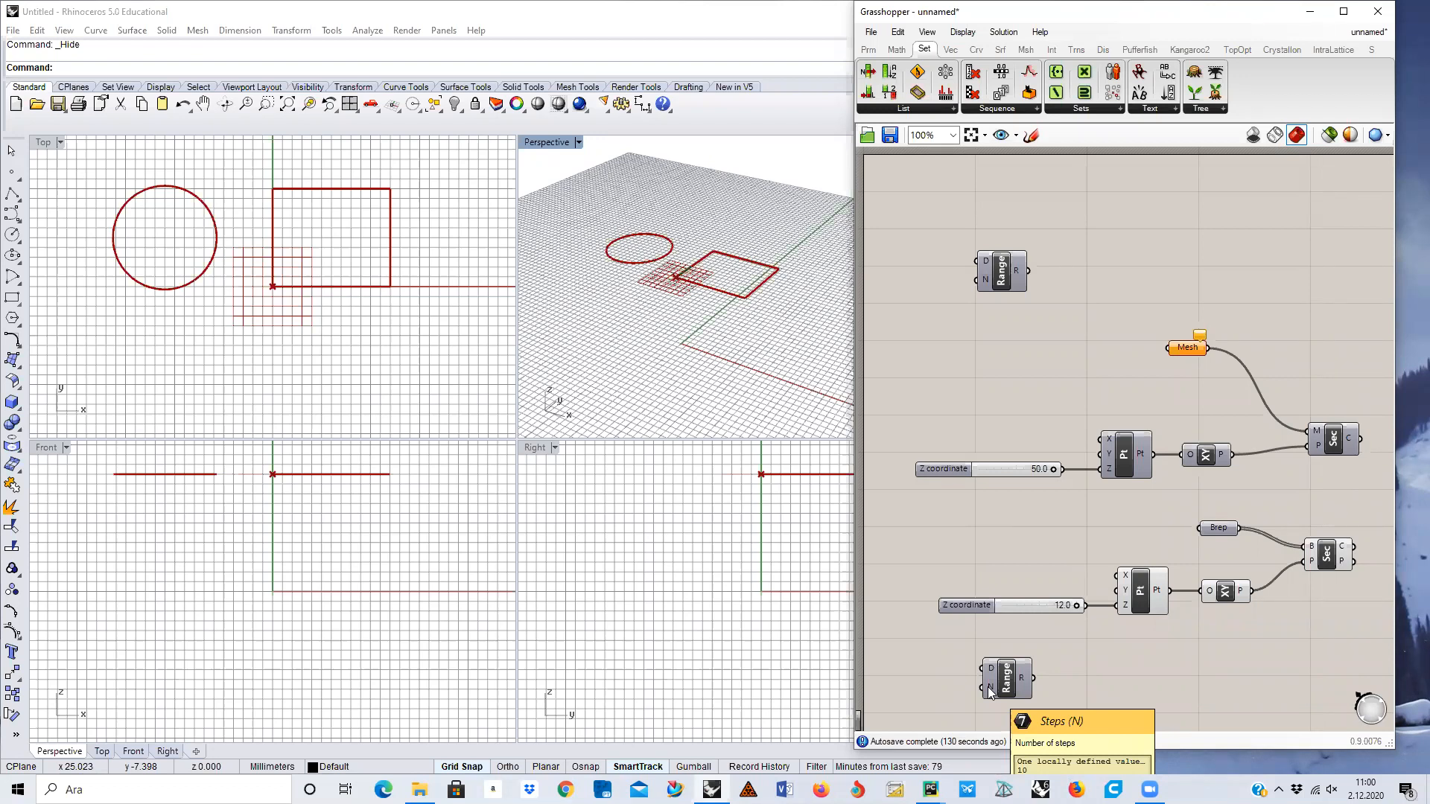
{"action": "right_click", "coordinate": [989, 684]}
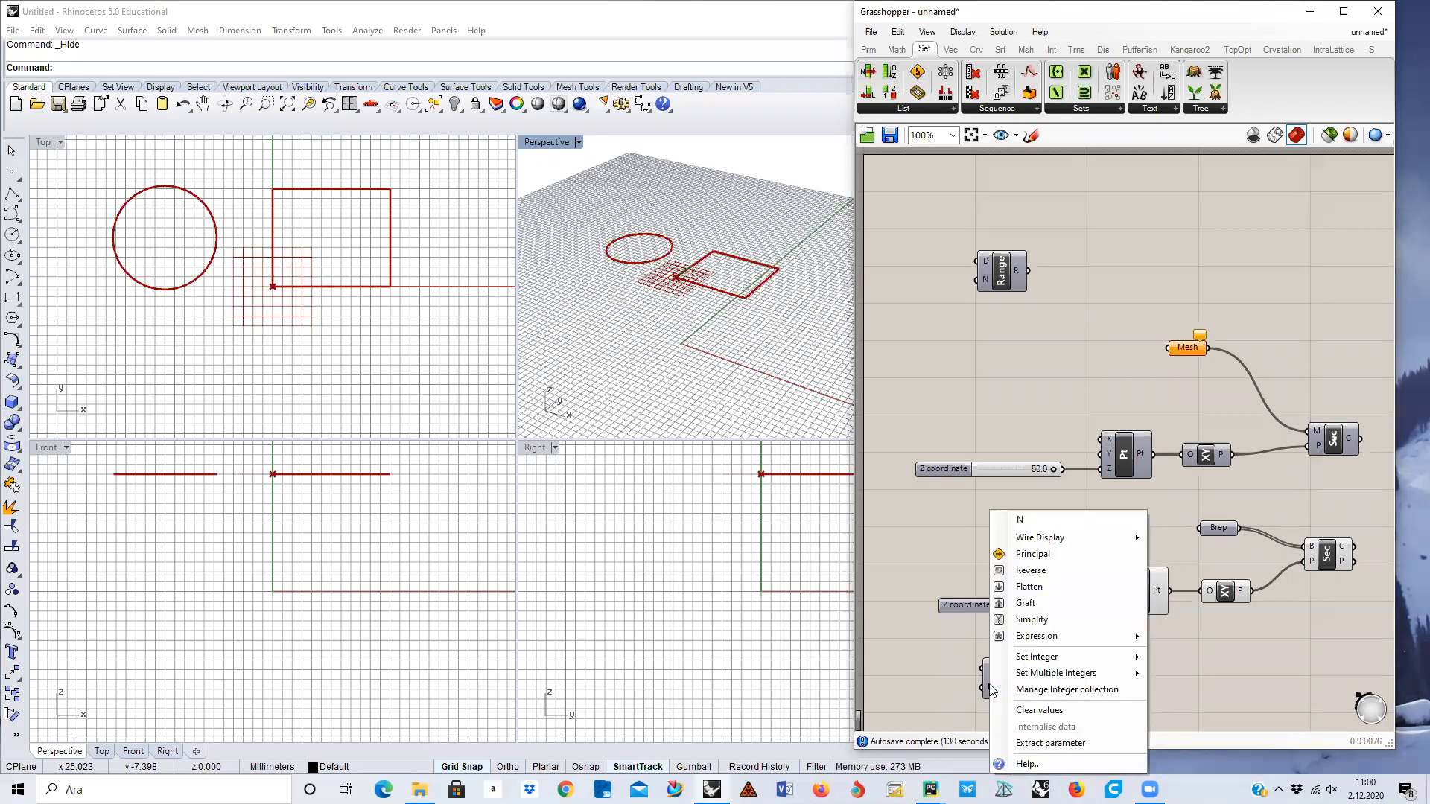
{"action": "mouse_move", "coordinate": [1083, 659]}
{"action": "left_click_drag", "start_coordinate": [1186, 657], "coordinate": [1175, 657]}
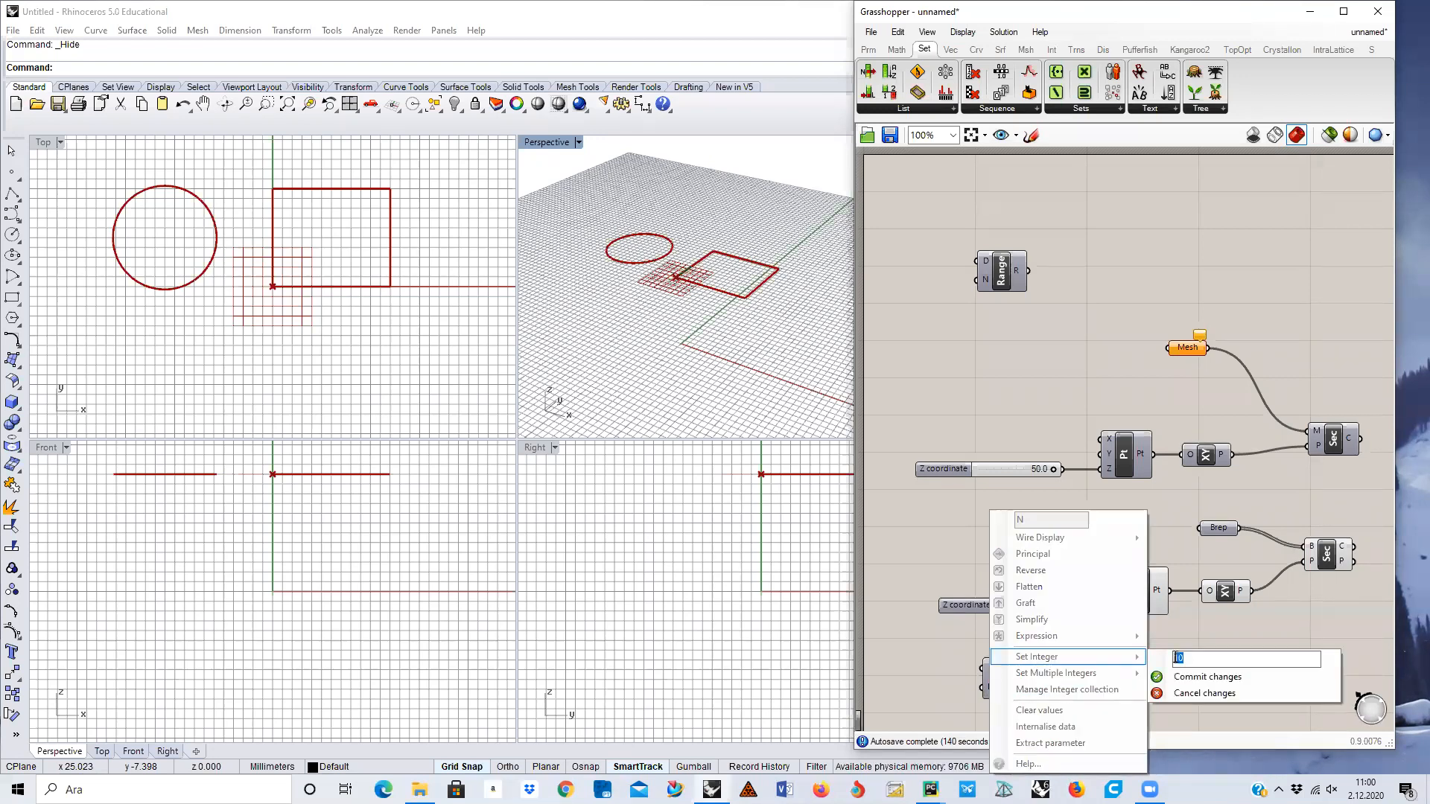
{"action": "type", "text": "12"}
{"action": "left_click", "coordinate": [1205, 676]}
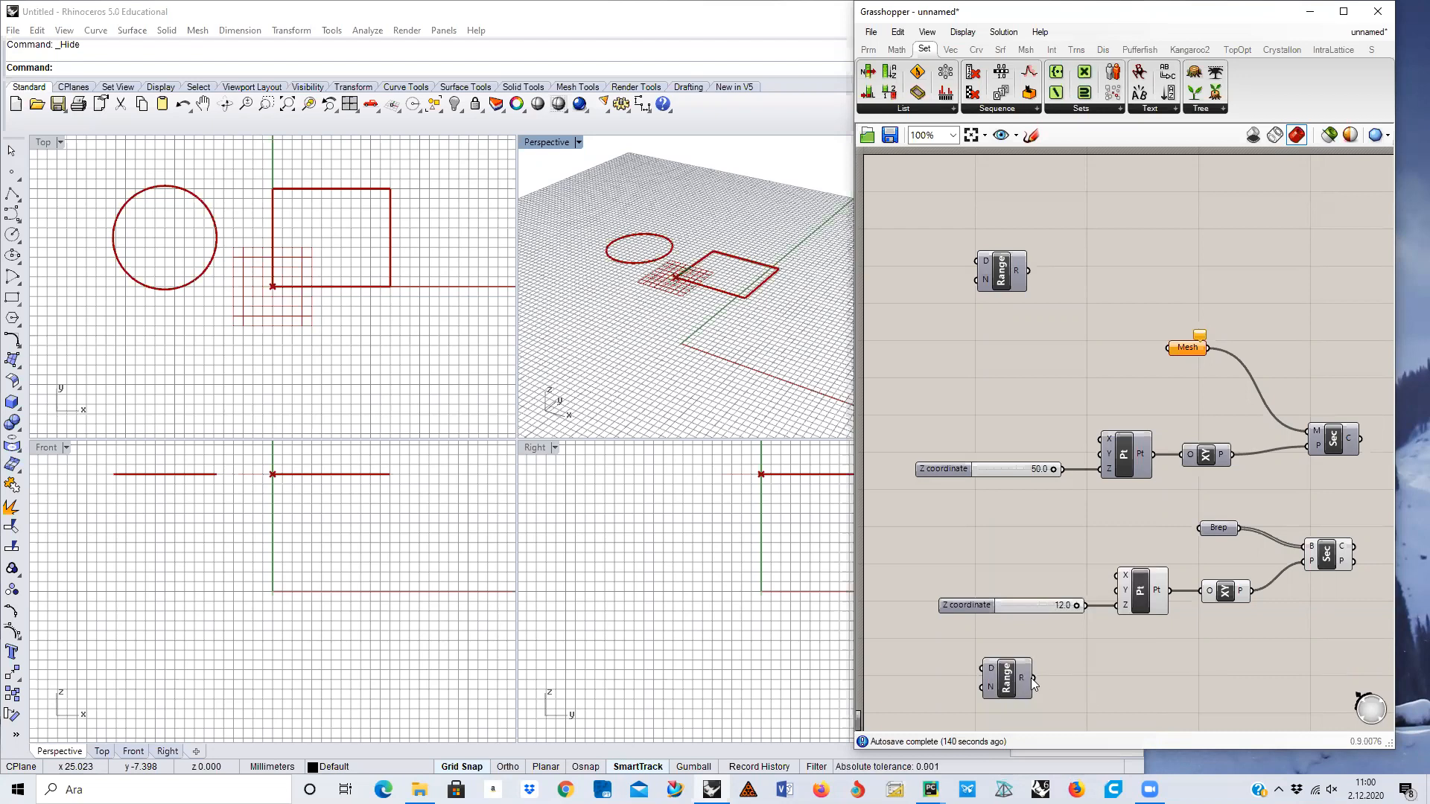
Connect the new Range output to the Z input of the brep section's Pt component, replacing the slider.
{"action": "mouse_move", "coordinate": [1020, 683]}
{"action": "left_click_drag", "start_coordinate": [1044, 678], "coordinate": [1110, 609]}
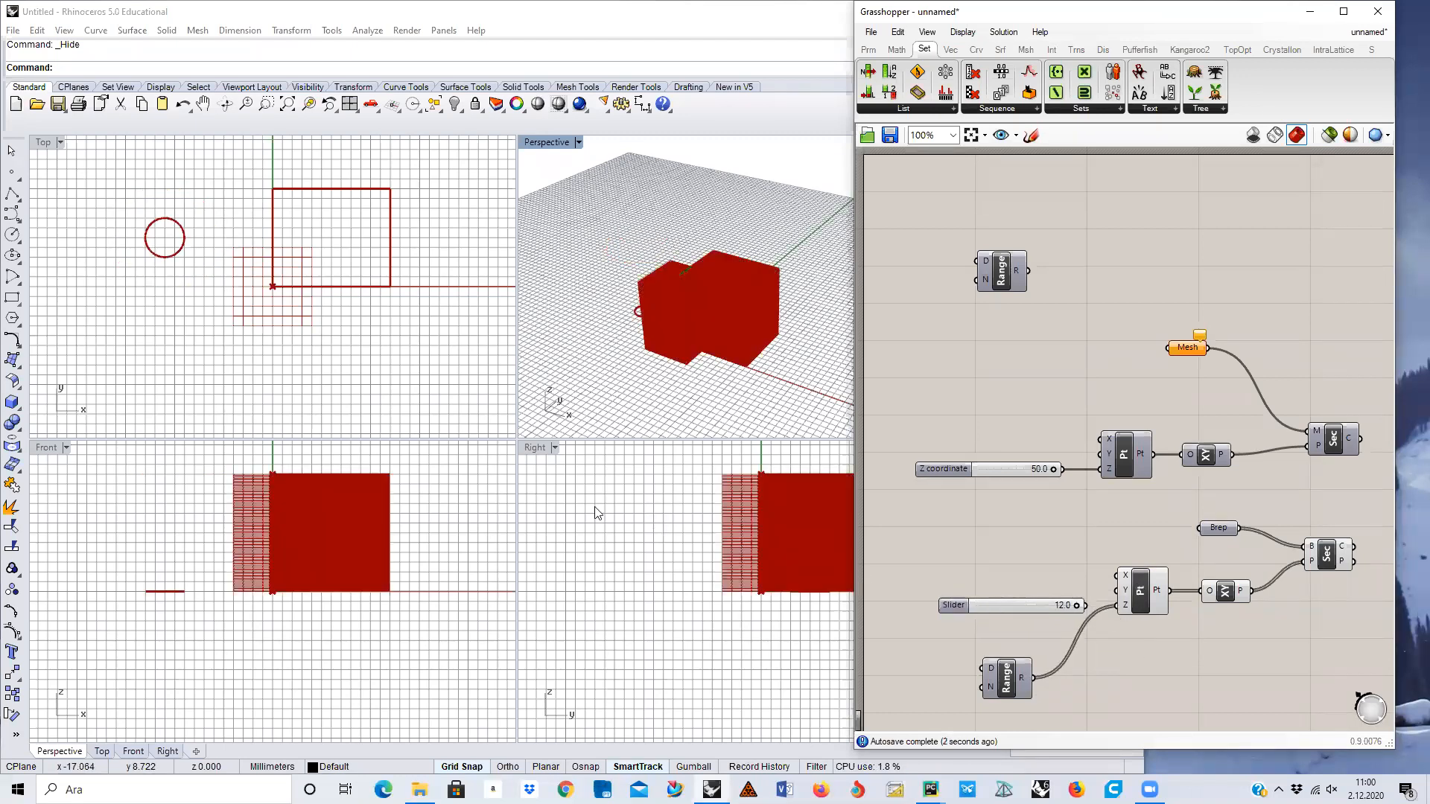
{"action": "left_click", "coordinate": [584, 399]}
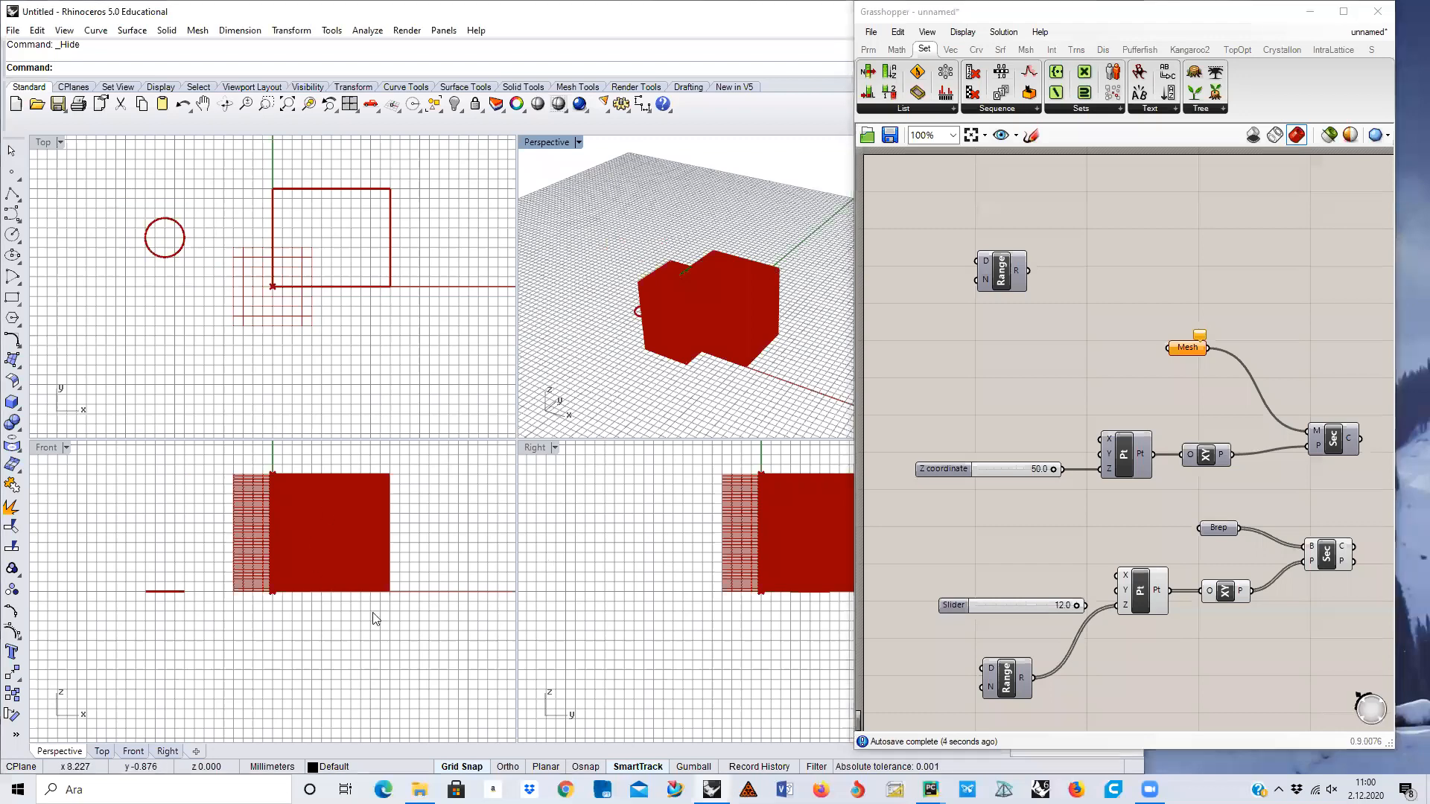
Turn off the preview of the XY plane component in the brep section.
{"action": "left_click", "coordinate": [1225, 591]}
{"action": "right_click", "coordinate": [1227, 589]}
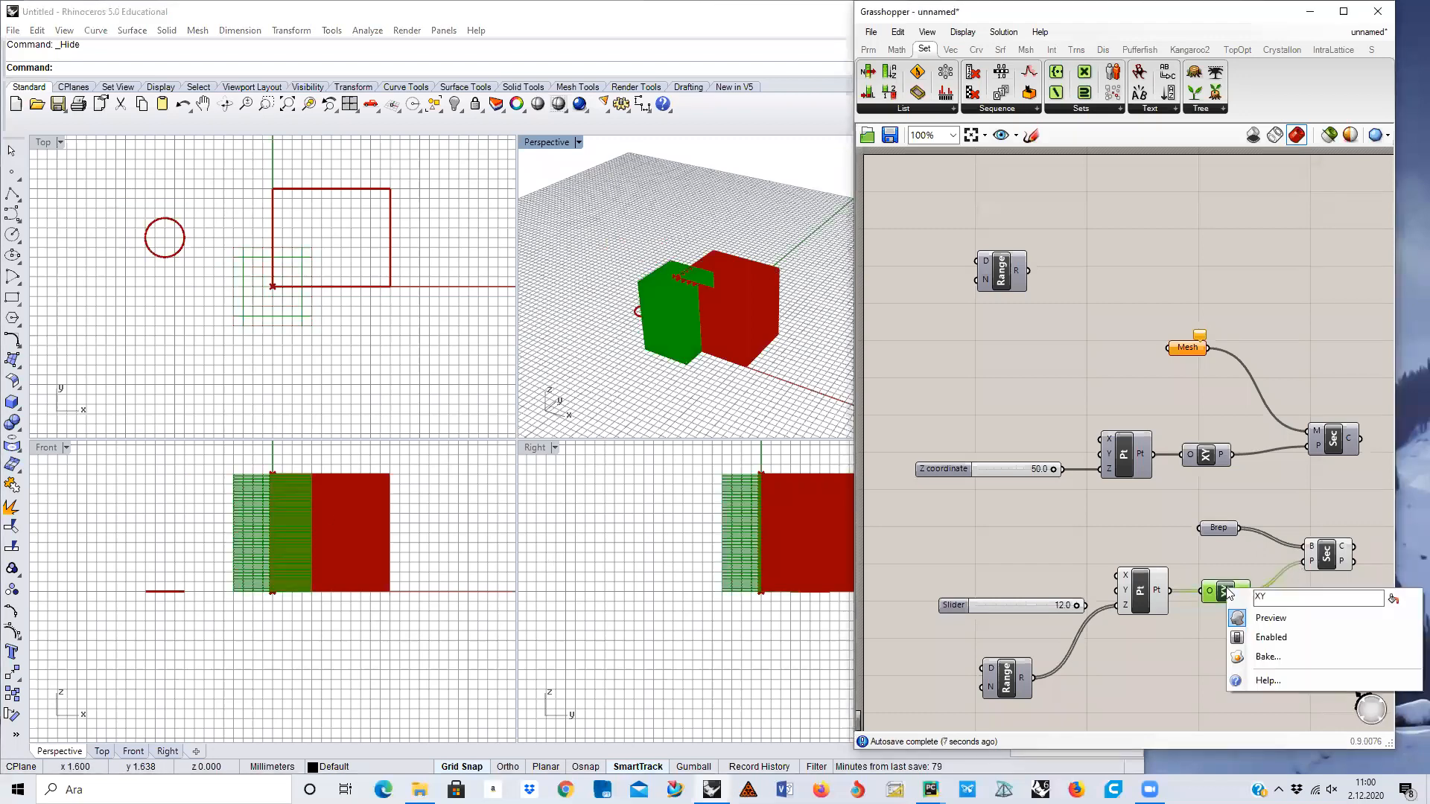
{"action": "left_click", "coordinate": [1281, 623]}
{"action": "left_click", "coordinate": [1251, 642]}
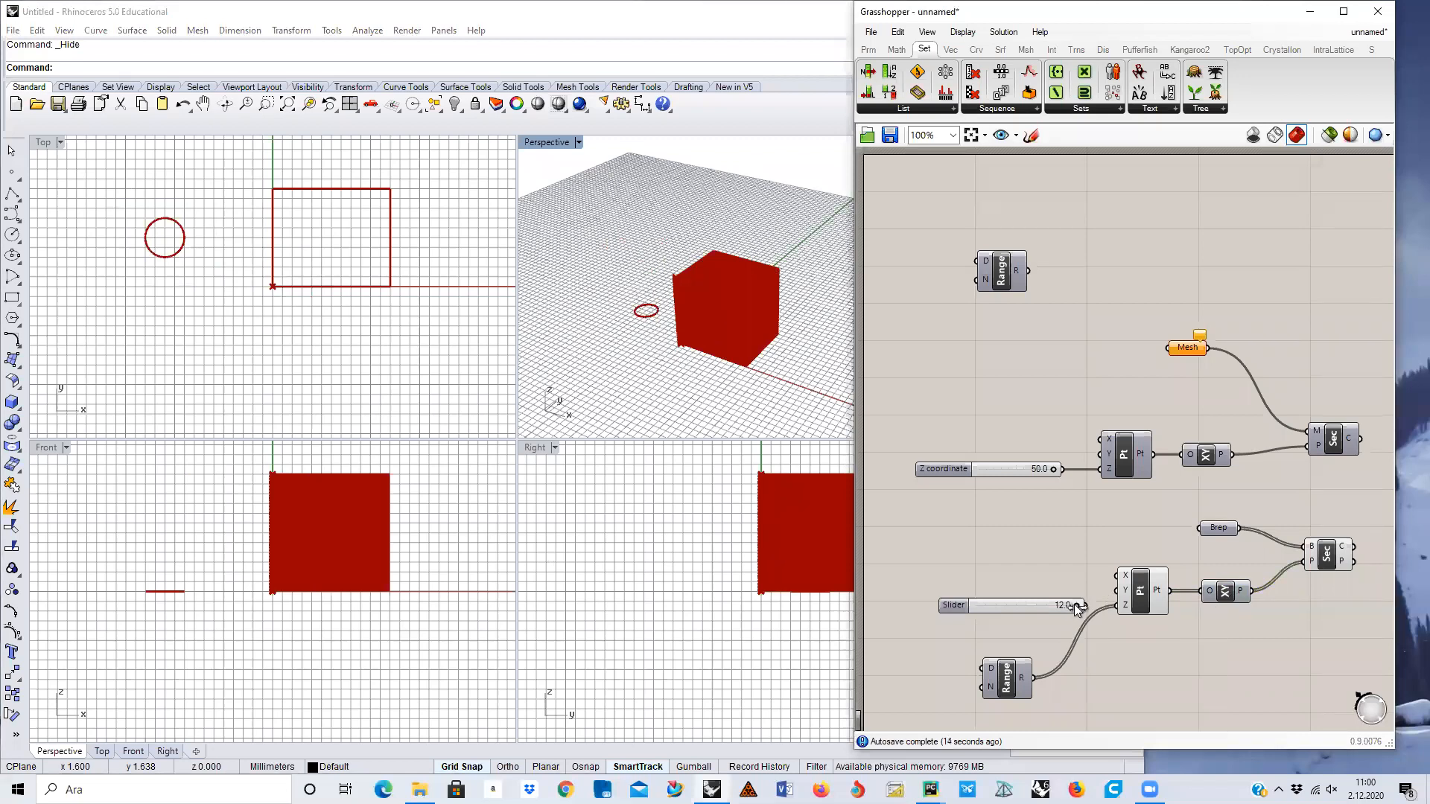
Move the disconnected slider up out of the way and place the new Range component directly before the Pt component.
{"action": "left_click_drag", "start_coordinate": [1039, 606], "coordinate": [934, 528]}
{"action": "left_click_drag", "start_coordinate": [1000, 689], "coordinate": [992, 612]}
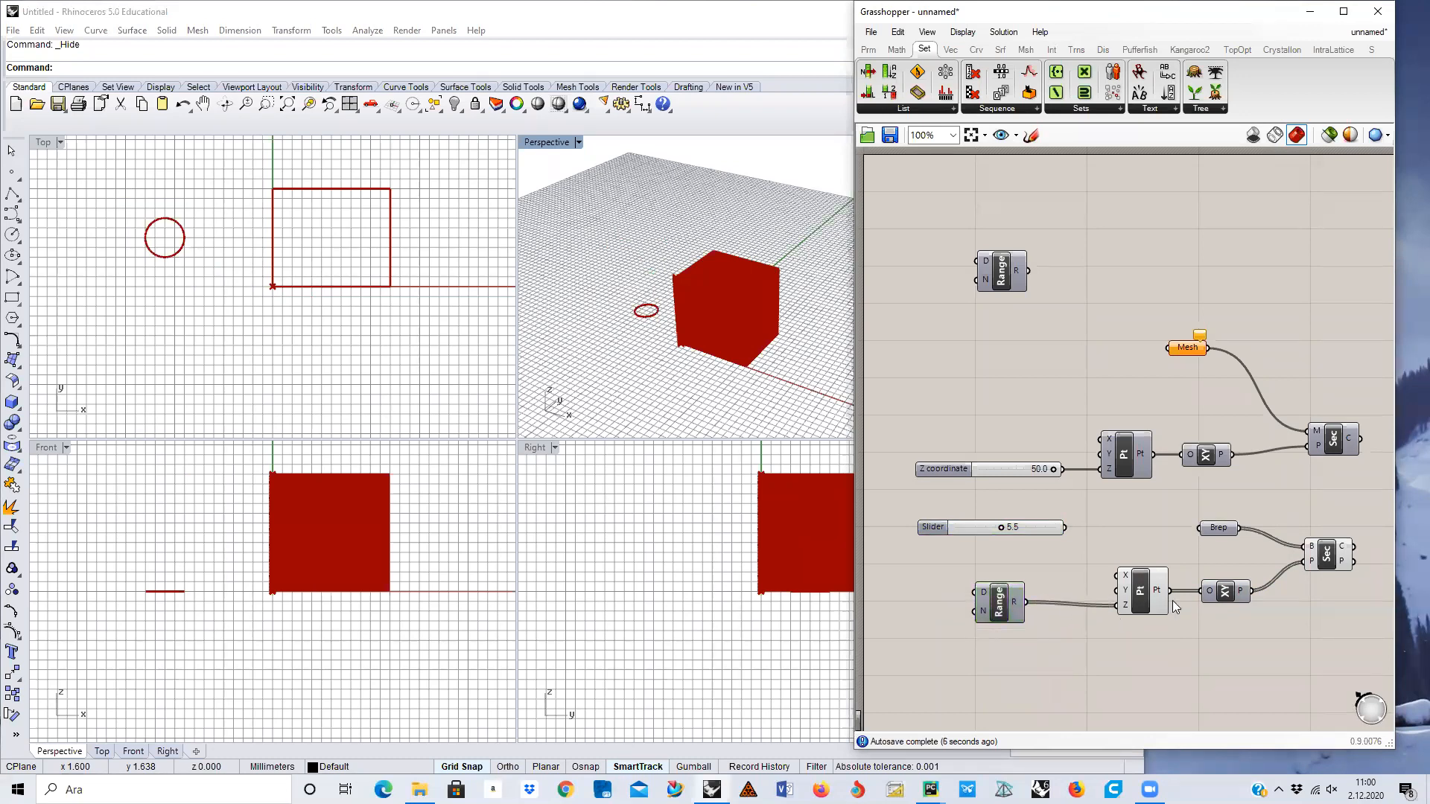
{"action": "left_click", "coordinate": [1239, 592]}
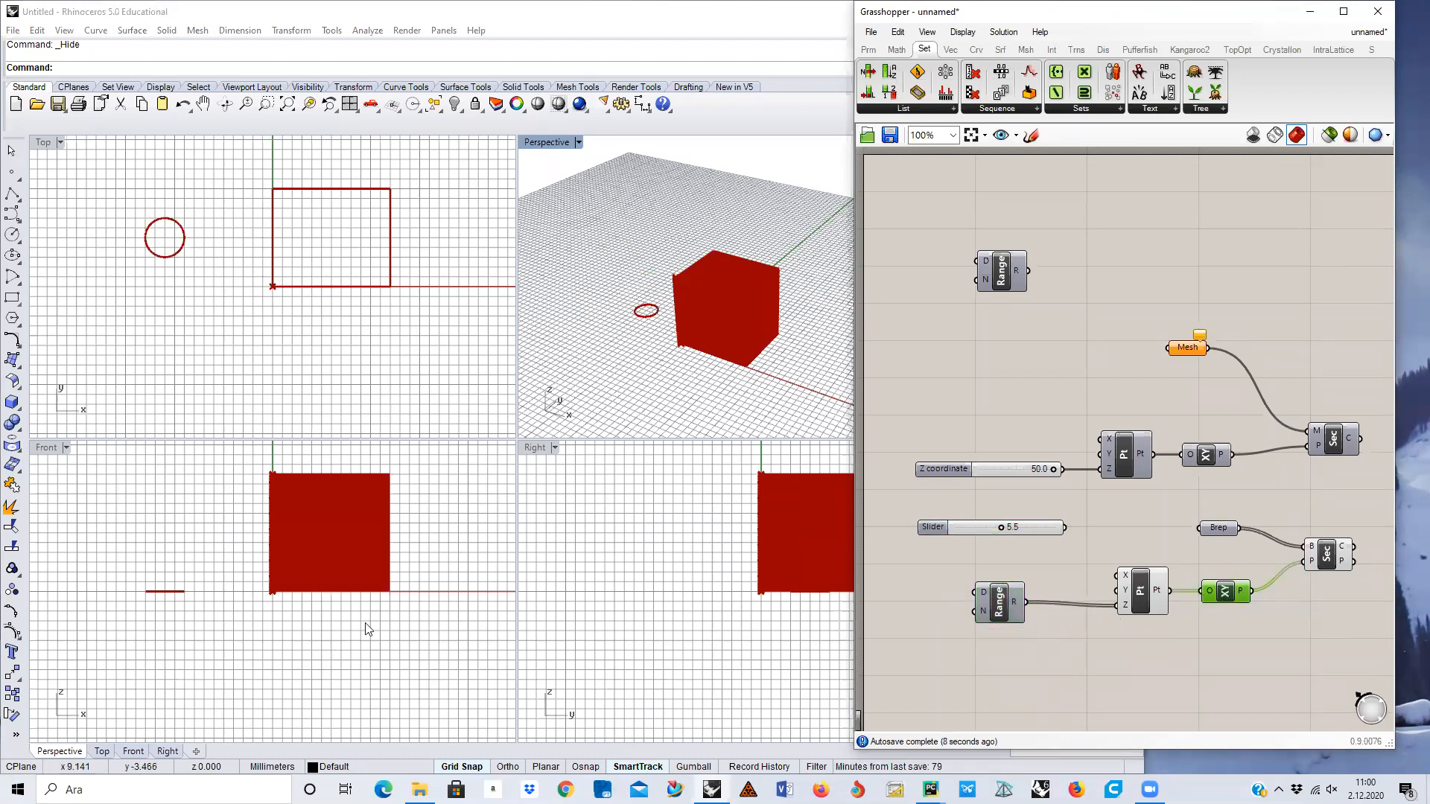
{"action": "left_click", "coordinate": [330, 517]}
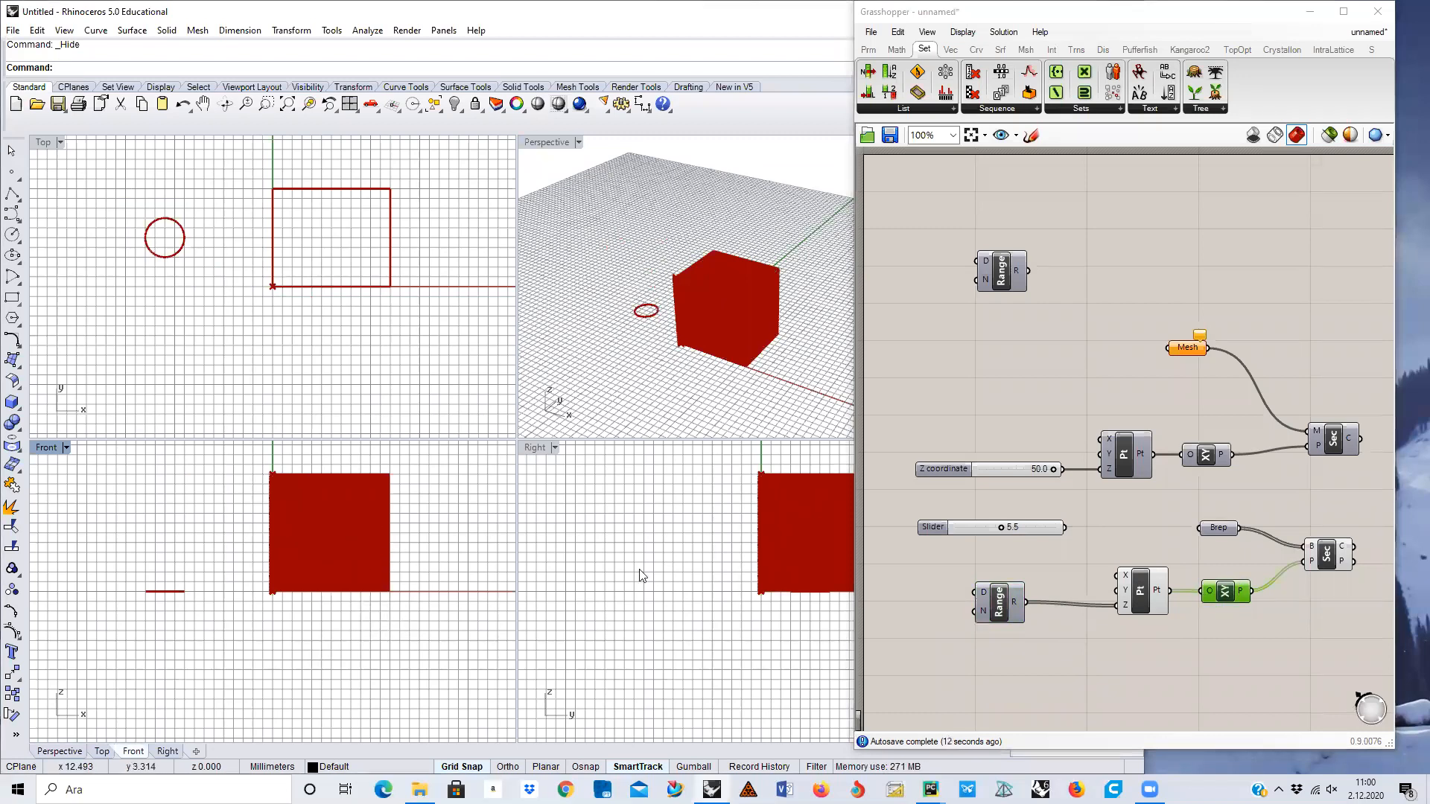
{"action": "left_click", "coordinate": [1052, 667]}
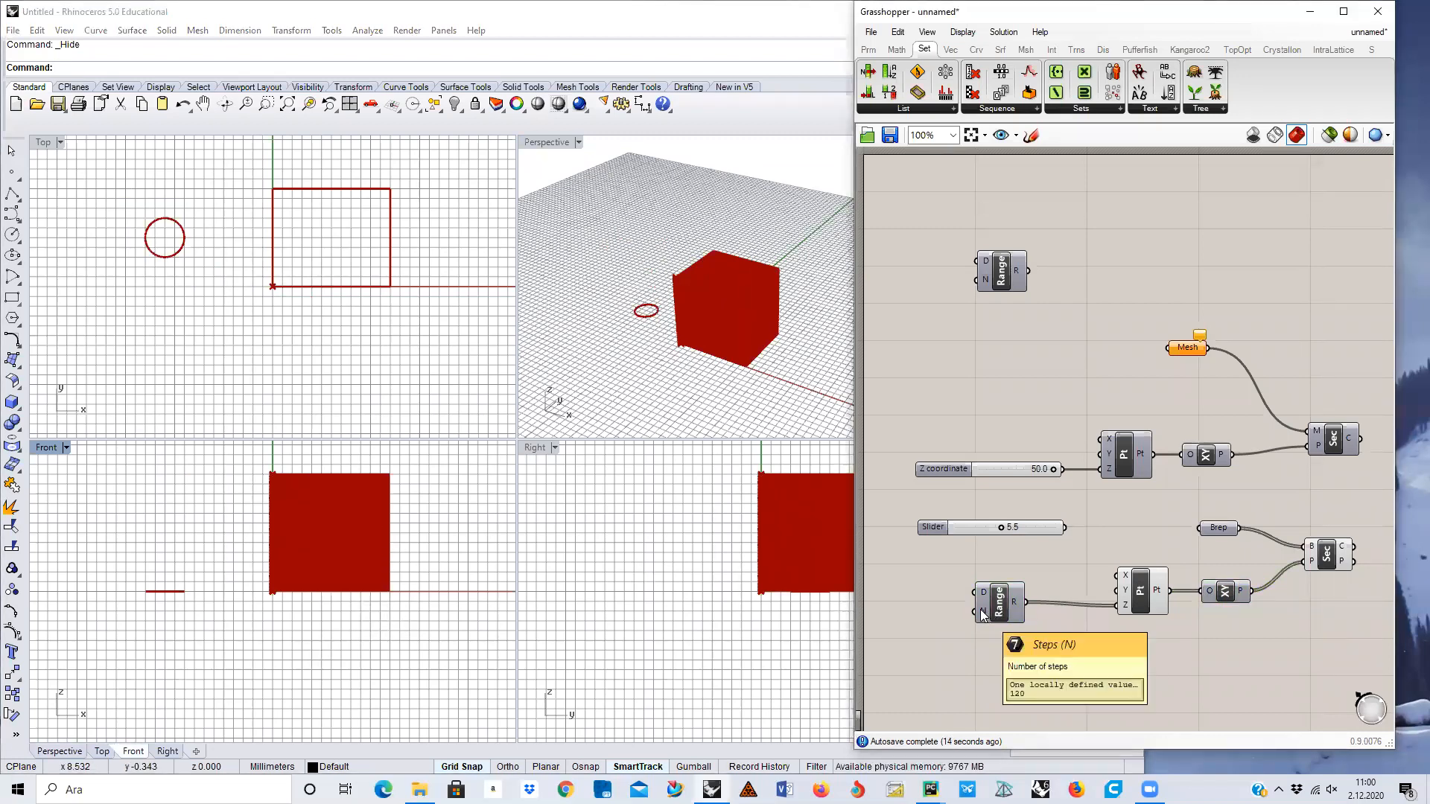
Set the number of steps of the Range component feeding the brep section to 20.
{"action": "right_click", "coordinate": [980, 609]}
{"action": "mouse_move", "coordinate": [1040, 659]}
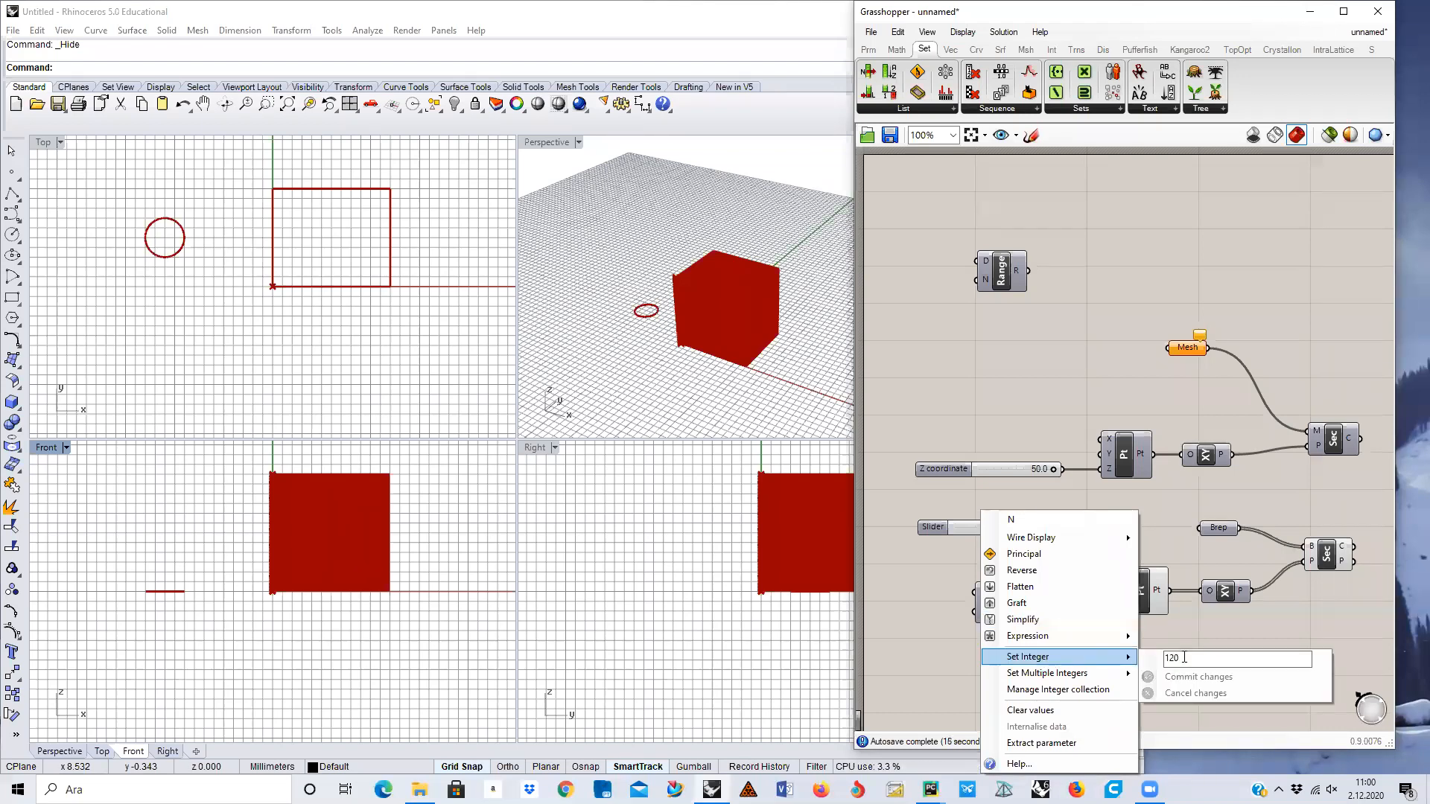
{"action": "left_click_drag", "start_coordinate": [1185, 657], "coordinate": [1156, 656]}
{"action": "type", "text": "2"}
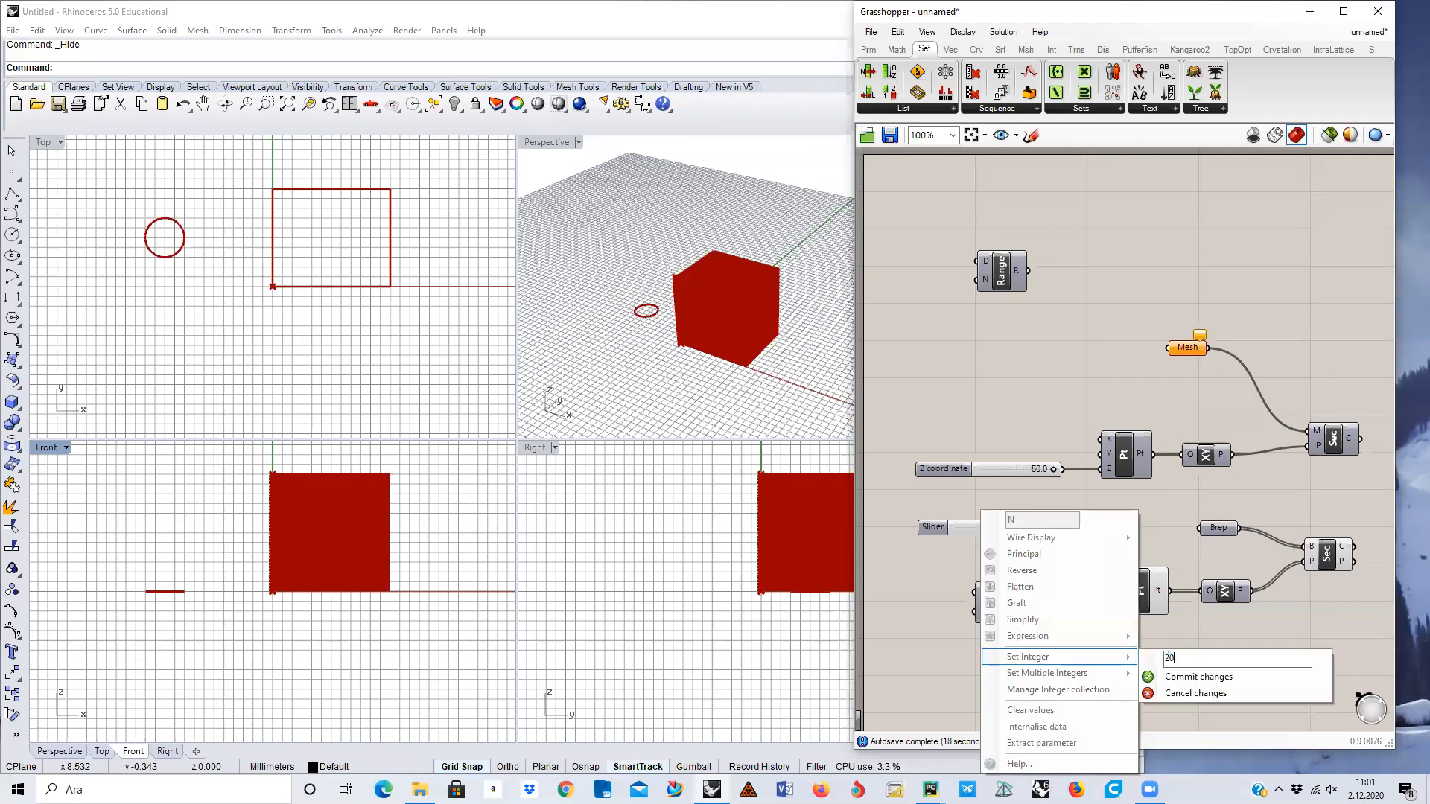
{"action": "left_click", "coordinate": [1259, 680]}
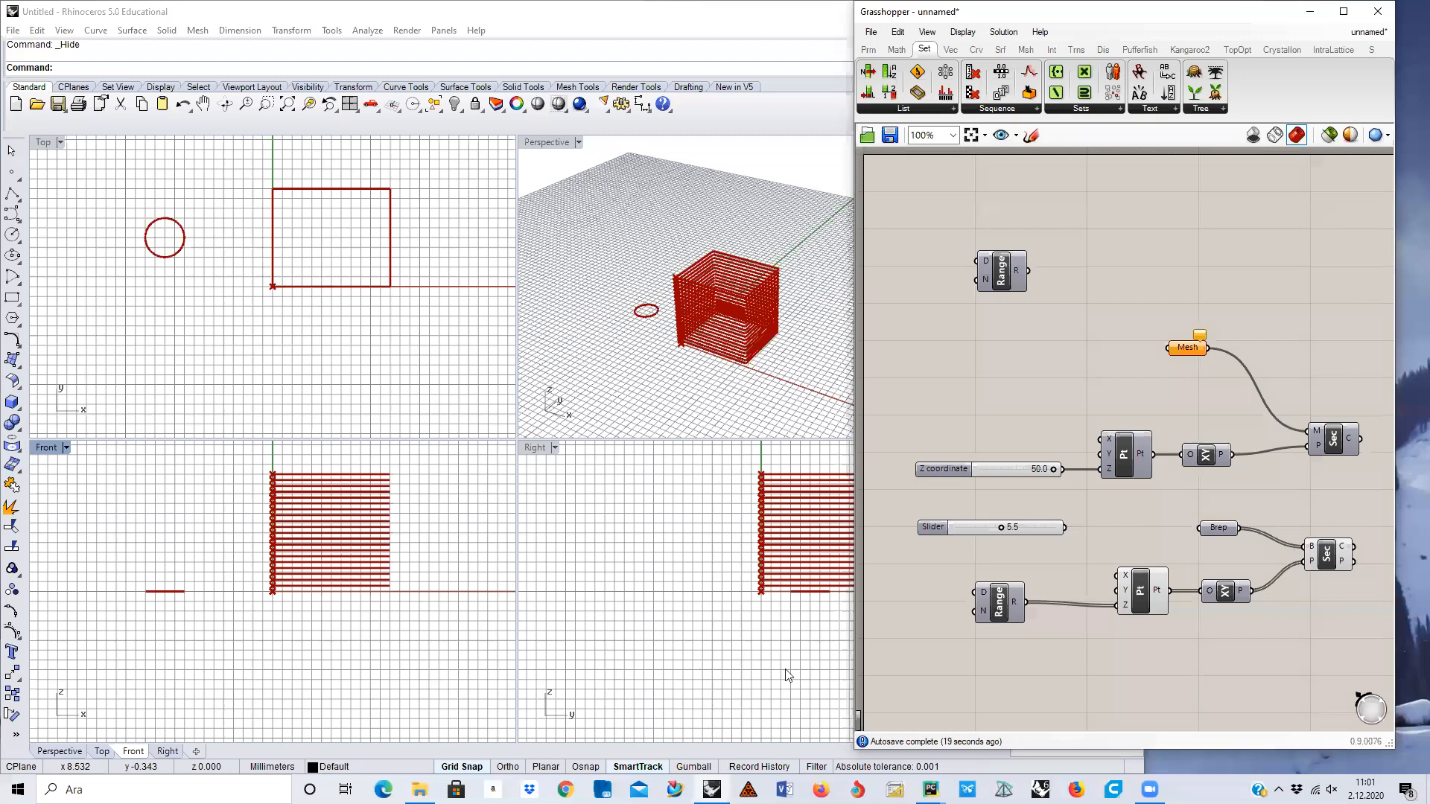
{"action": "right_click_drag", "start_coordinate": [699, 343], "coordinate": [630, 390]}
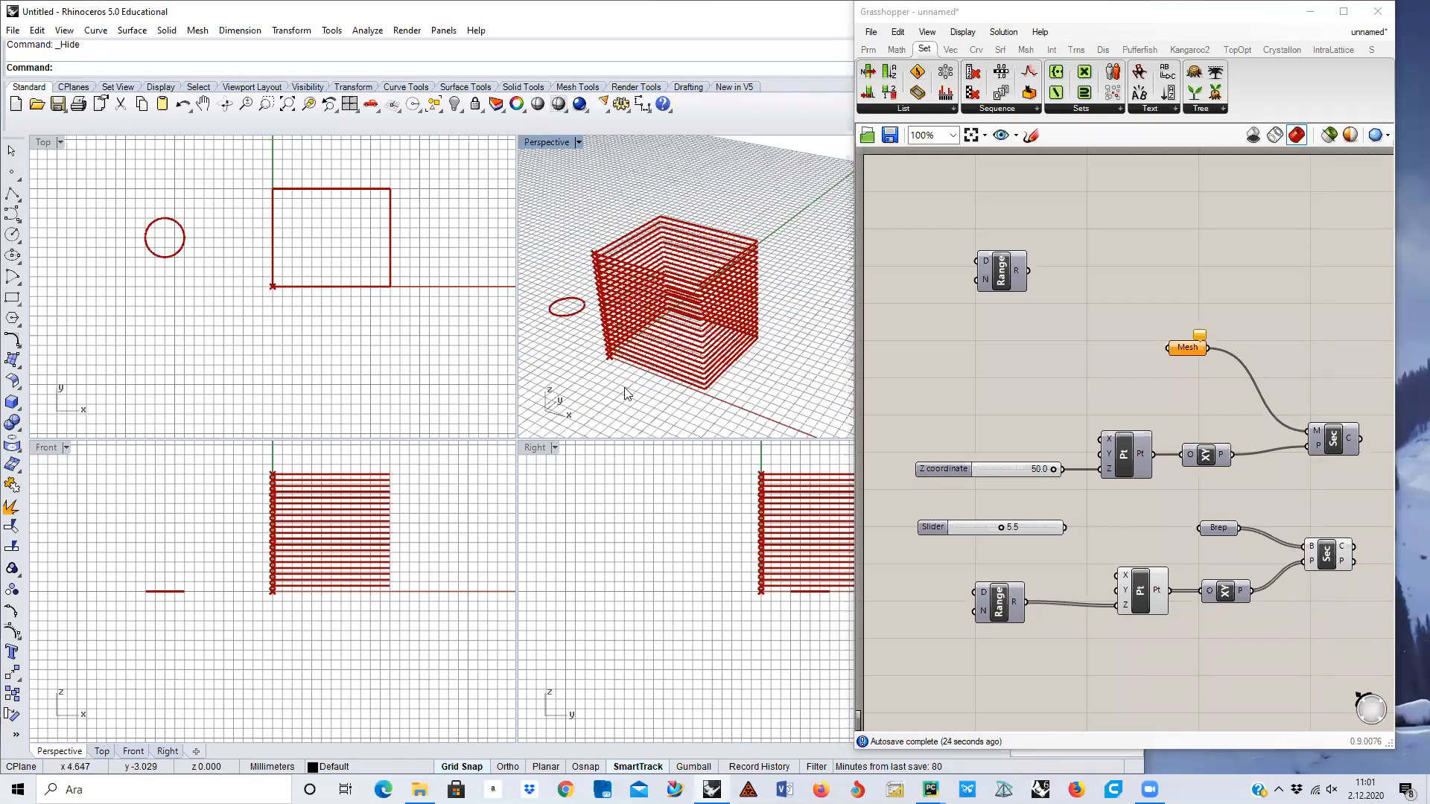
{"action": "scroll", "coordinate": [666, 356], "scroll_direction": "up", "scroll_amount": 4}
{"action": "scroll", "coordinate": [666, 356], "scroll_direction": "down", "scroll_amount": 2}
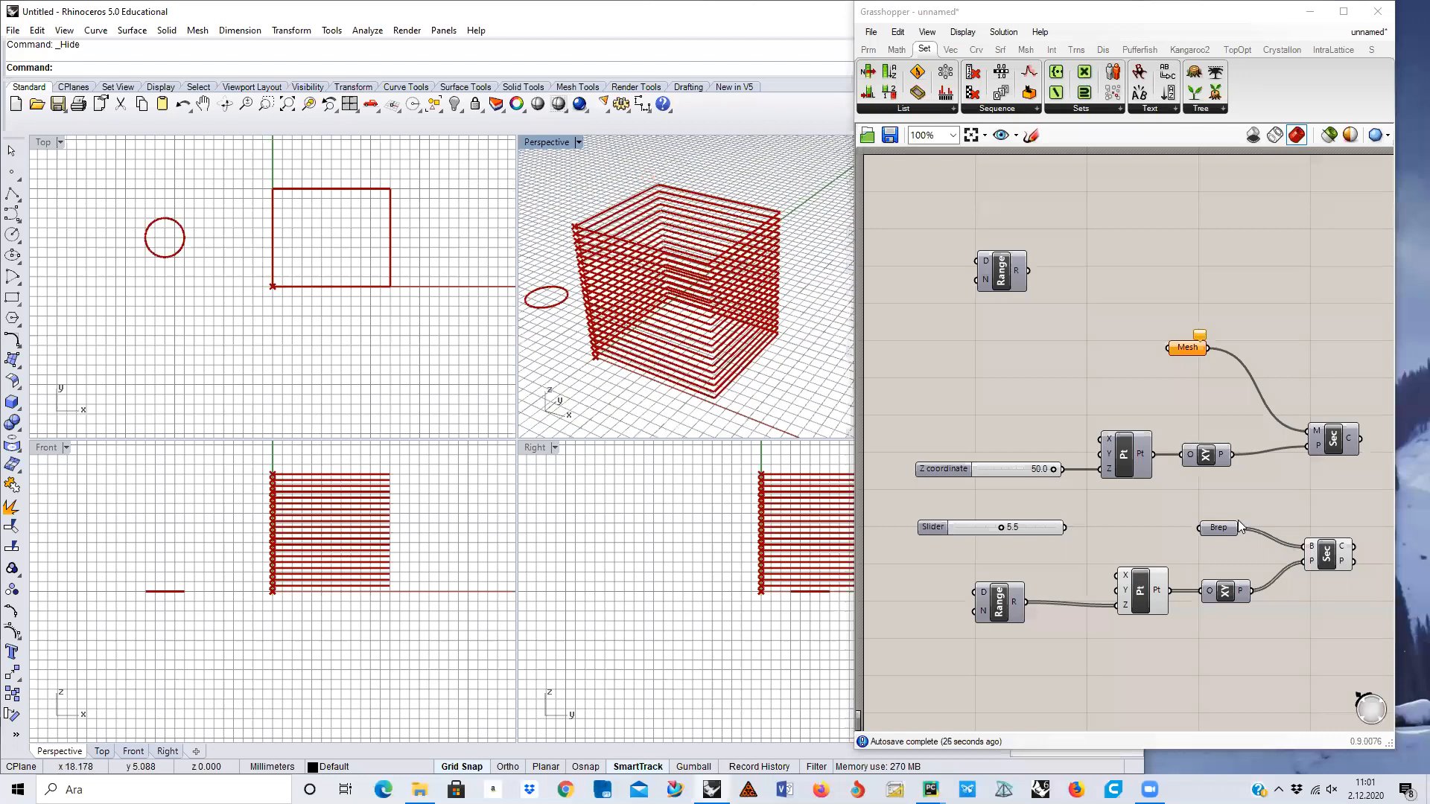
Nudge the brep section's Pt component slightly closer to the Range component.
{"action": "left_click", "coordinate": [1055, 603]}
{"action": "left_click_drag", "start_coordinate": [1139, 598], "coordinate": [1134, 598]}
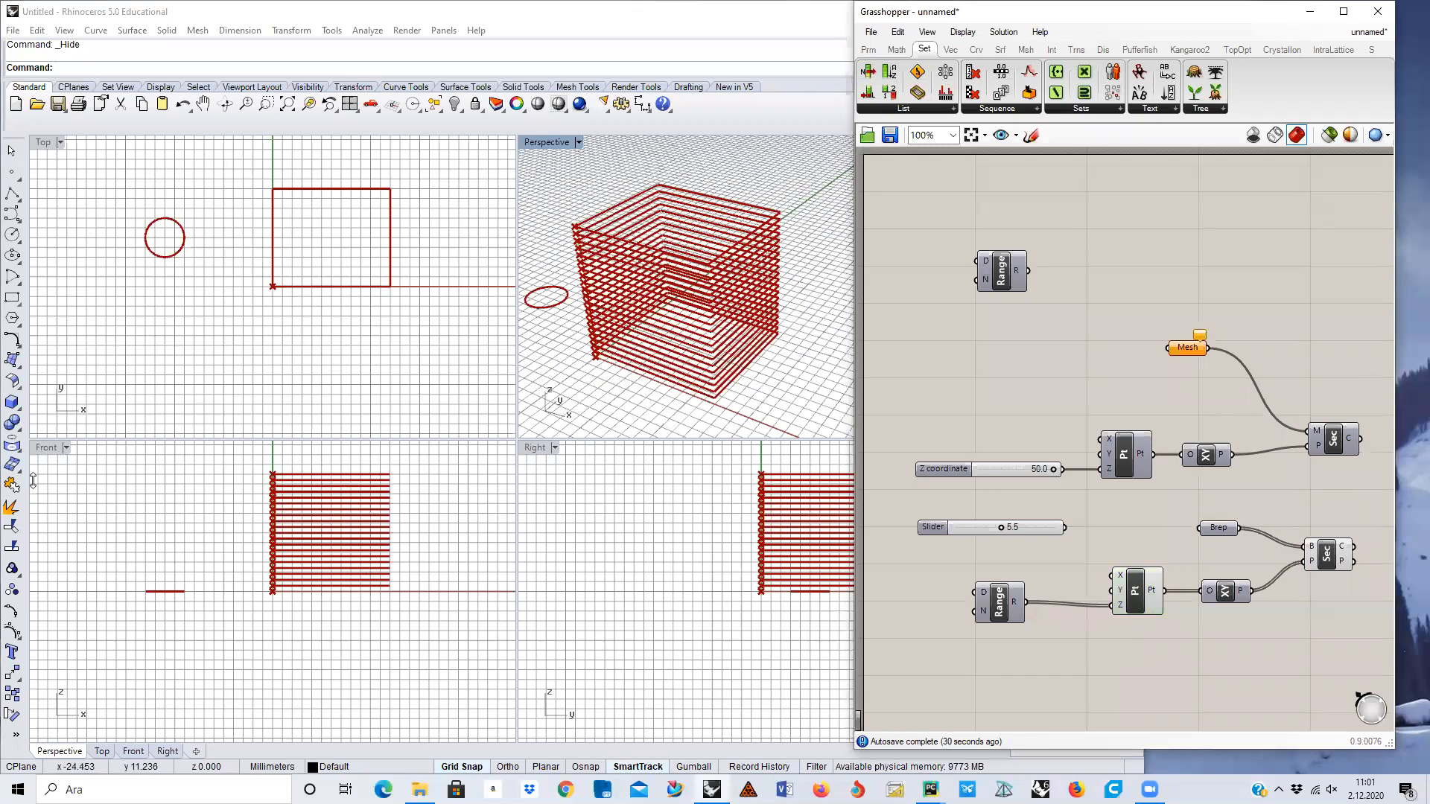
{"action": "left_click", "coordinate": [162, 261]}
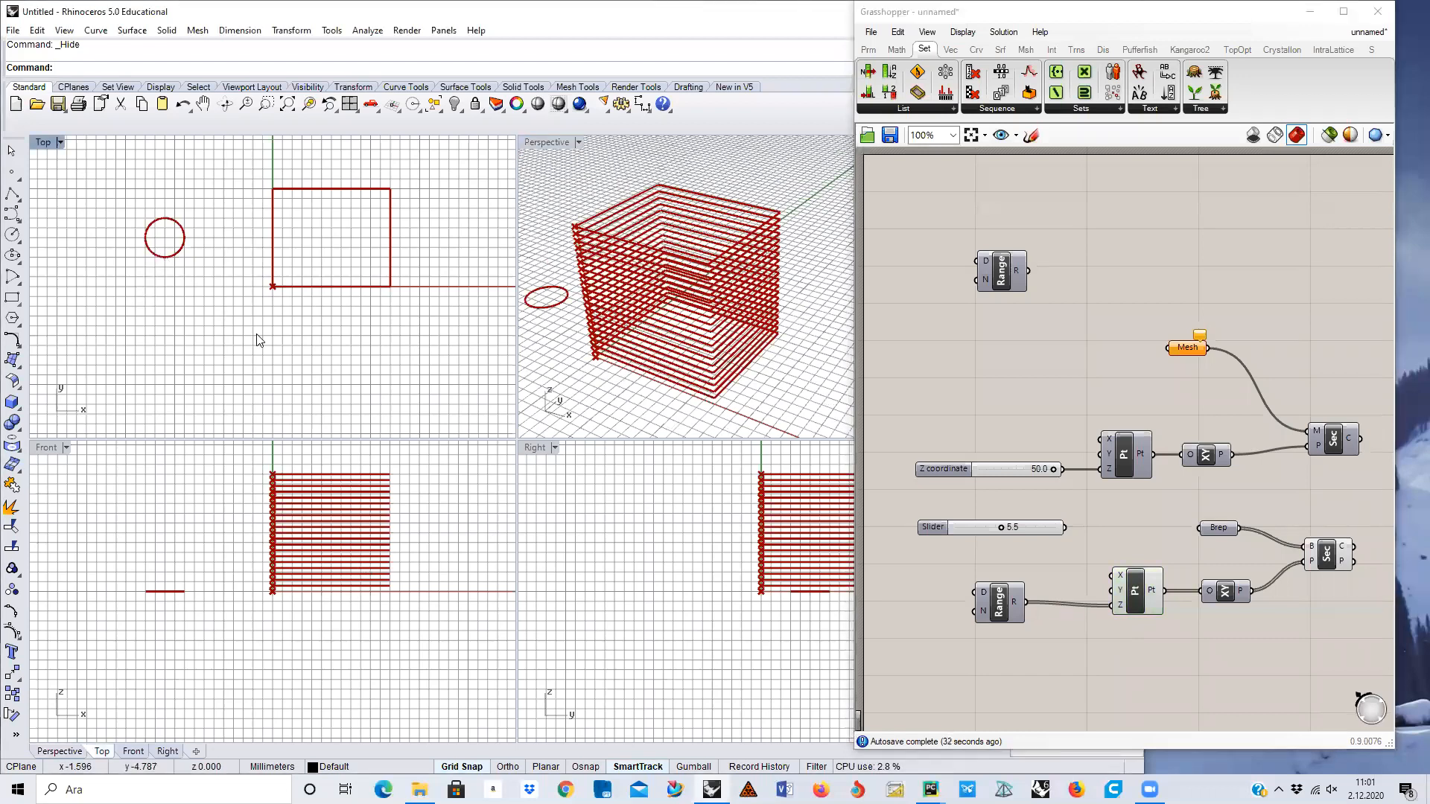
{"action": "right_click", "coordinate": [1214, 528]}
{"action": "left_click", "coordinate": [1290, 637]}
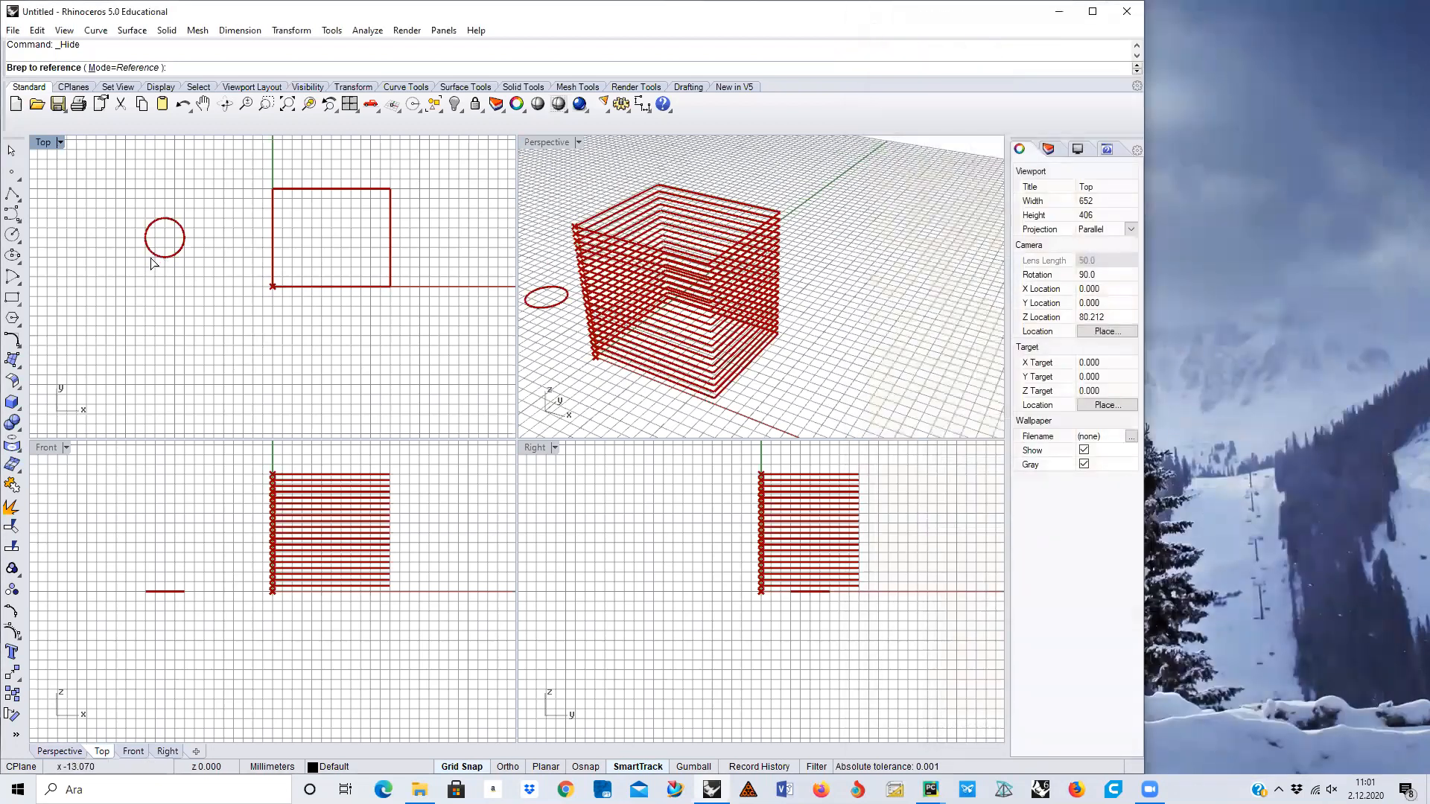
{"action": "right_click", "coordinate": [450, 179]}
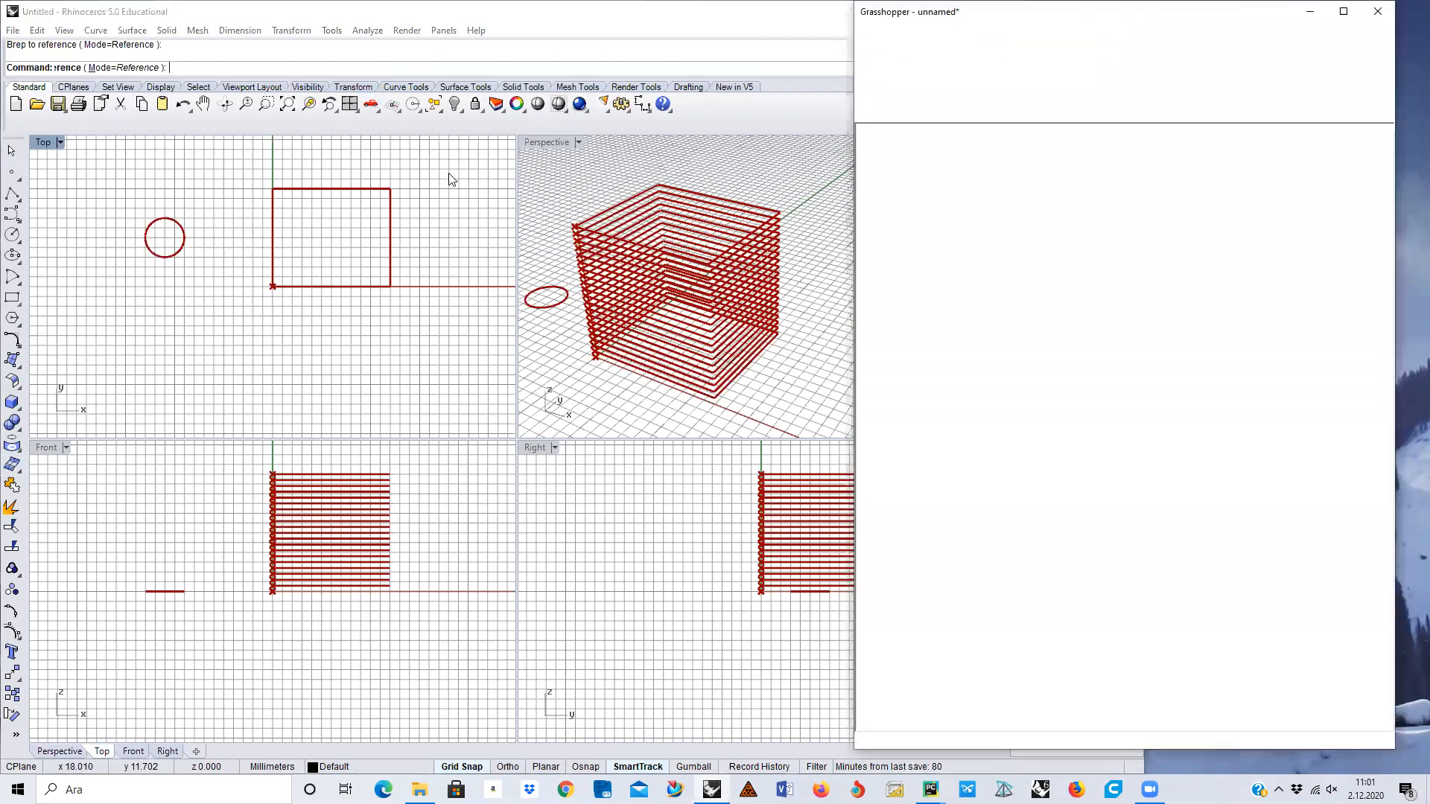
Show the hidden Rhino objects and reference the sphere as the Brep parameter's single geometry.
{"action": "left_click", "coordinate": [460, 112]}
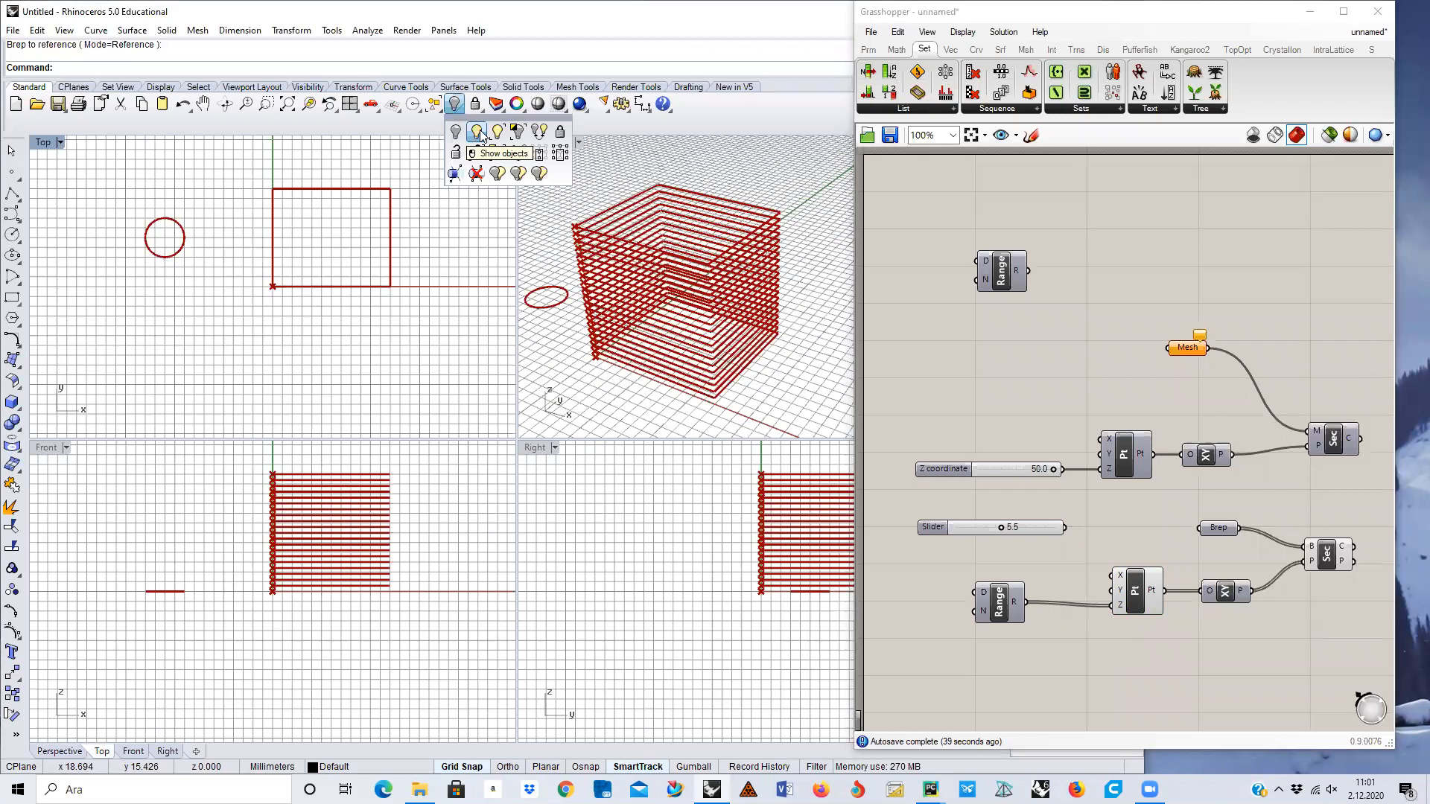
{"action": "left_click", "coordinate": [478, 131]}
{"action": "left_click", "coordinate": [1201, 539]}
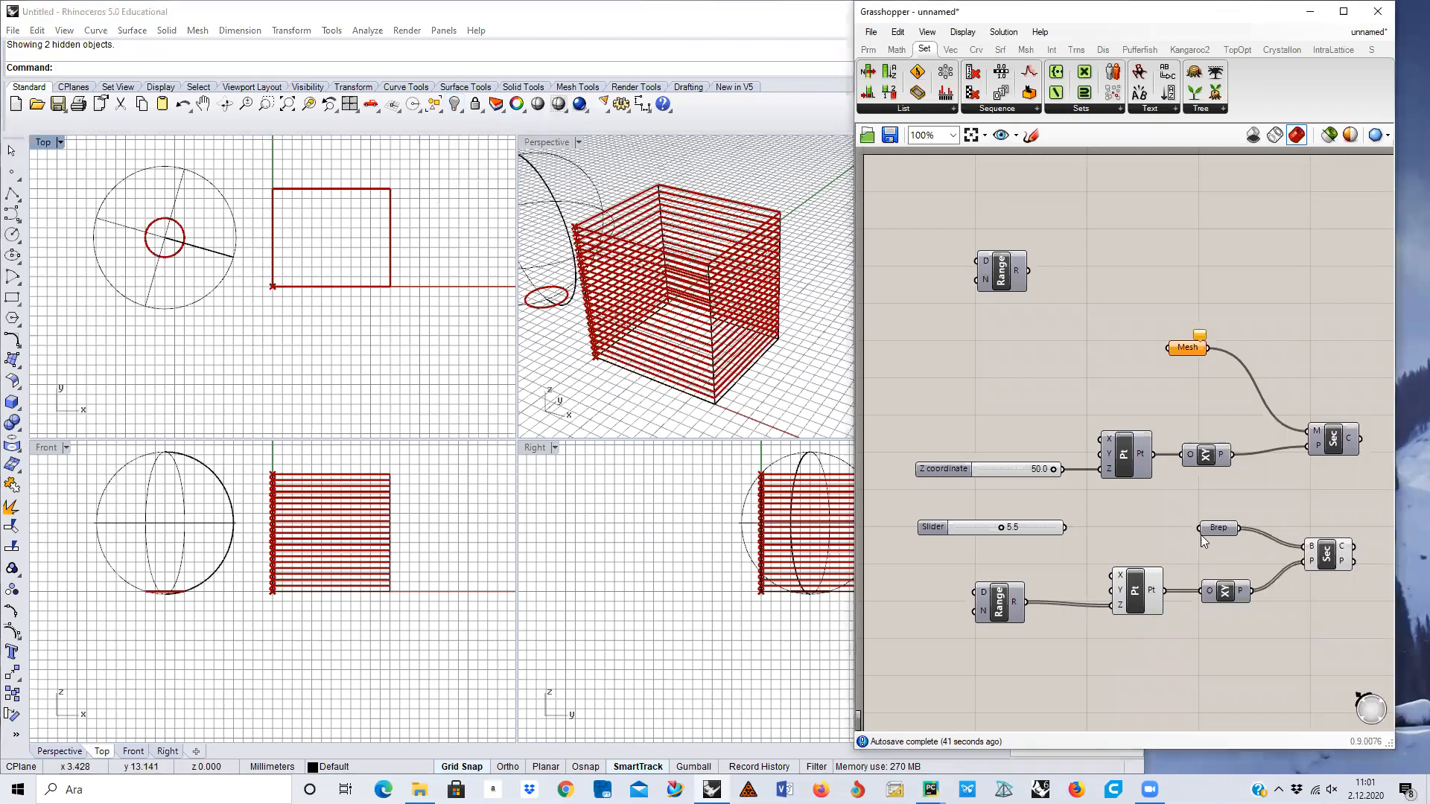
{"action": "right_click", "coordinate": [1220, 530]}
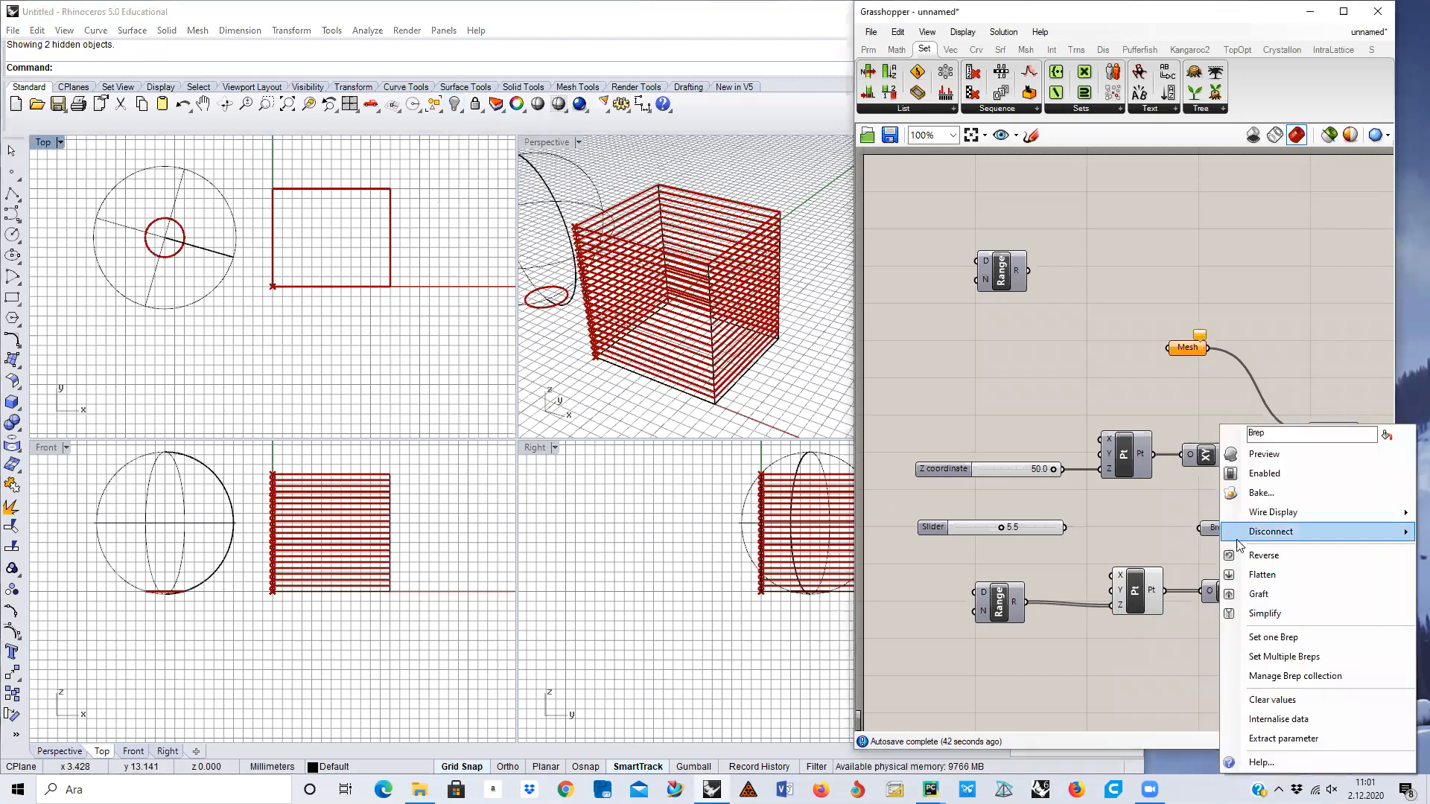
{"action": "left_click", "coordinate": [1300, 636]}
{"action": "left_click", "coordinate": [218, 281]}
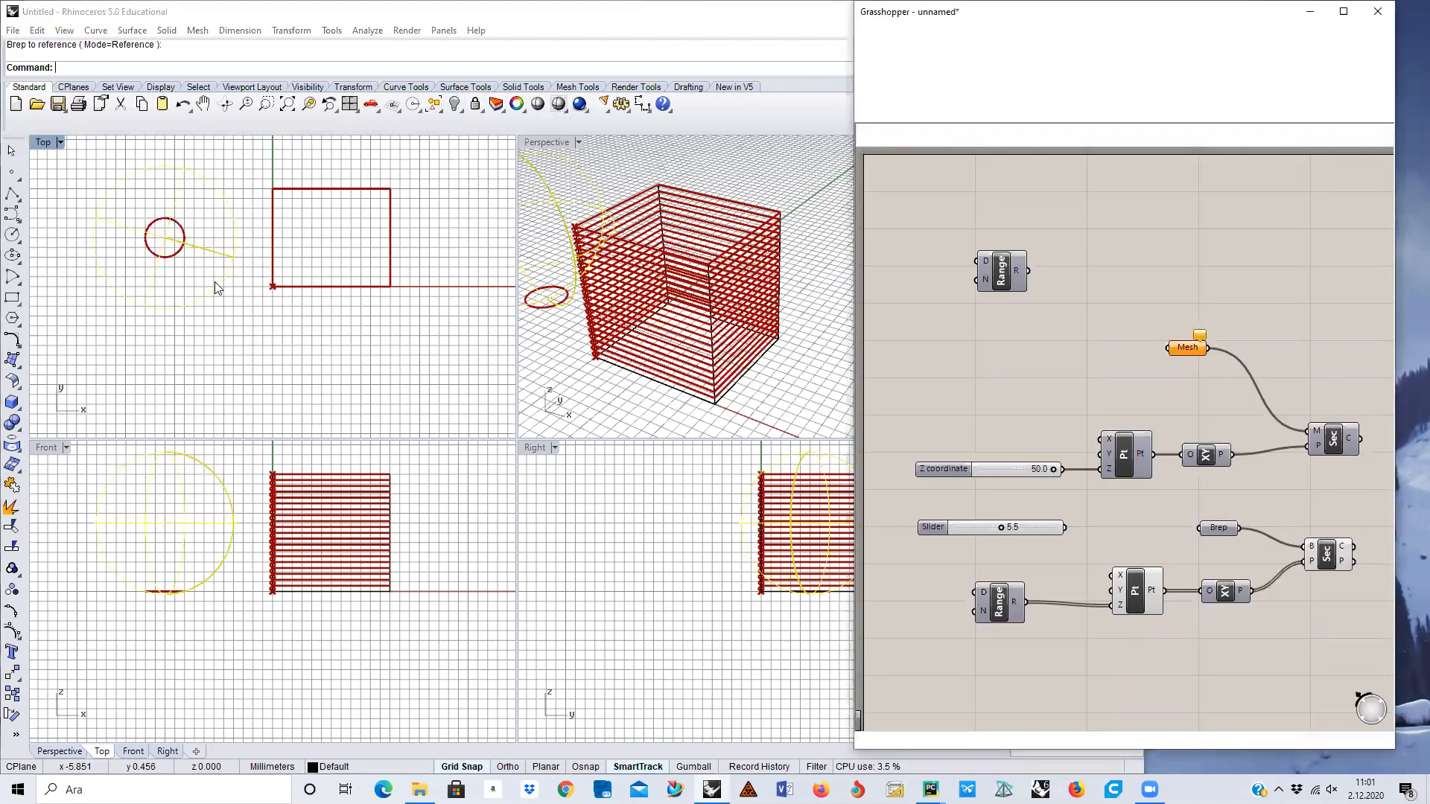
{"action": "left_click", "coordinate": [187, 583]}
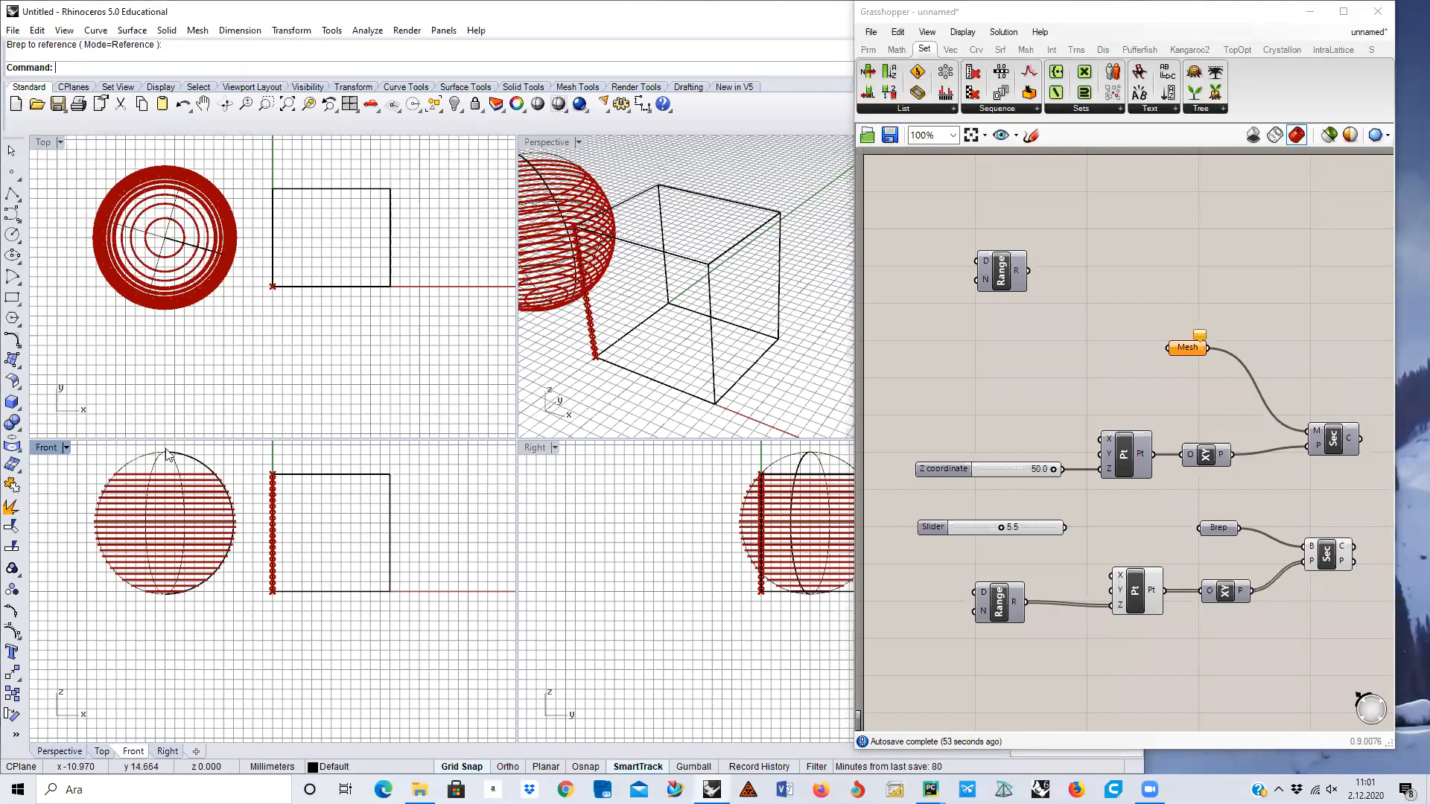
Set the domain of the Range component feeding the brep section to 0.0 To 15.0.
{"action": "right_click", "coordinate": [982, 593]}
{"action": "mouse_move", "coordinate": [1054, 665]}
{"action": "left_click_drag", "start_coordinate": [1212, 657], "coordinate": [1196, 654]}
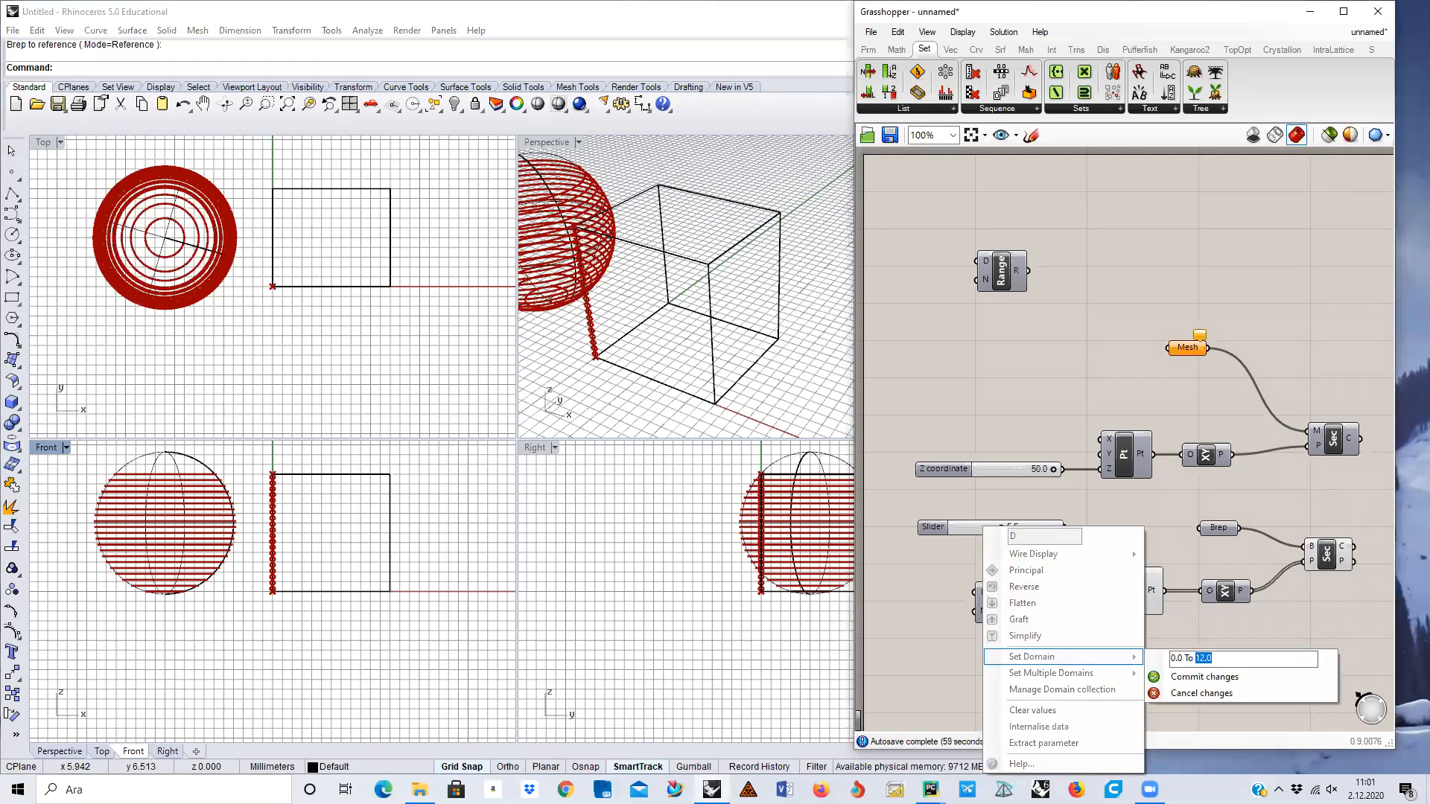
{"action": "left_click", "coordinate": [1204, 676]}
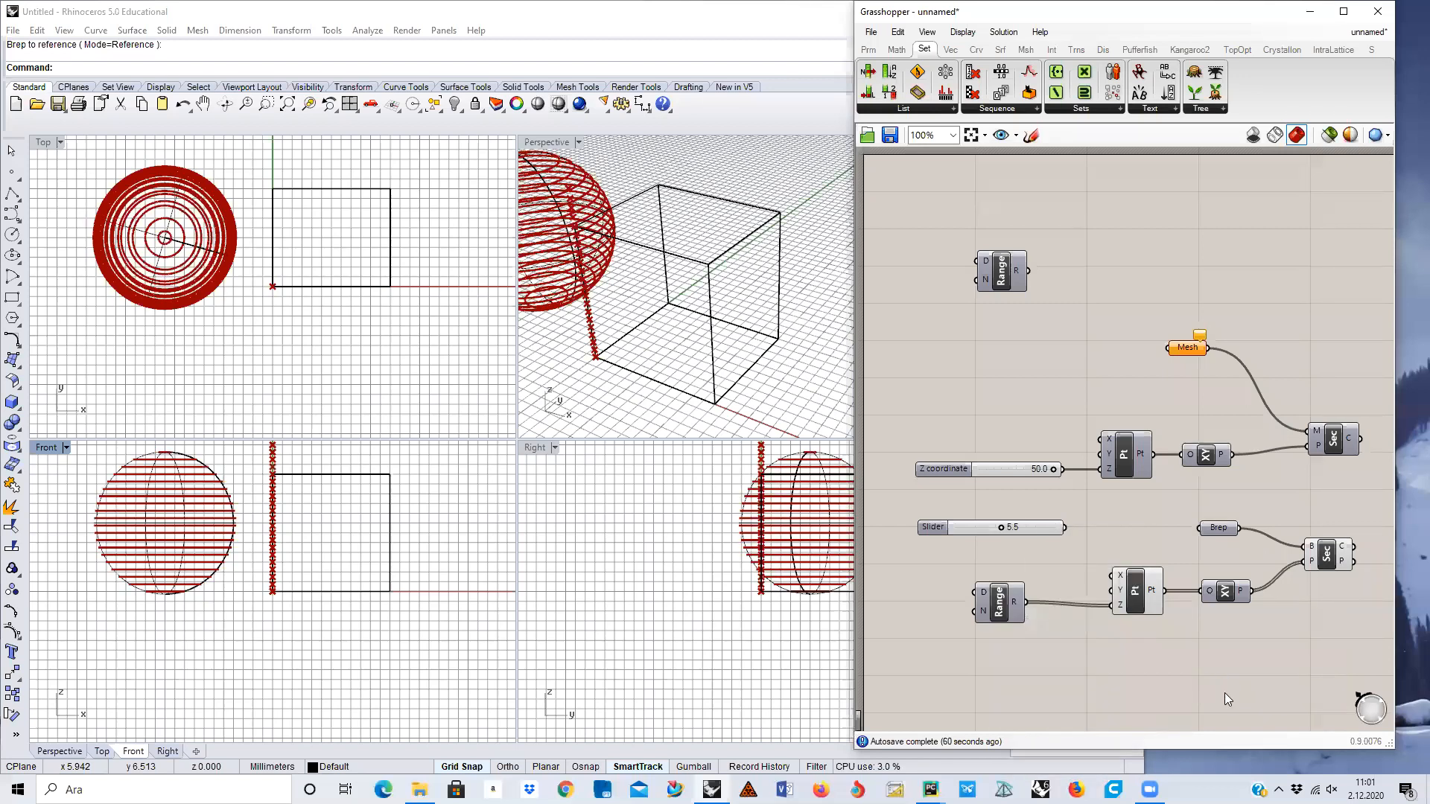
{"action": "left_click", "coordinate": [96, 574]}
{"action": "scroll", "coordinate": [93, 566], "scroll_direction": "up", "scroll_amount": 6}
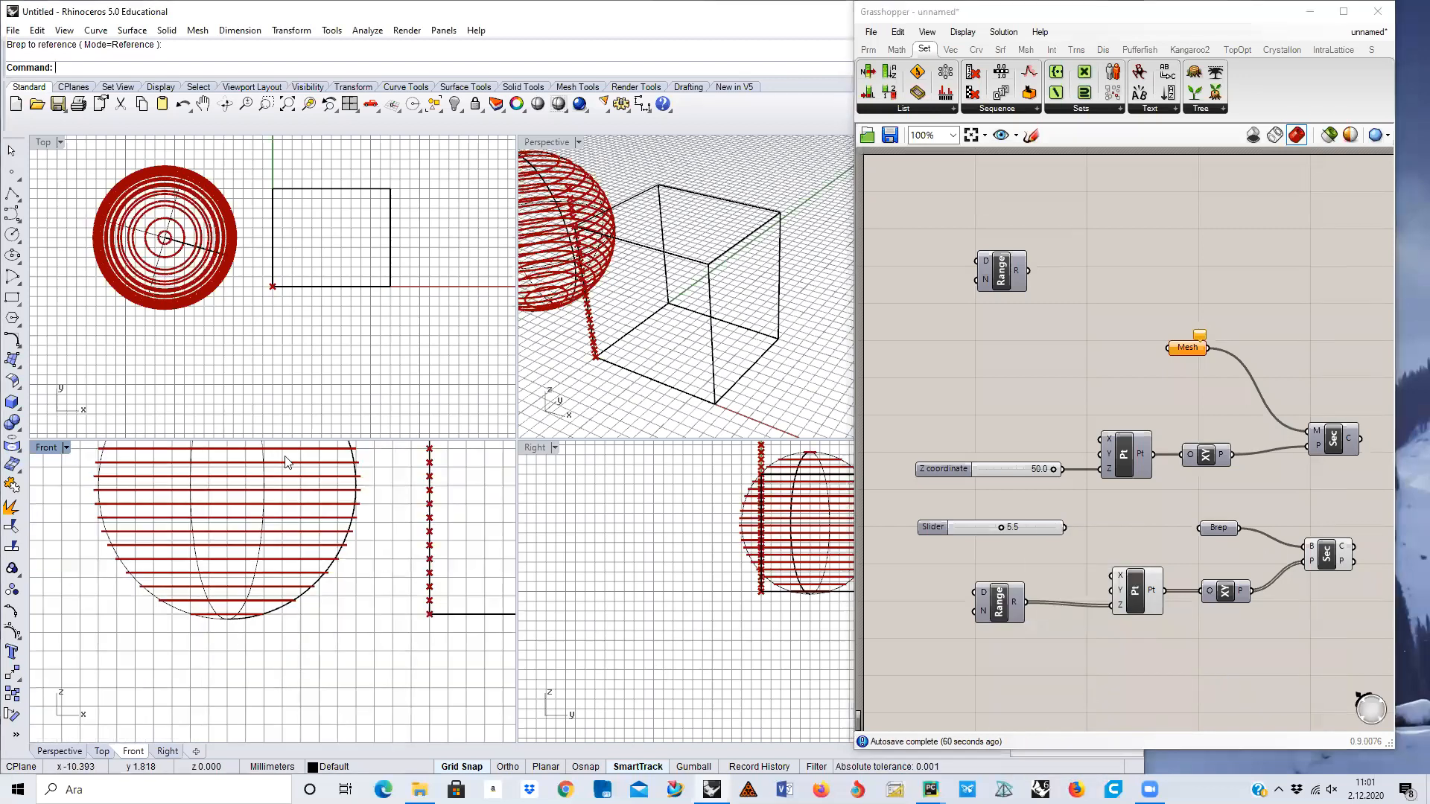
{"action": "left_click", "coordinate": [648, 360]}
{"action": "scroll", "coordinate": [615, 333], "scroll_direction": "down", "scroll_amount": 4}
{"action": "scroll", "coordinate": [588, 365], "scroll_direction": "up", "scroll_amount": 8}
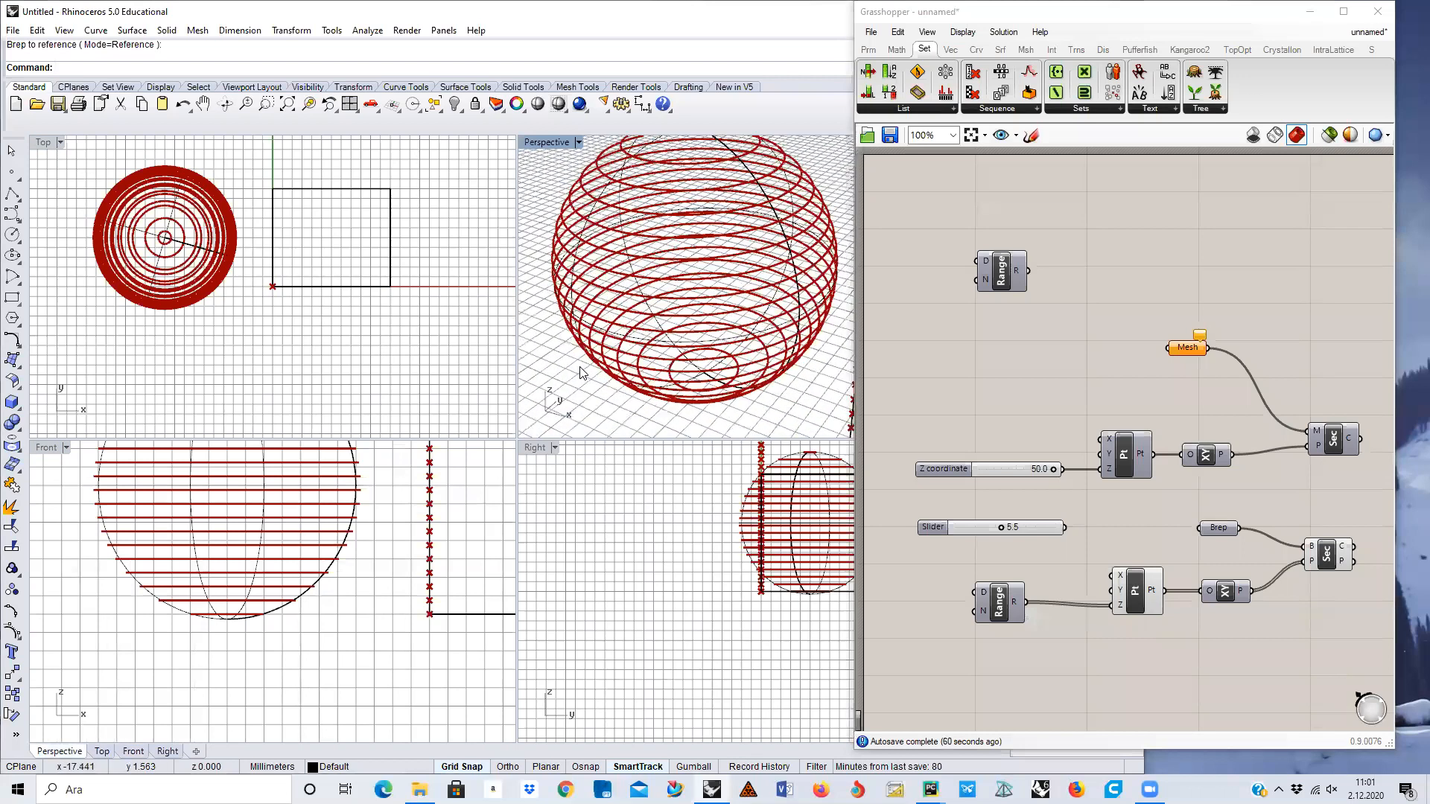
{"action": "scroll", "coordinate": [582, 372], "scroll_direction": "down", "scroll_amount": 8}
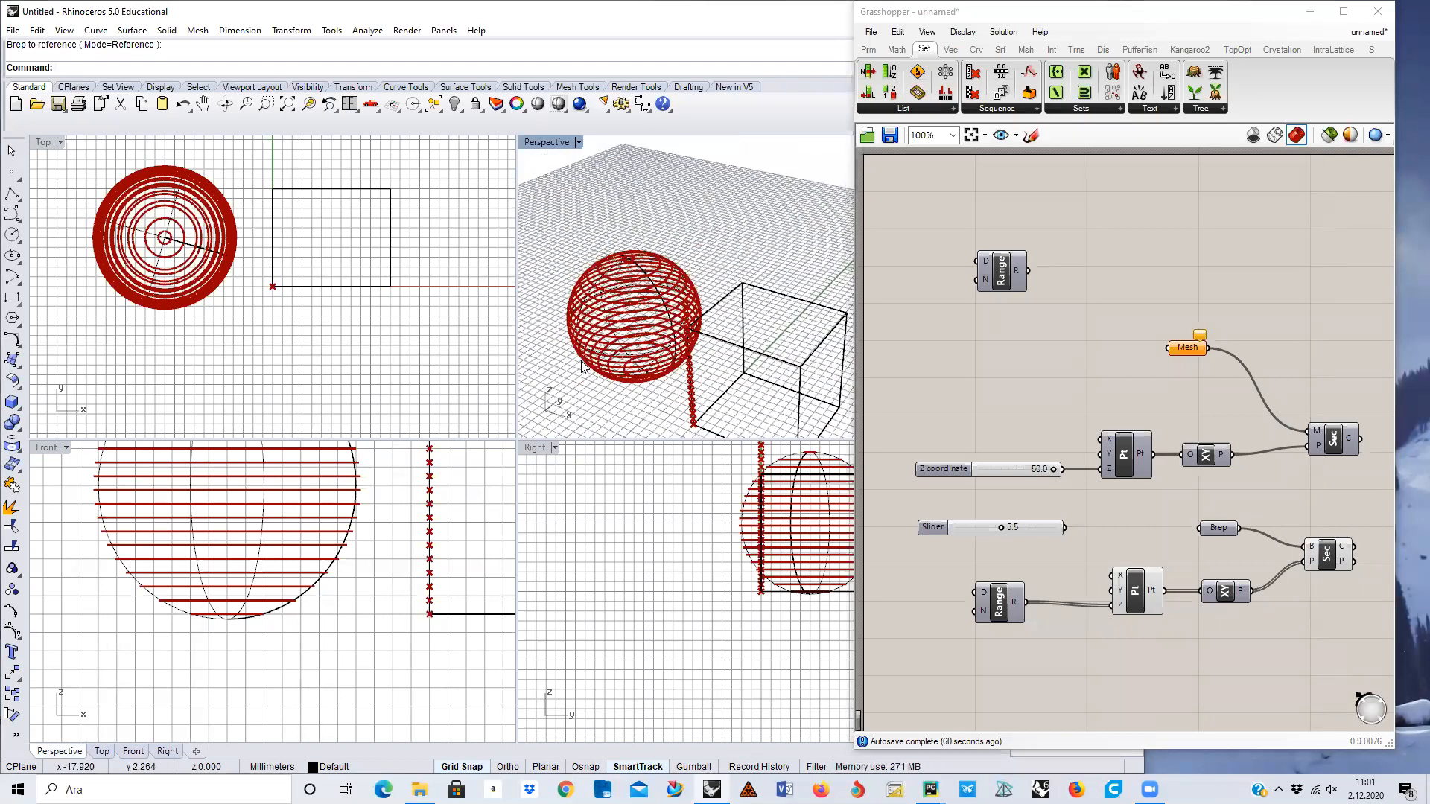
Draw a three-sided solid pyramid in front of the box, with its apex higher than the box.
{"action": "left_click", "coordinate": [290, 347]}
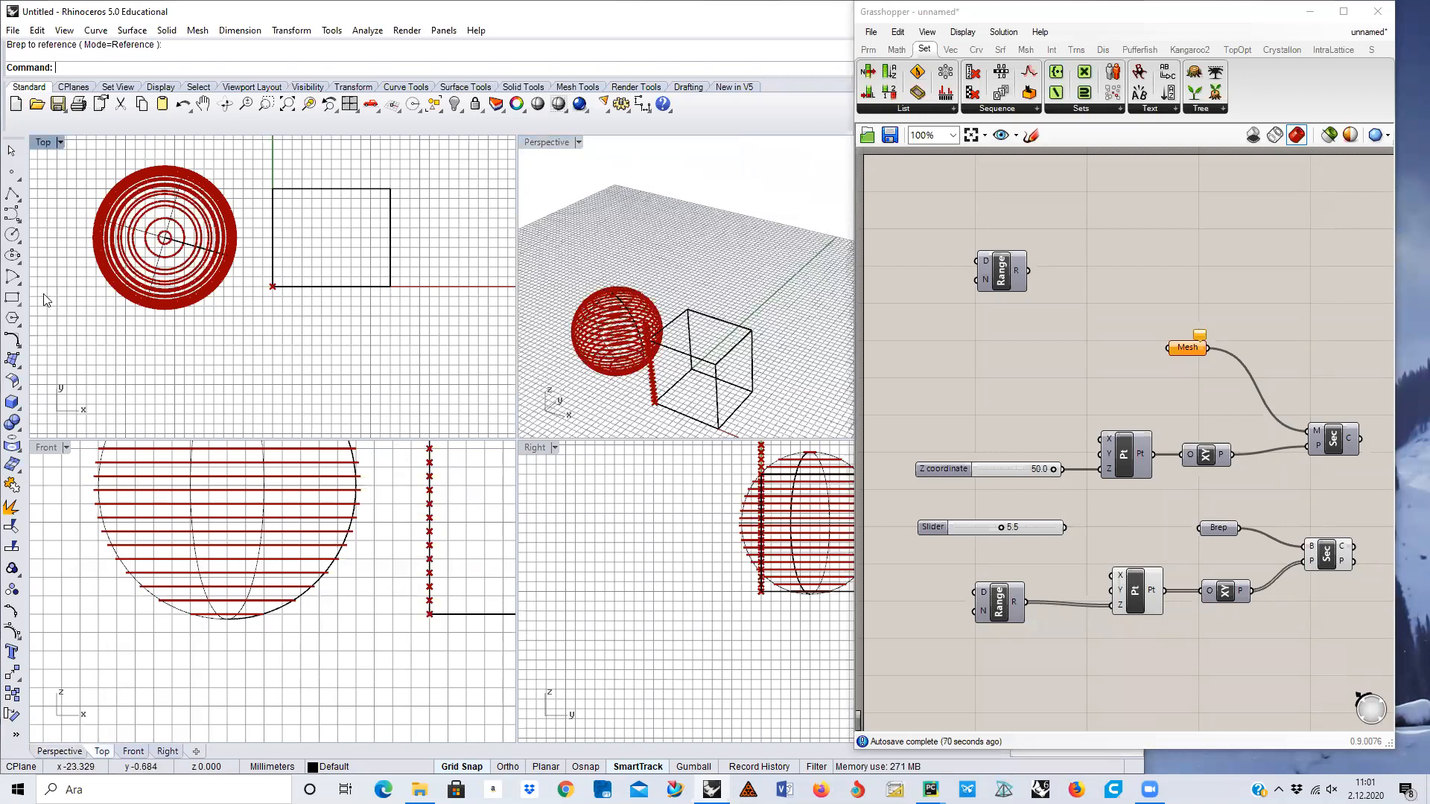
{"action": "left_click", "coordinate": [16, 407]}
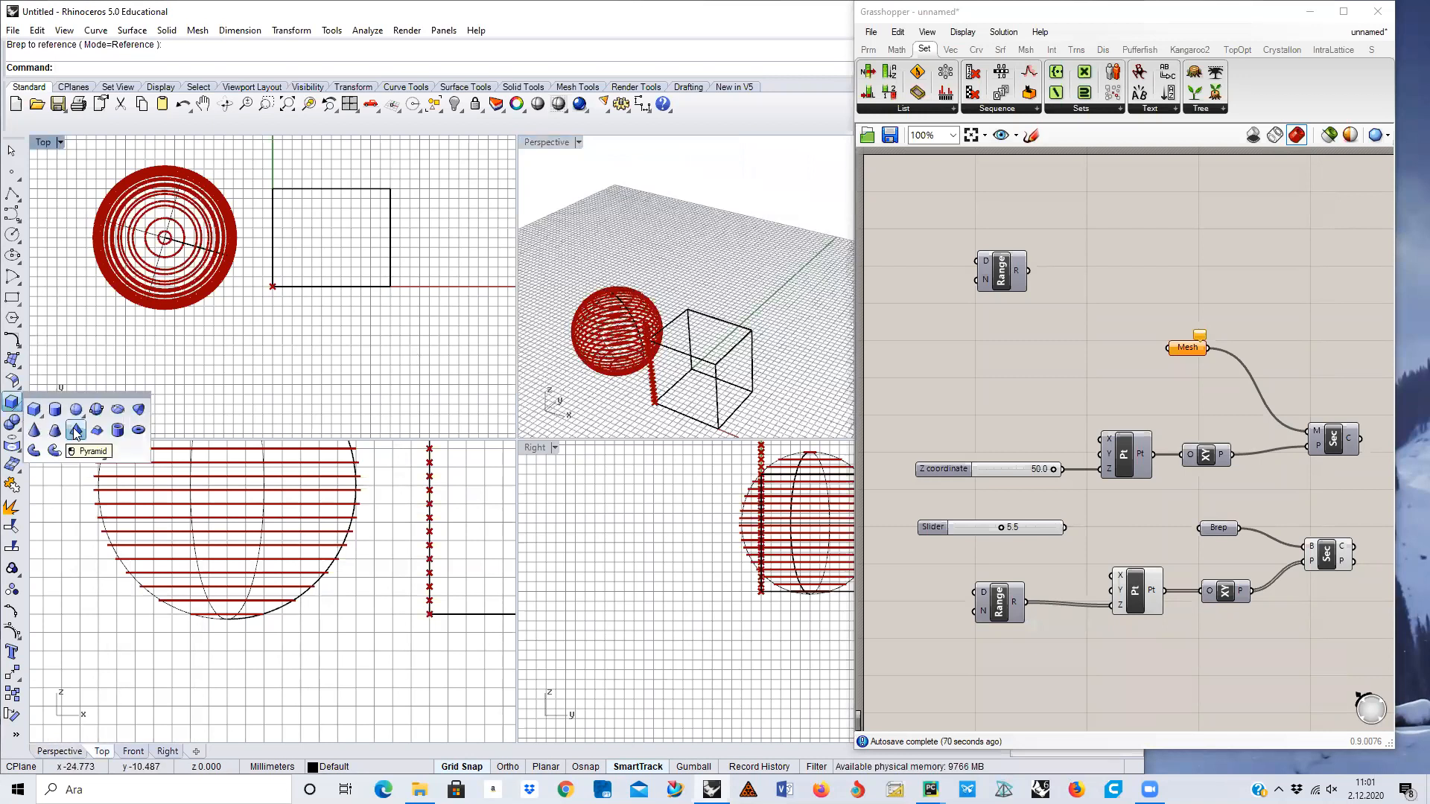
{"action": "left_click", "coordinate": [76, 430]}
{"action": "left_click", "coordinate": [350, 355]}
{"action": "left_click", "coordinate": [438, 316]}
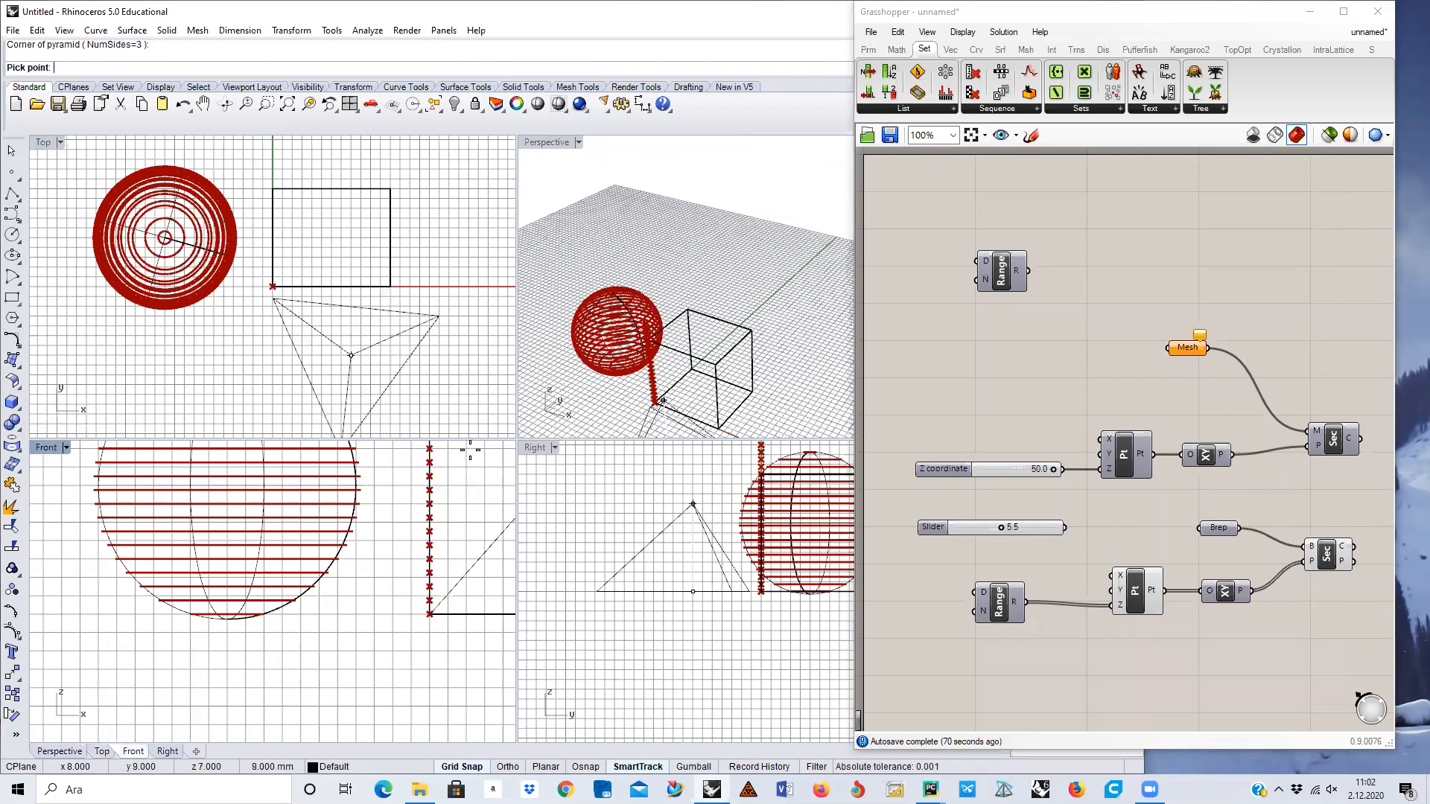
{"action": "scroll", "coordinate": [452, 486], "scroll_direction": "down", "scroll_amount": 10}
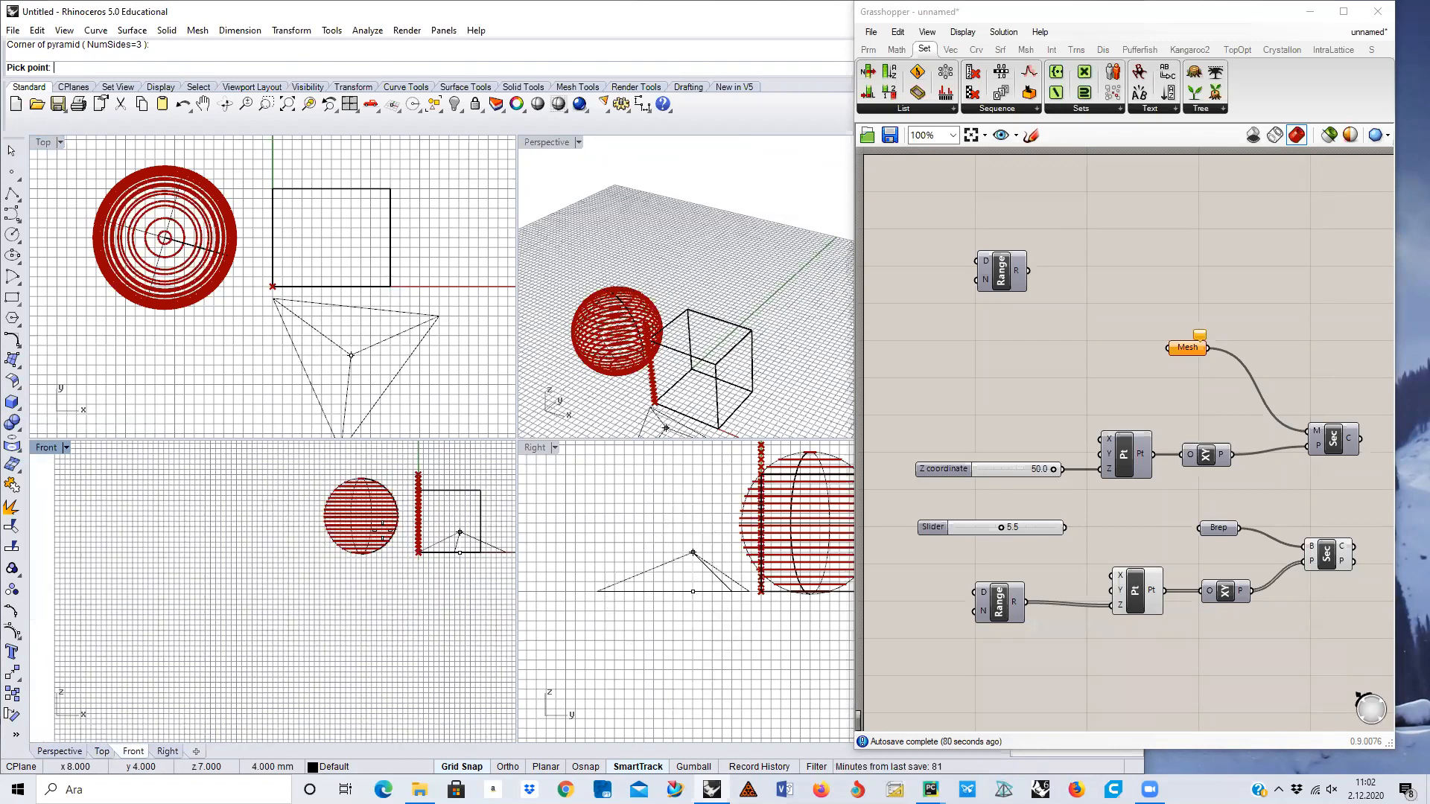
{"action": "left_click", "coordinate": [452, 485]}
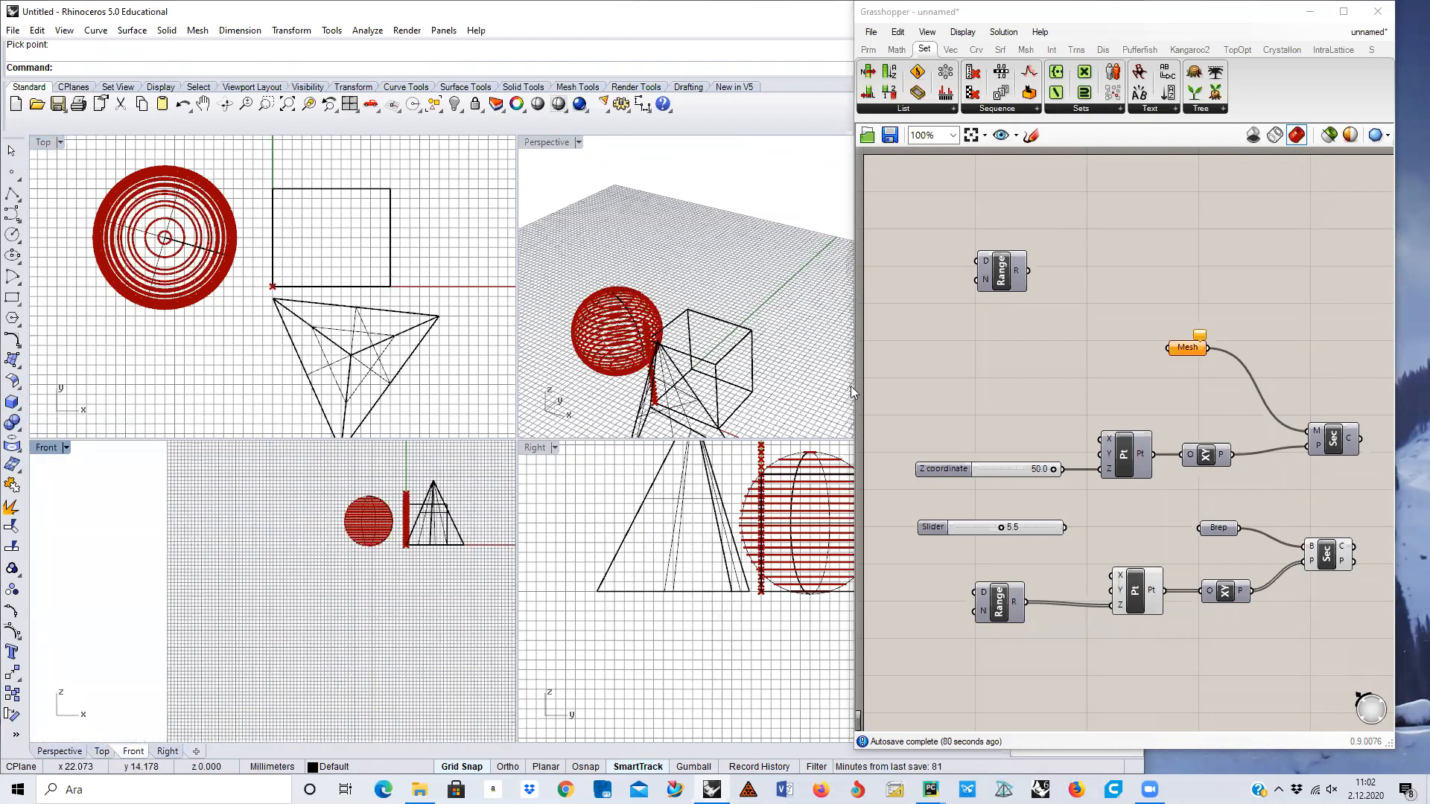
Maximize the Perspective viewport and reference the pyramid as the Brep parameter's single geometry.
{"action": "left_click", "coordinate": [824, 379]}
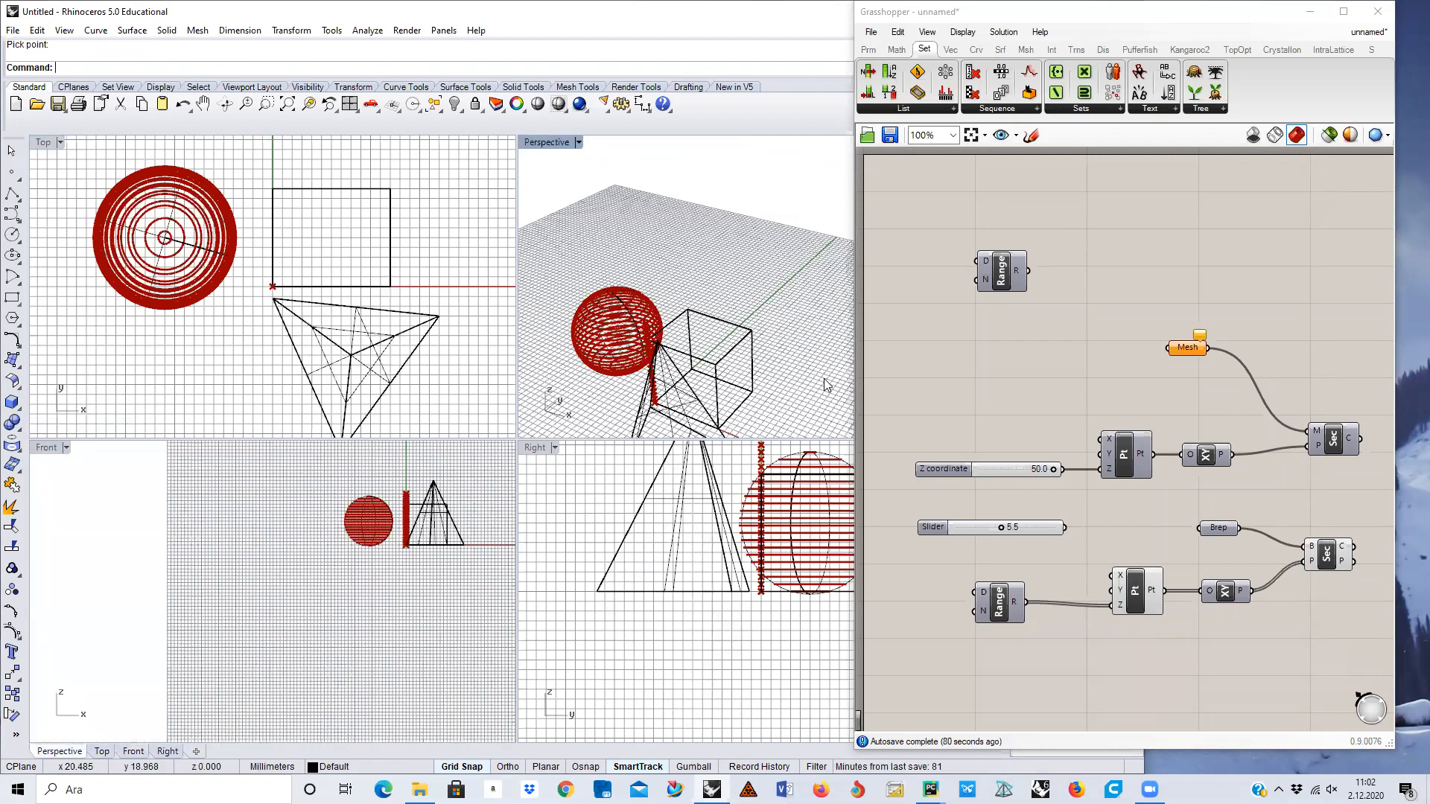
{"action": "double_click", "coordinate": [550, 141]}
{"action": "scroll", "coordinate": [371, 567], "scroll_direction": "down", "scroll_amount": 7}
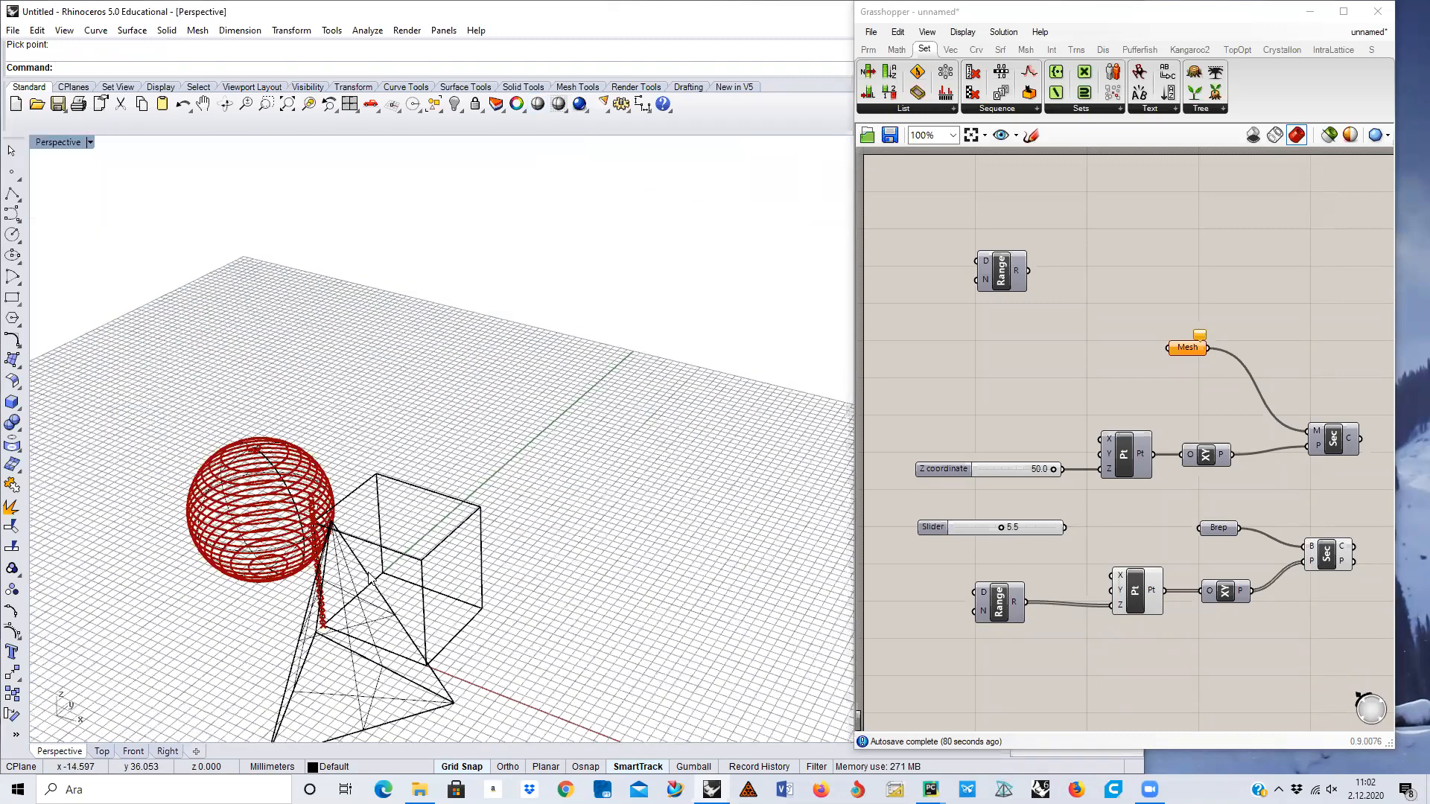
{"action": "scroll", "coordinate": [309, 490], "scroll_direction": "up", "scroll_amount": 6}
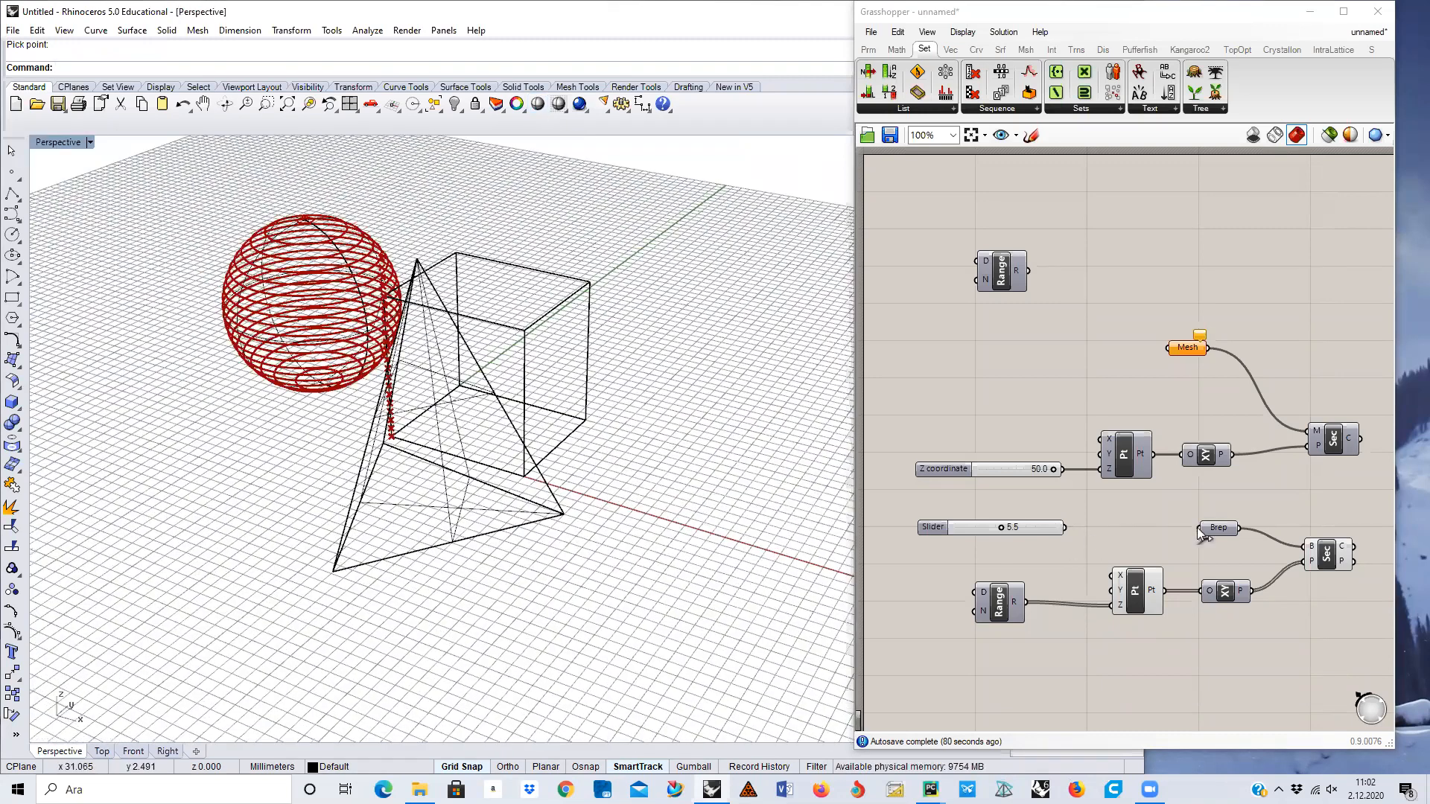
{"action": "right_click", "coordinate": [1214, 528]}
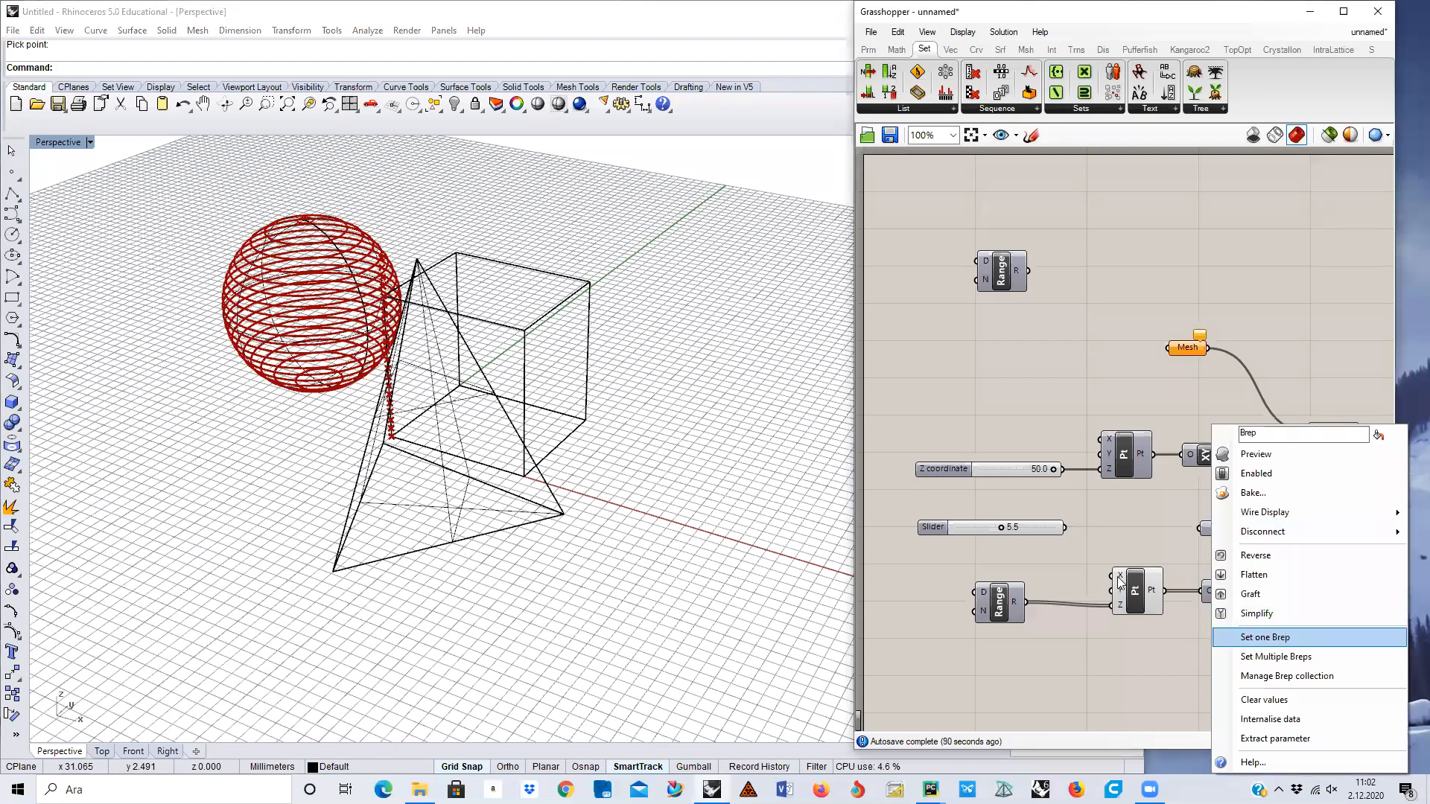
{"action": "left_click", "coordinate": [1285, 633]}
{"action": "left_click", "coordinate": [350, 512]}
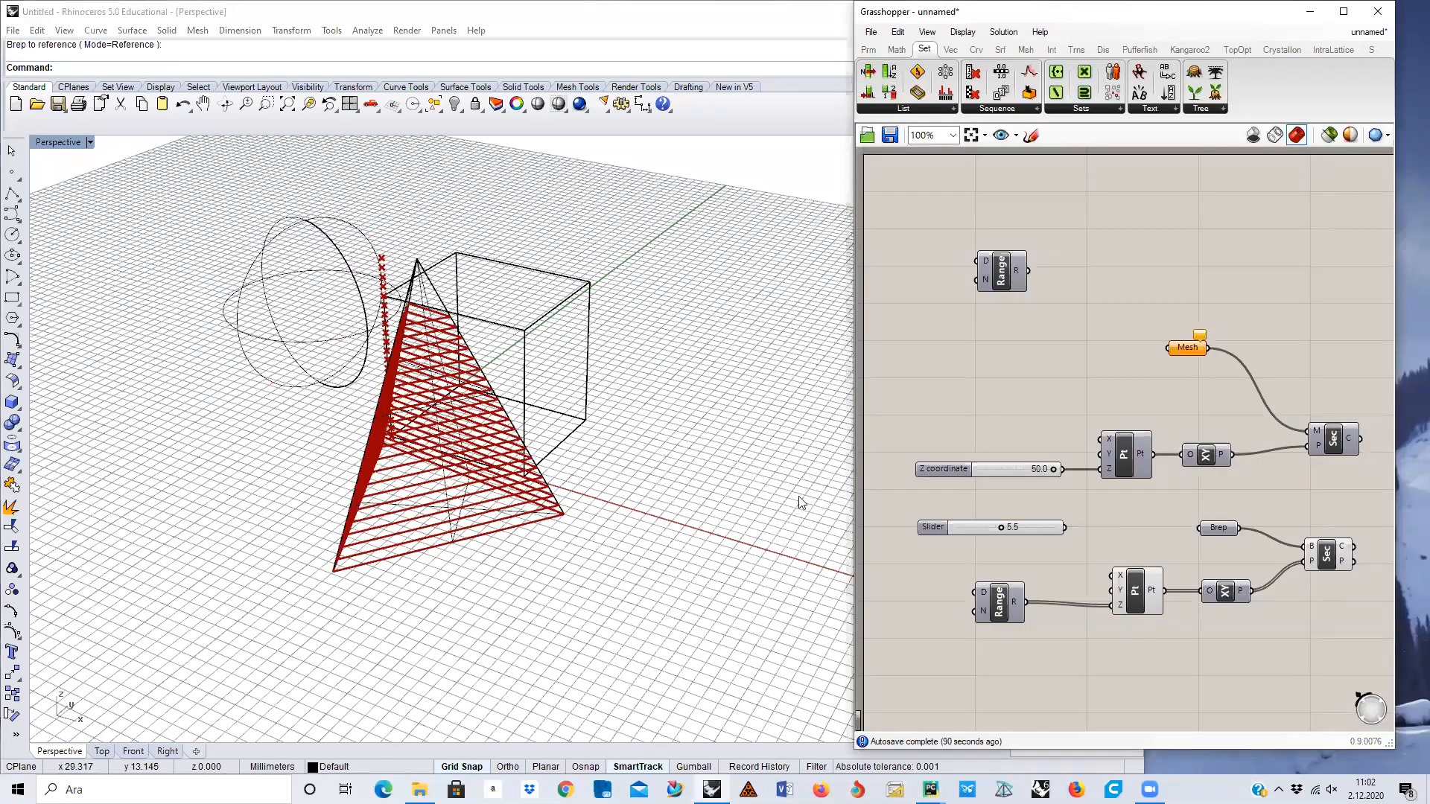
Set the upper limit of the domain of the Range component feeding the brep section to 20, starting from 0.0.
{"action": "right_click", "coordinate": [985, 590]}
{"action": "mouse_move", "coordinate": [1064, 656]}
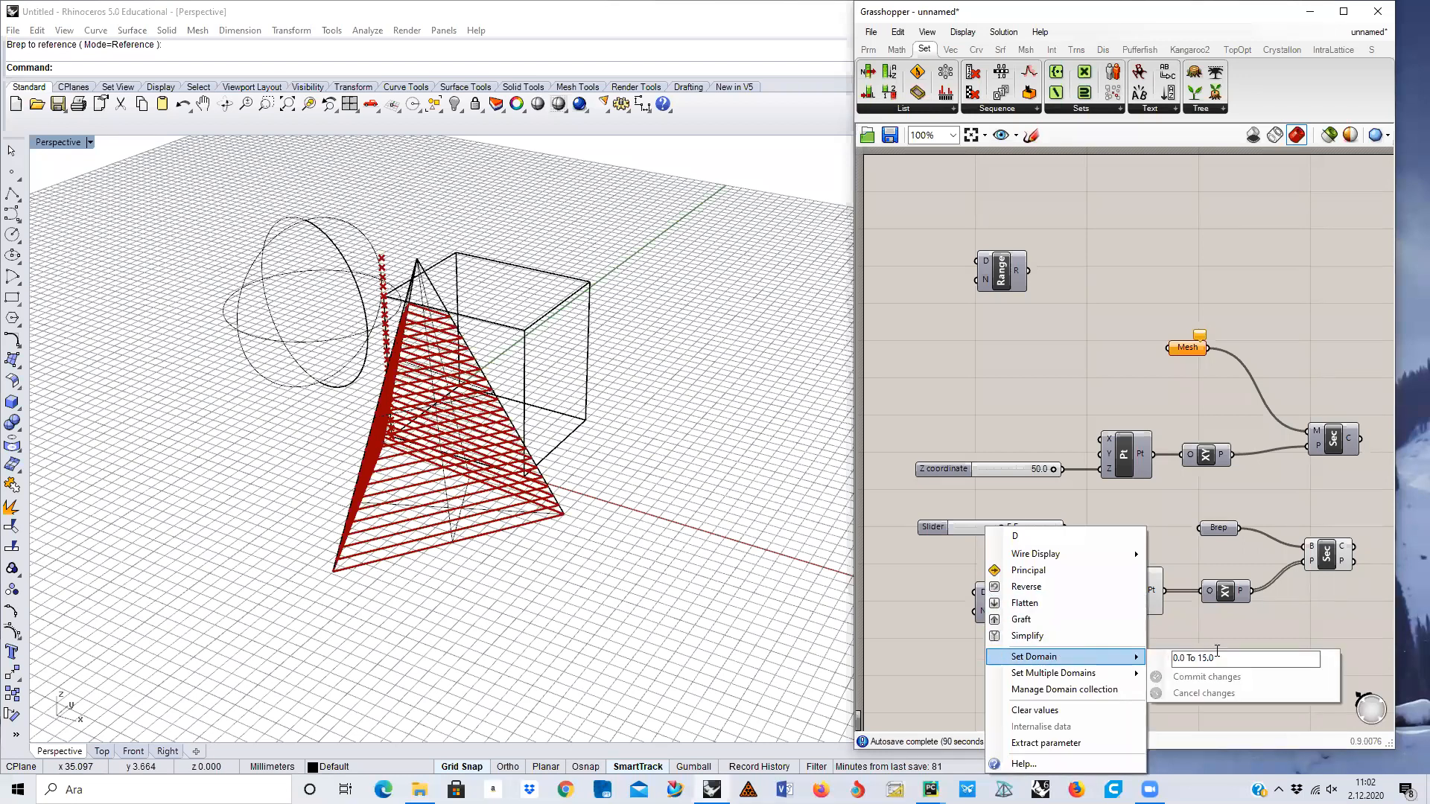
{"action": "left_click_drag", "start_coordinate": [1217, 650], "coordinate": [1194, 653]}
{"action": "type", "text": "20"}
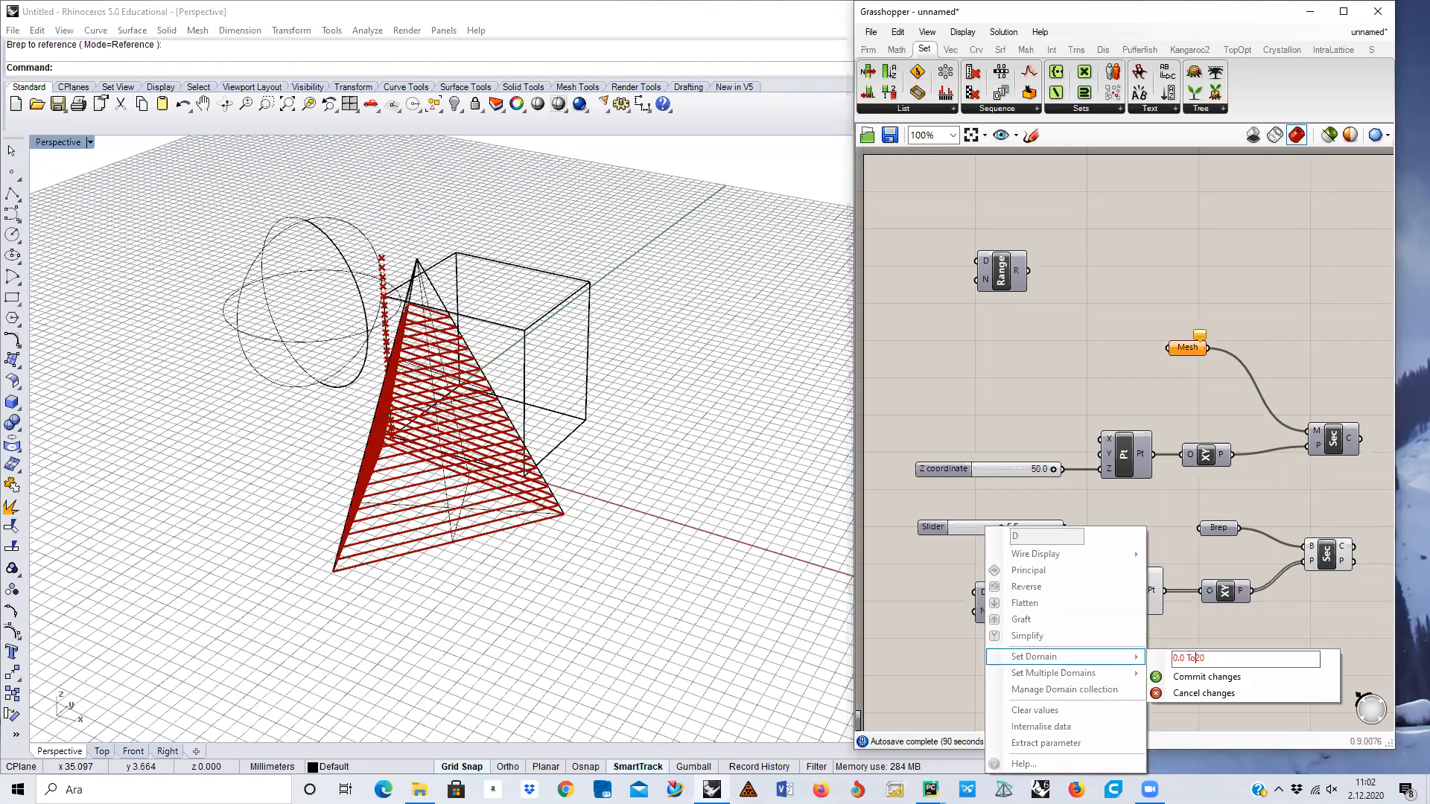
{"action": "left_click", "coordinate": [1231, 675]}
Examine the pyramid's section curves from several angles and check the brep Sec component's error and the Range output.
{"action": "left_click", "coordinate": [409, 583]}
{"action": "right_click_drag", "start_coordinate": [431, 488], "coordinate": [310, 464]}
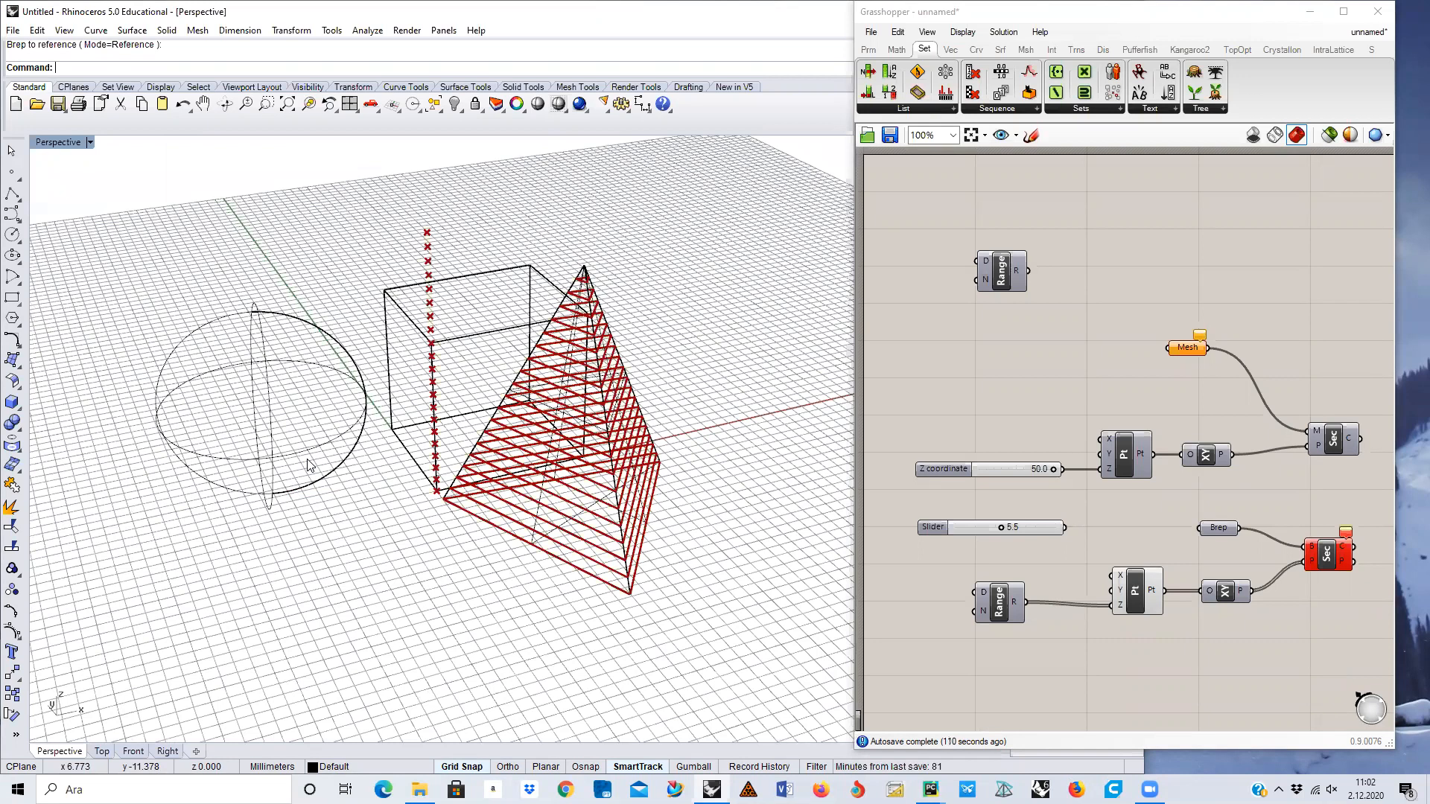
{"action": "right_click_drag", "start_coordinate": [307, 464], "coordinate": [688, 489]}
{"action": "right_click_drag", "start_coordinate": [685, 483], "coordinate": [685, 489]}
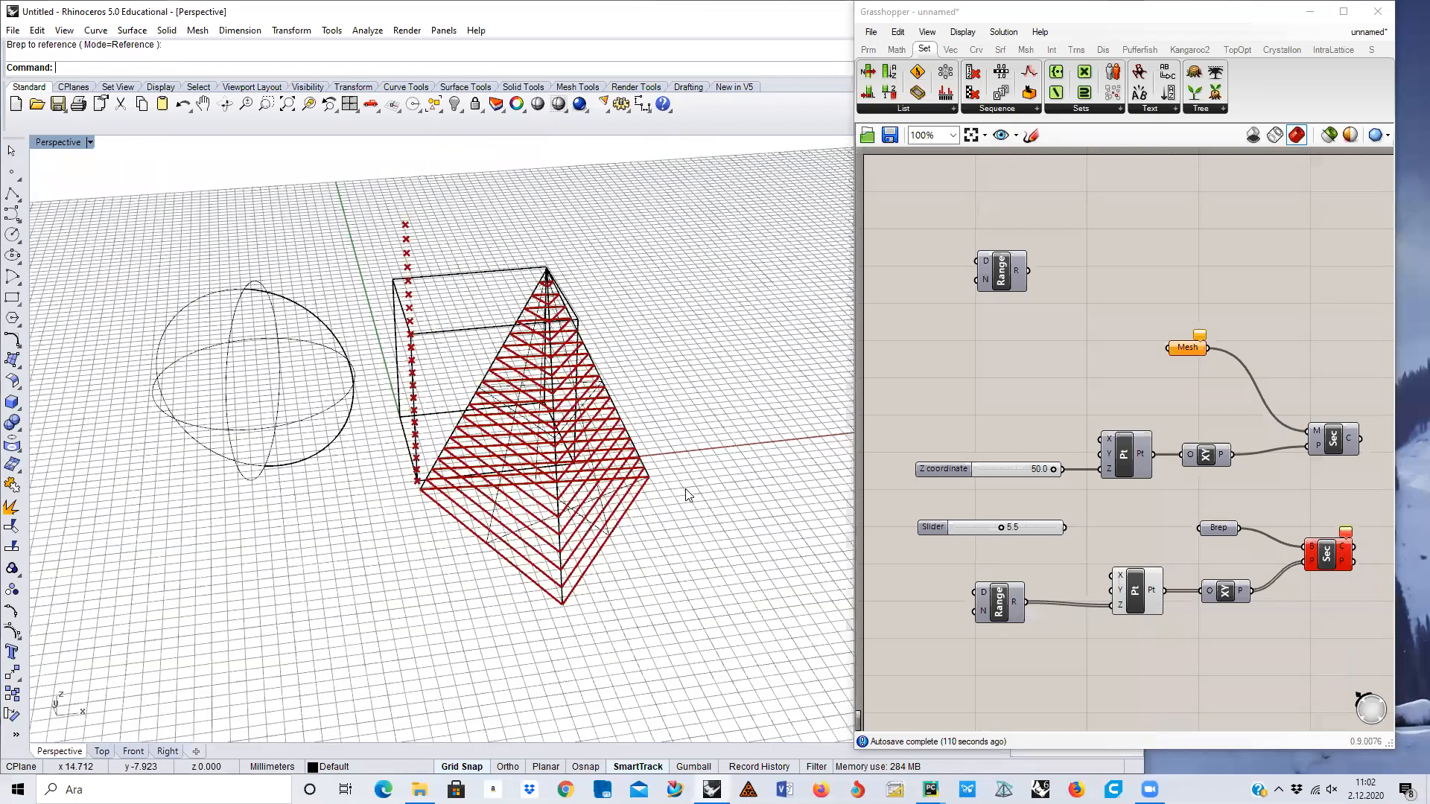
{"action": "scroll", "coordinate": [686, 493], "scroll_direction": "down", "scroll_amount": 2}
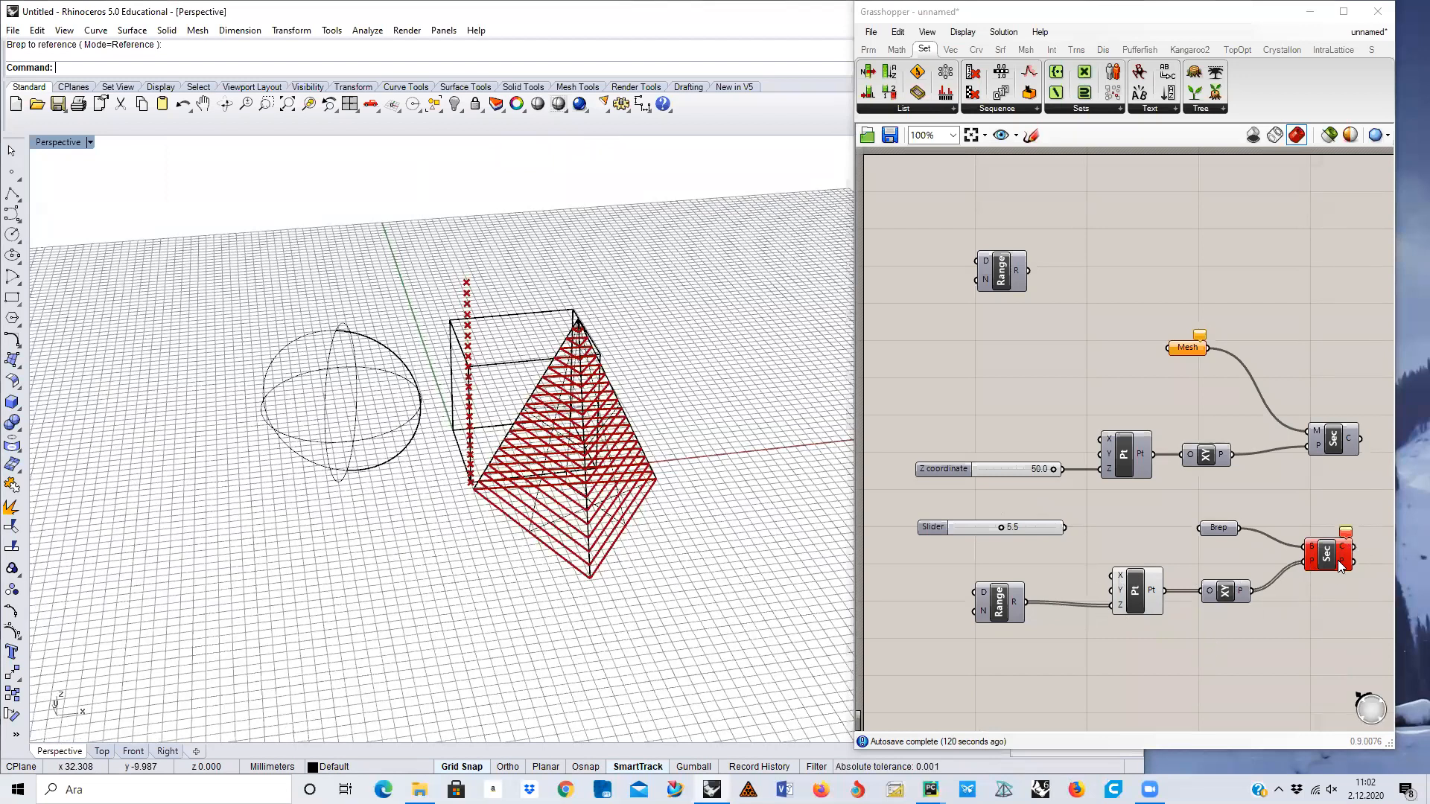
{"action": "mouse_move", "coordinate": [1345, 535]}
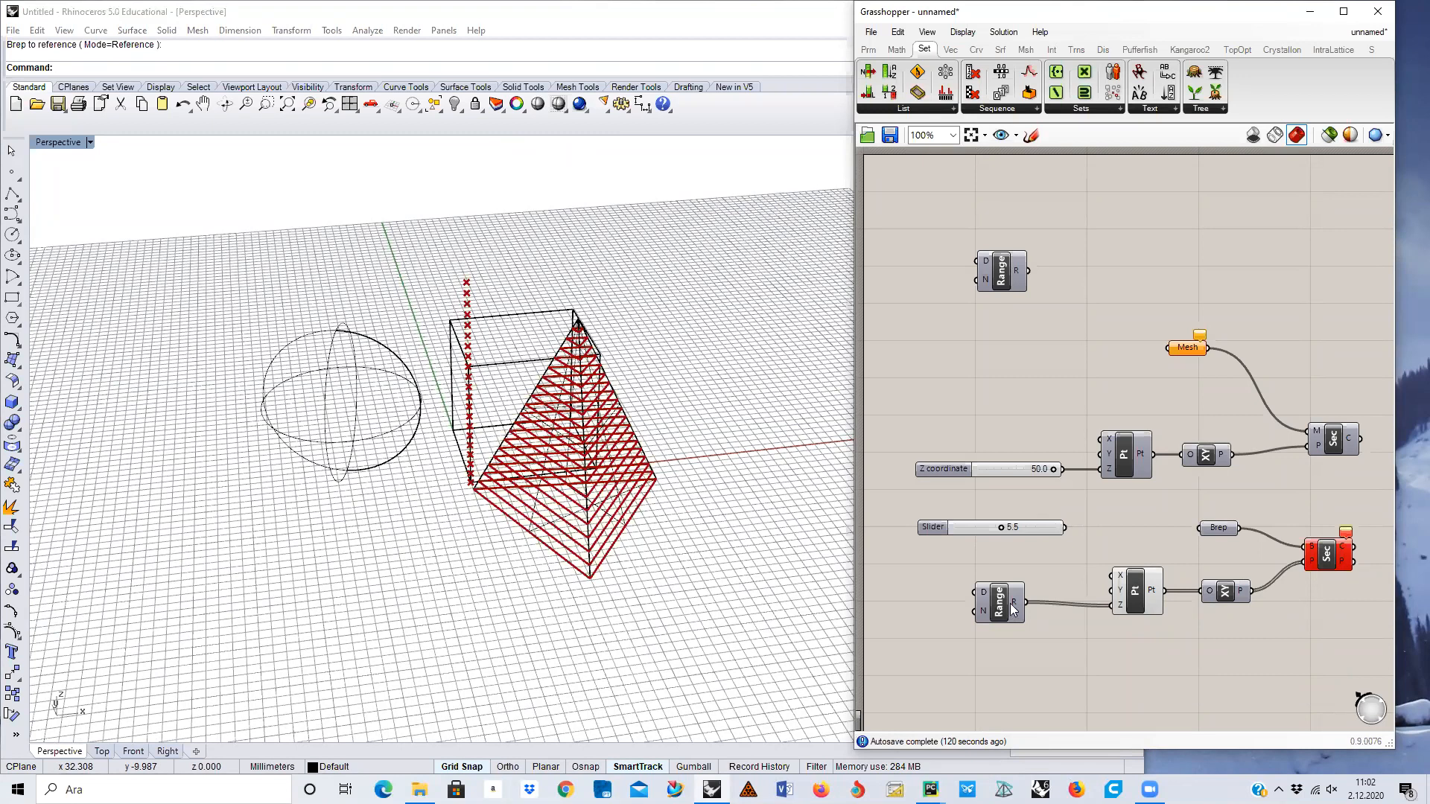
{"action": "mouse_move", "coordinate": [1014, 606]}
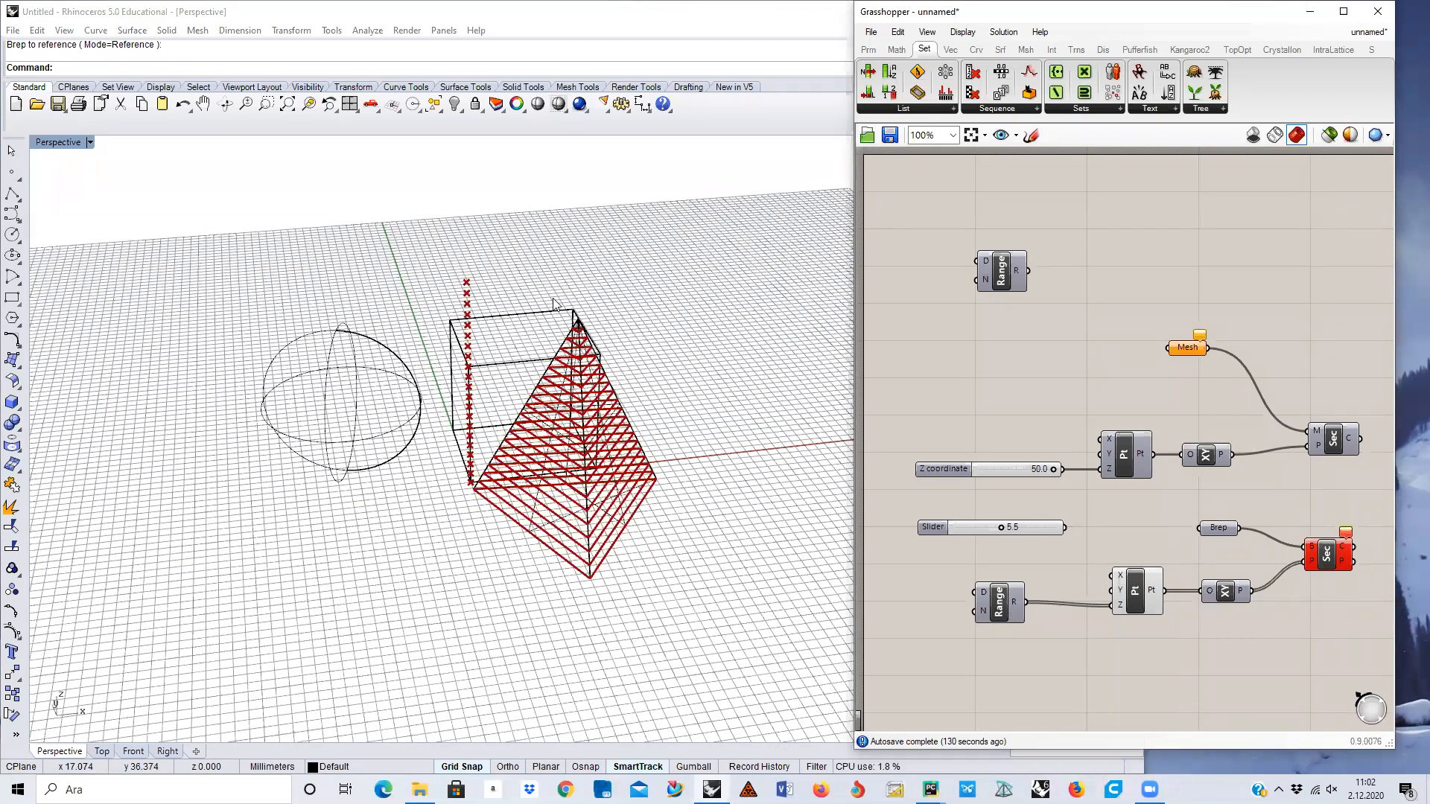
{"action": "left_click", "coordinate": [654, 522]}
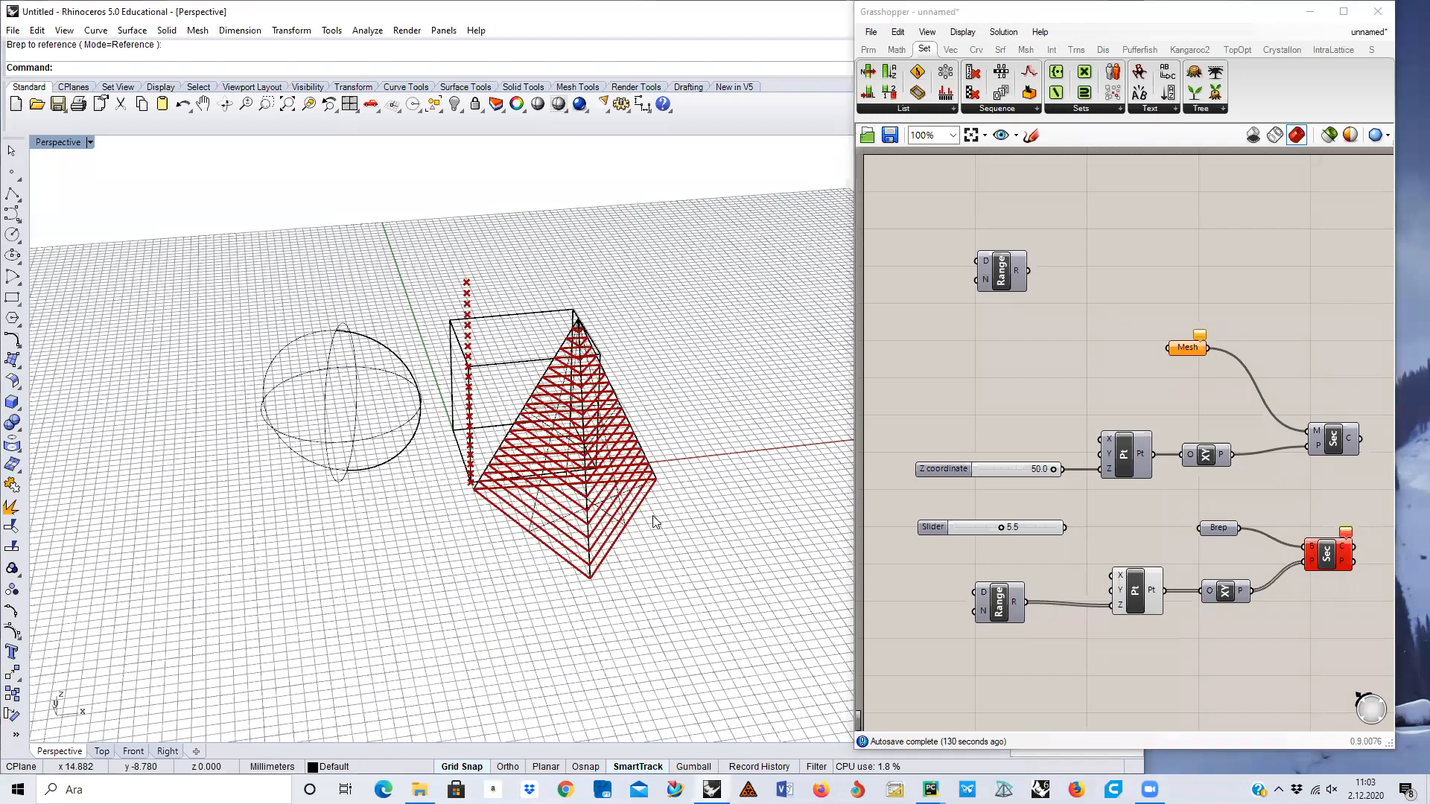
{"action": "left_click", "coordinate": [1245, 617]}
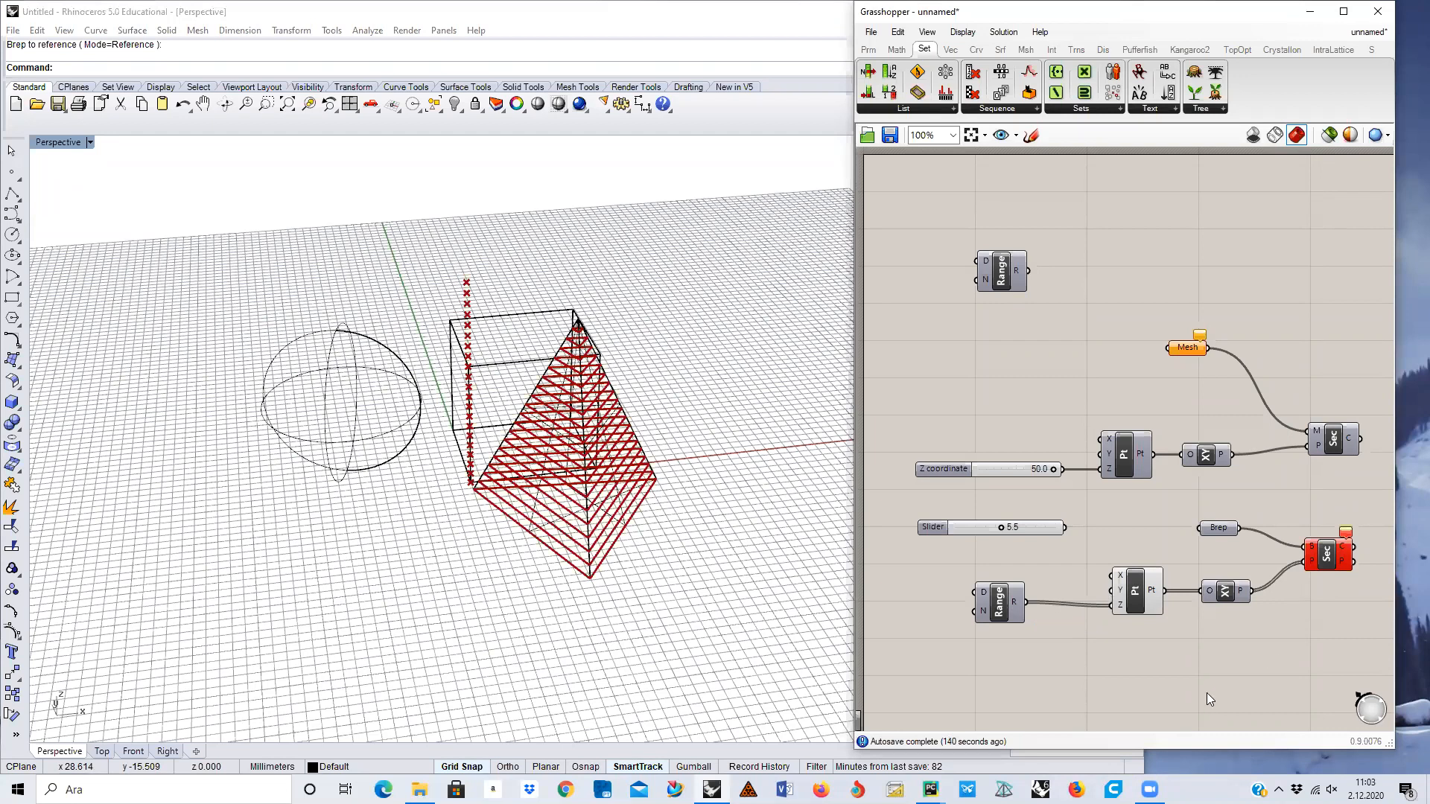
{"action": "left_click", "coordinate": [1188, 354]}
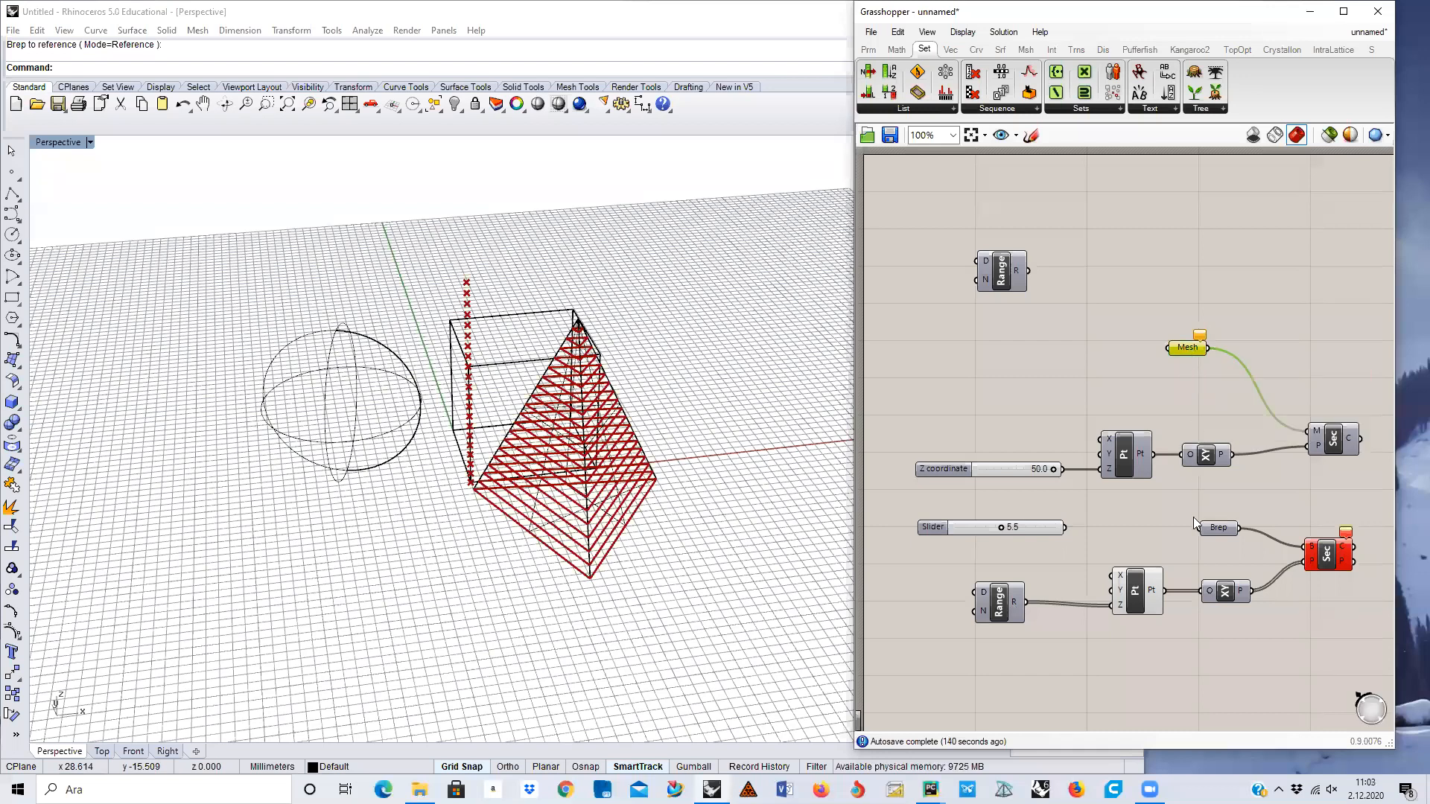
{"action": "left_click", "coordinate": [1232, 644]}
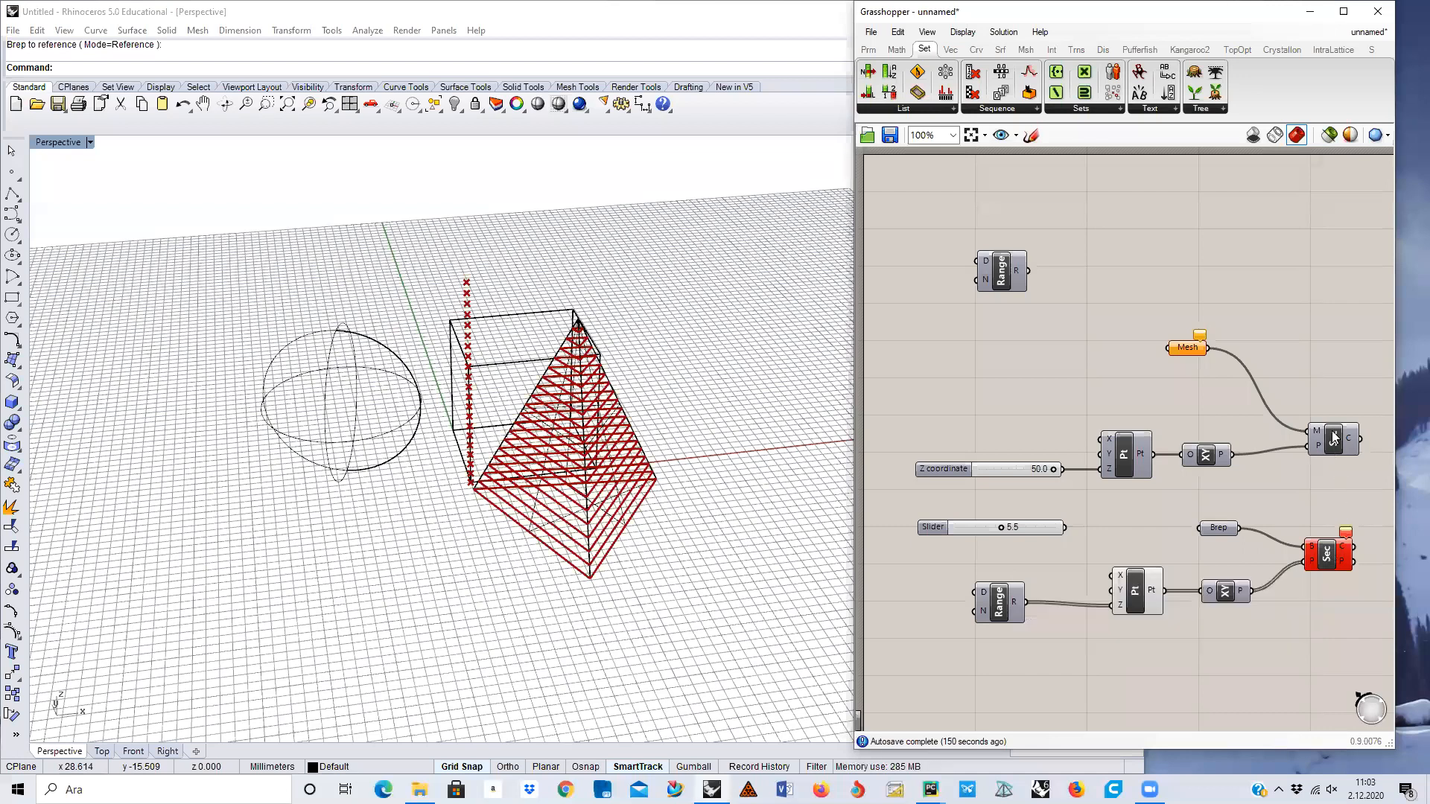
{"action": "mouse_move", "coordinate": [1333, 438]}
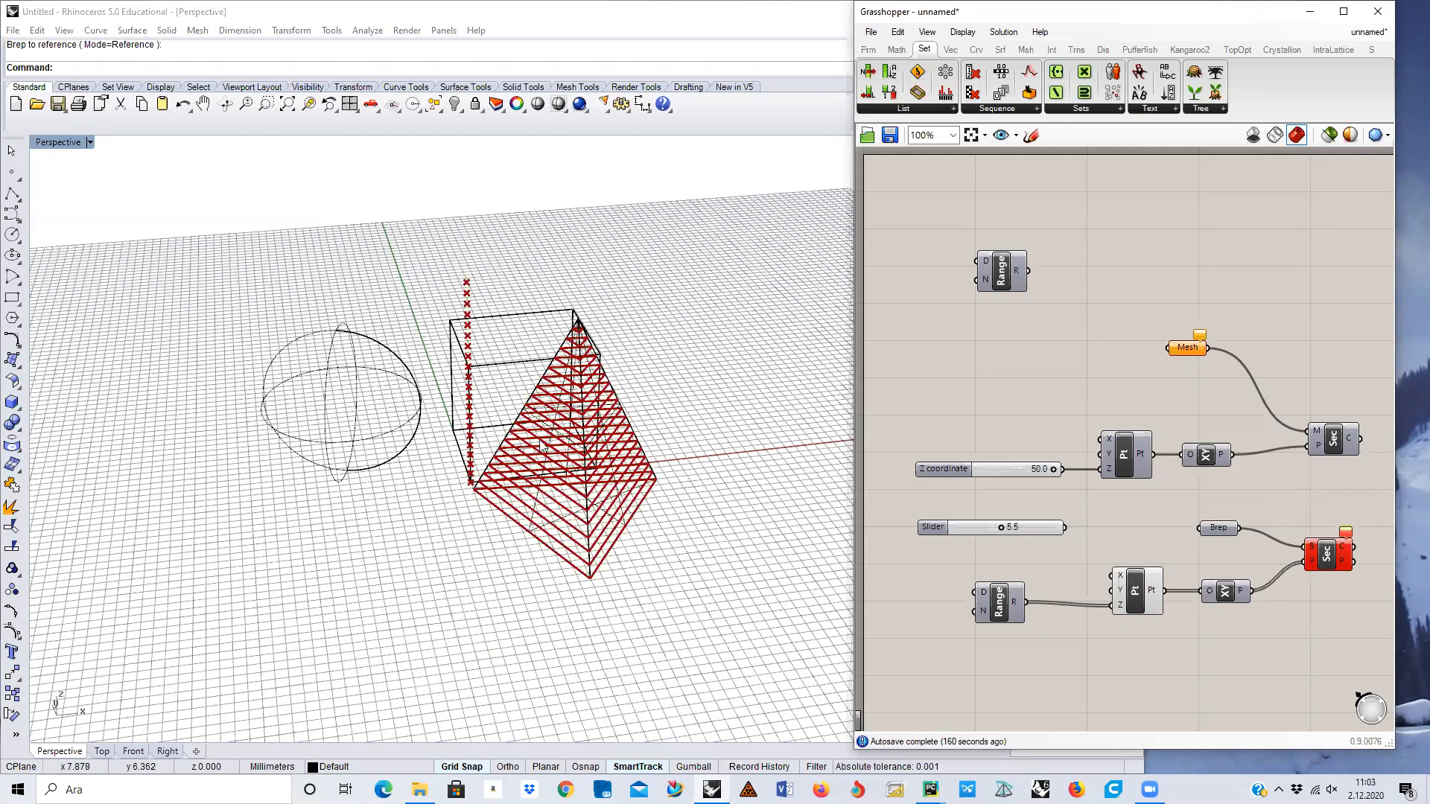
{"action": "left_click", "coordinate": [411, 548]}
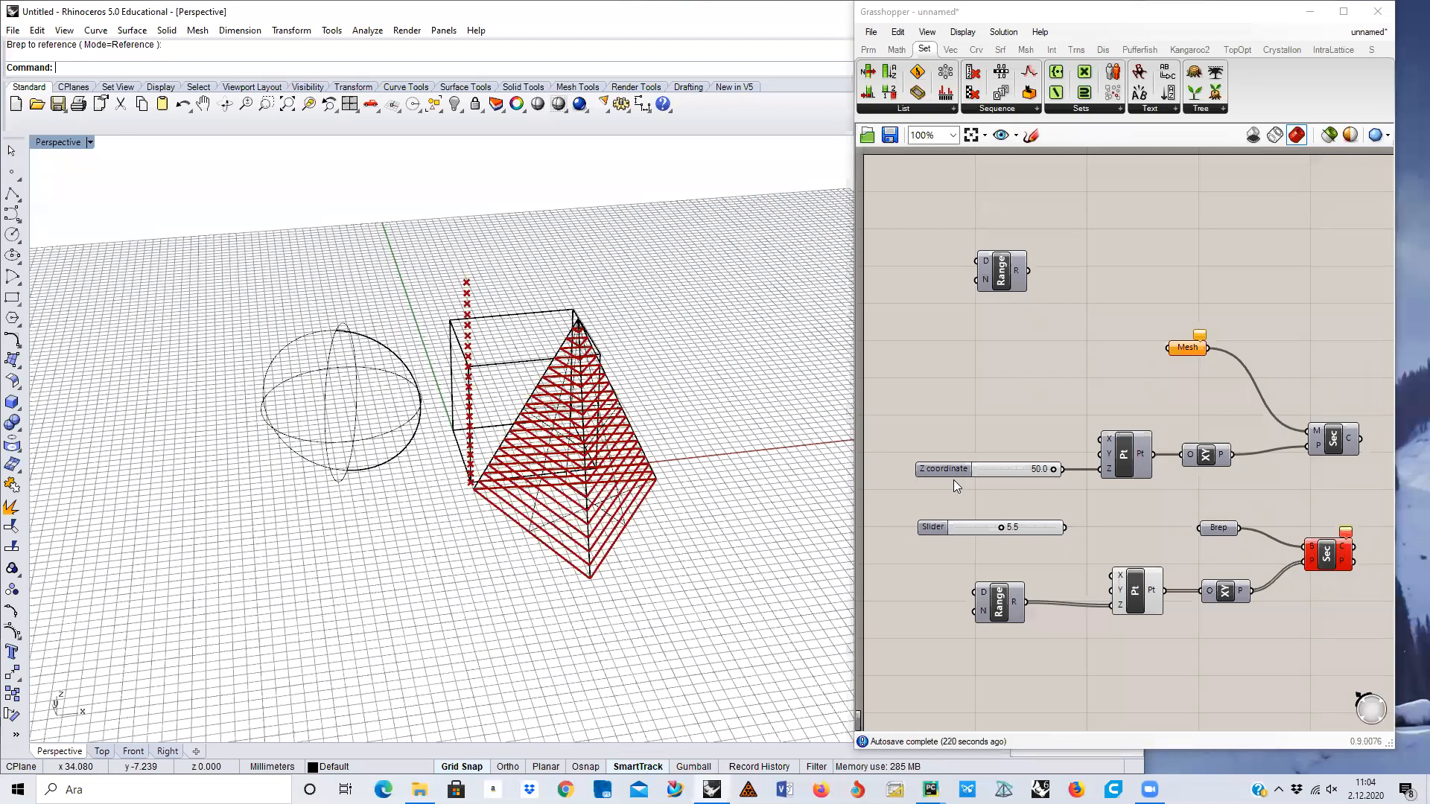
Add a Text parameter to the canvas between the unconnected Range component and the Z coordinate slider.
{"action": "double_click", "coordinate": [970, 352]}
{"action": "type", "text": "te"}
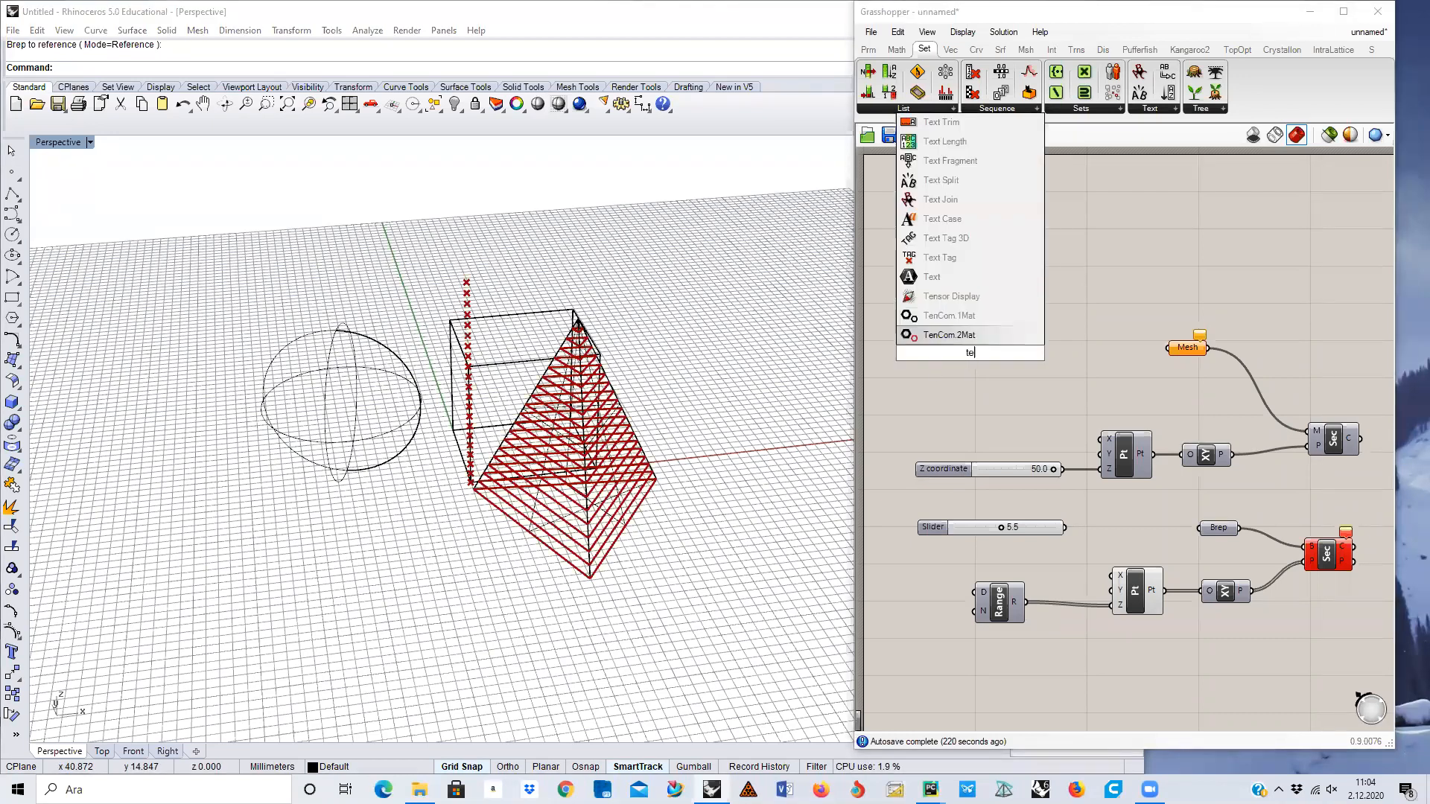
{"action": "type", "text": "x"}
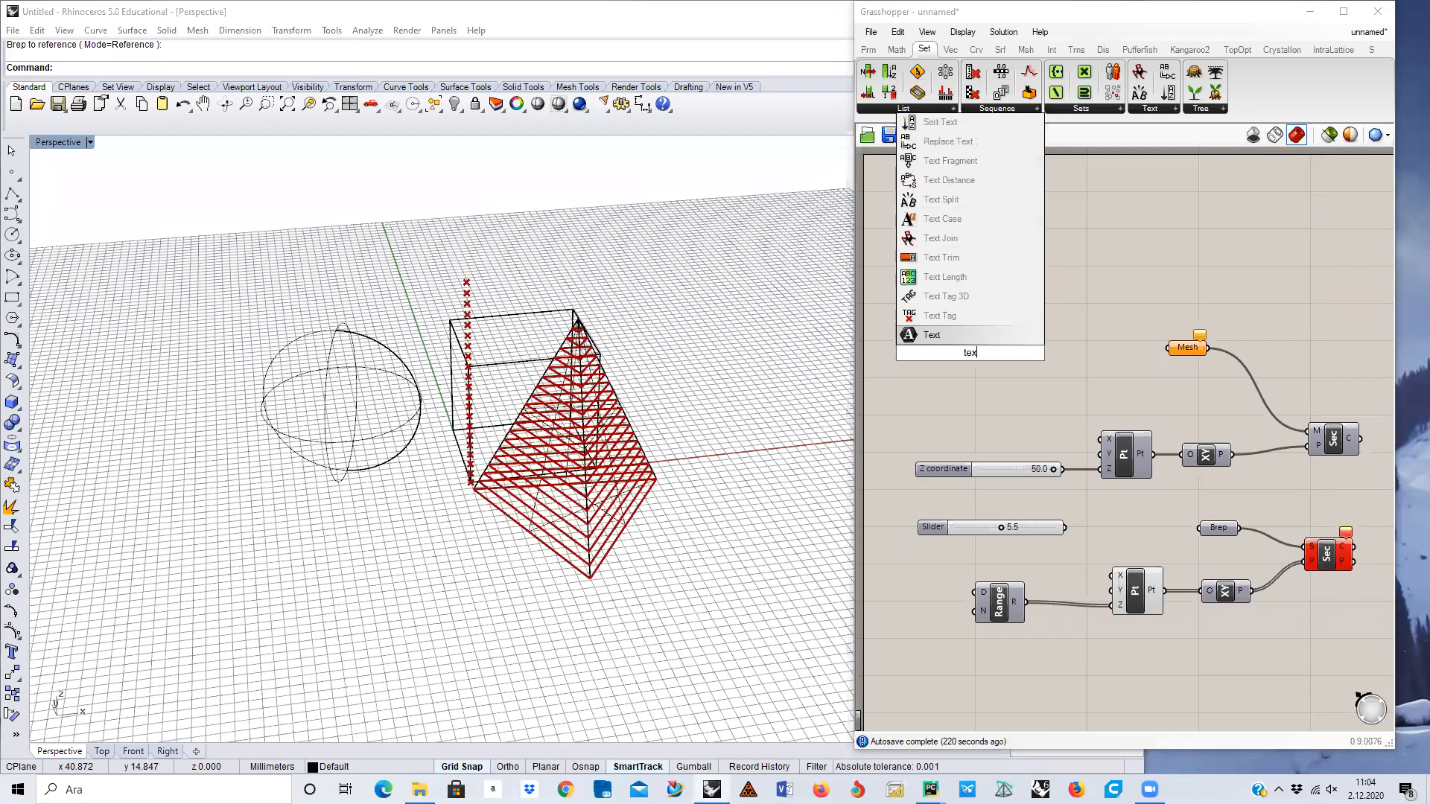
{"action": "left_click", "coordinate": [936, 341]}
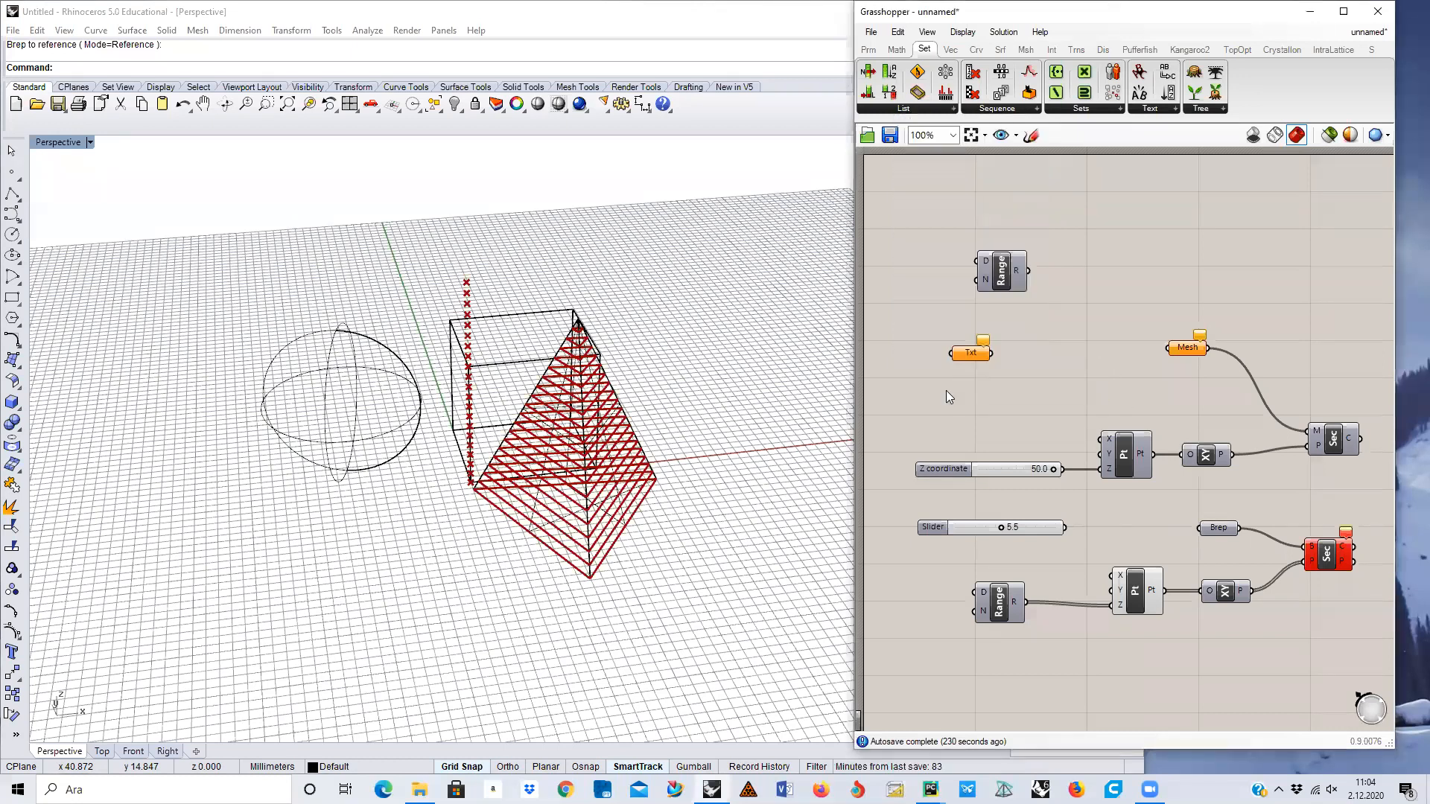
{"action": "left_click", "coordinate": [971, 356]}
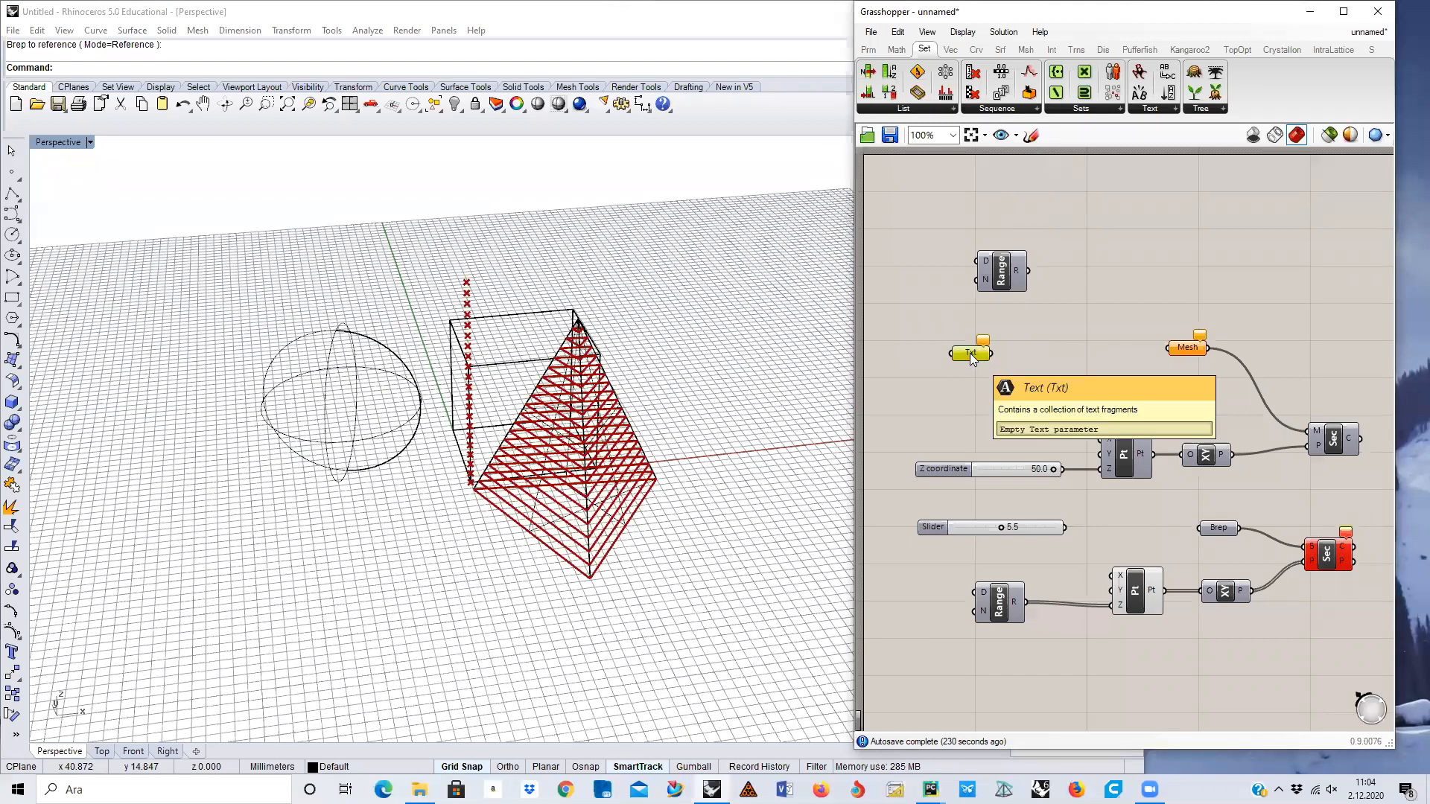
Add a Panel beside the Text parameter and wire its output into that parameter.
{"action": "double_click", "coordinate": [897, 362]}
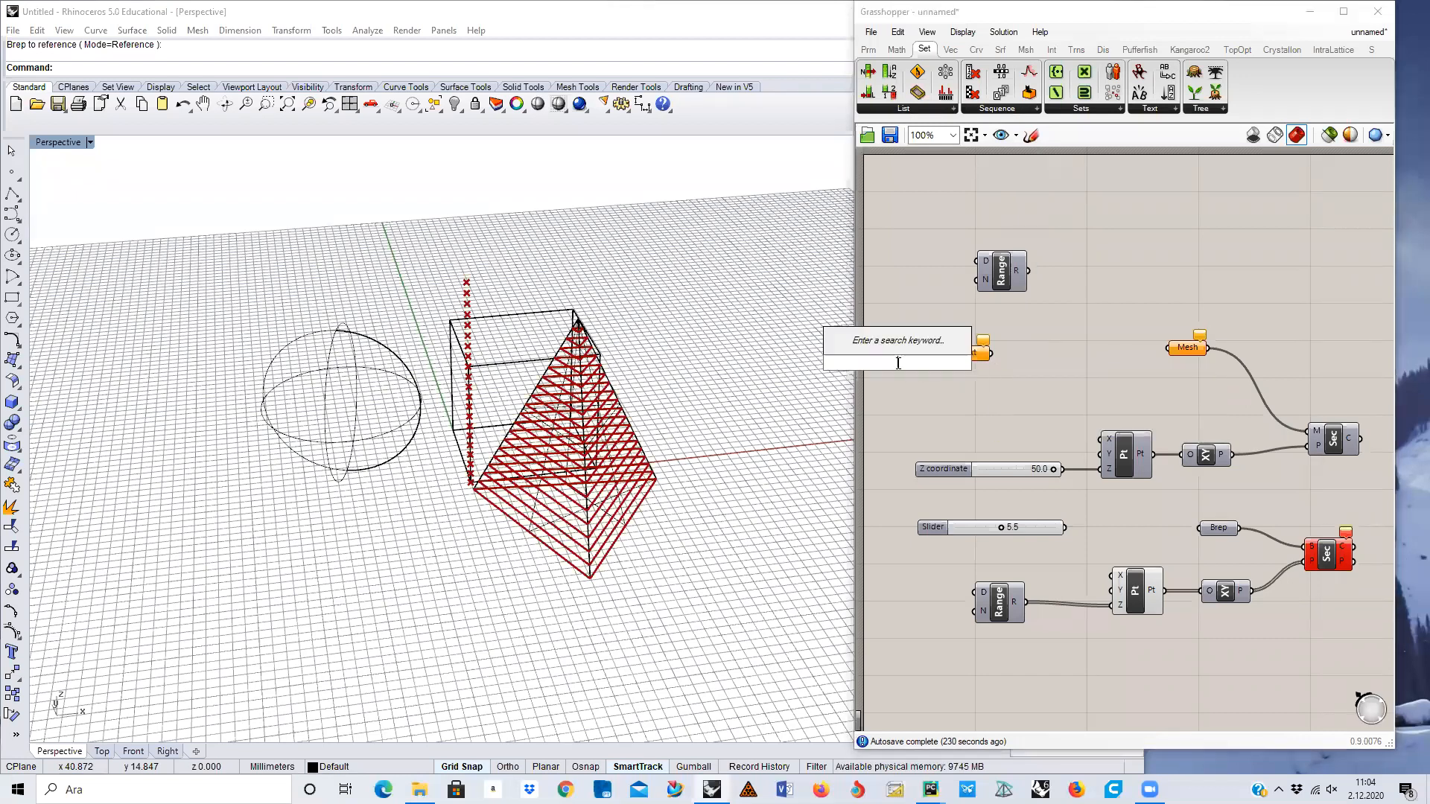
{"action": "type", "text": "panel"}
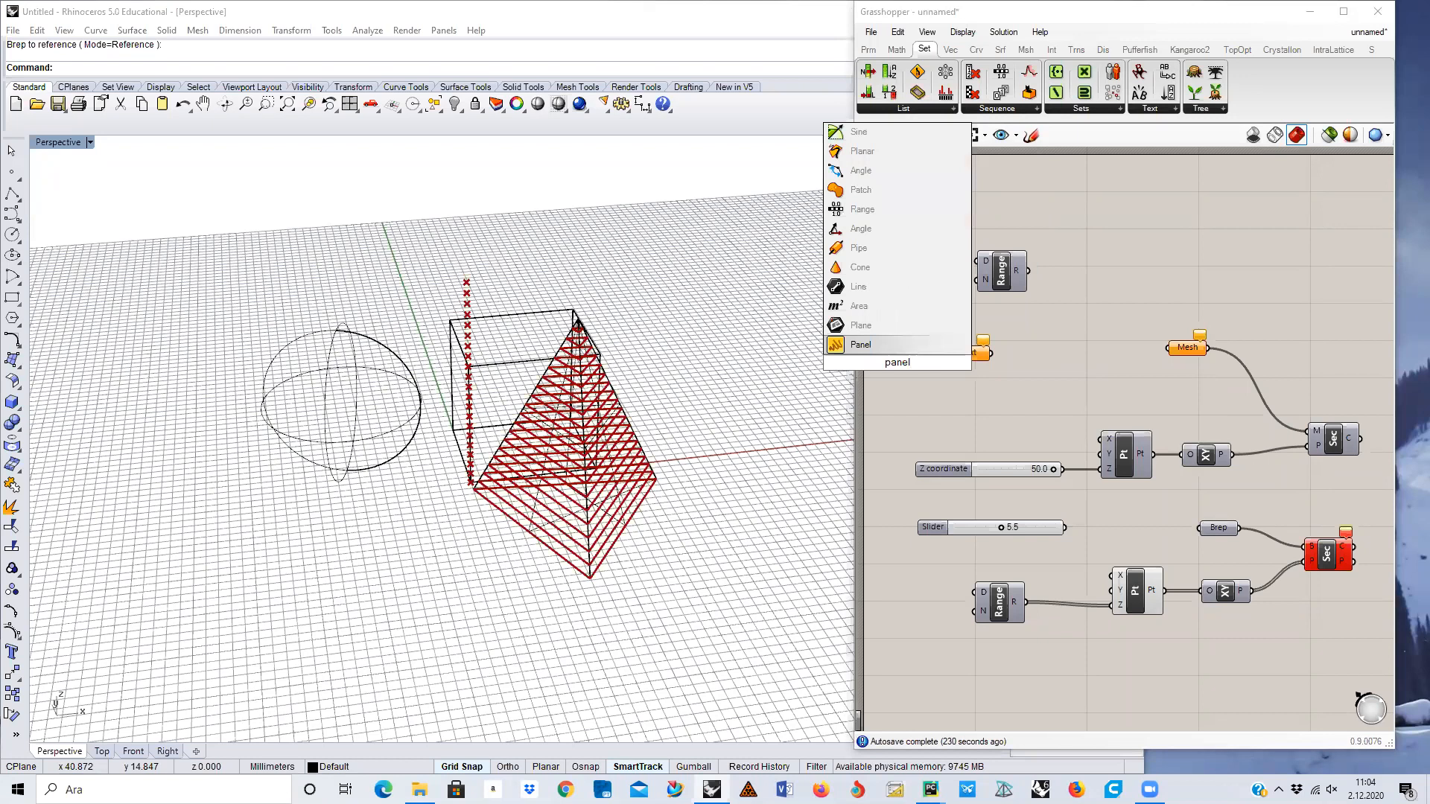
{"action": "left_click", "coordinate": [894, 341]}
{"action": "left_click_drag", "start_coordinate": [988, 356], "coordinate": [1052, 360]}
{"action": "left_click_drag", "start_coordinate": [924, 365], "coordinate": [984, 359]}
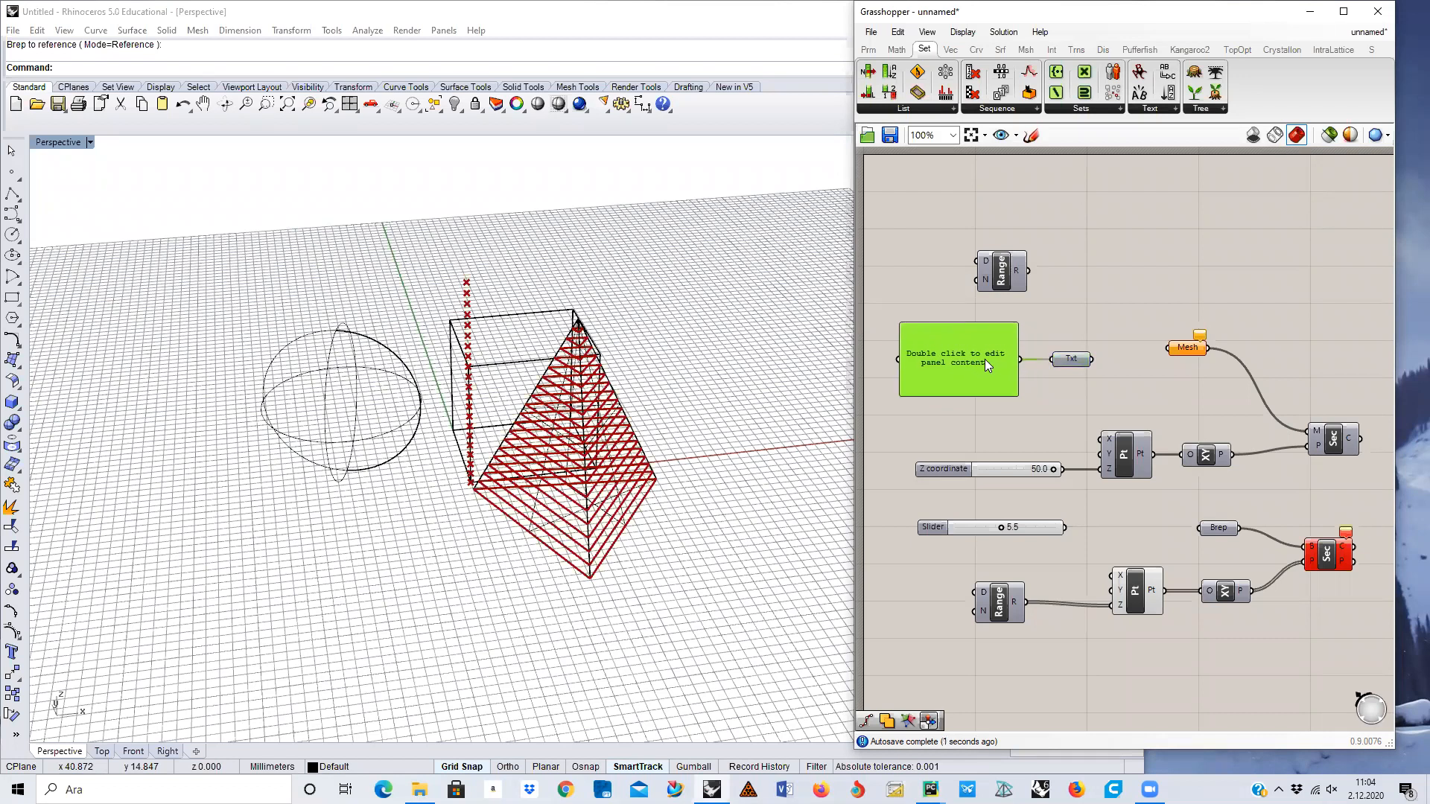
{"action": "left_click", "coordinate": [986, 419]}
Replace the Panel's placeholder content with a person's first name in capitals.
{"action": "double_click", "coordinate": [946, 368]}
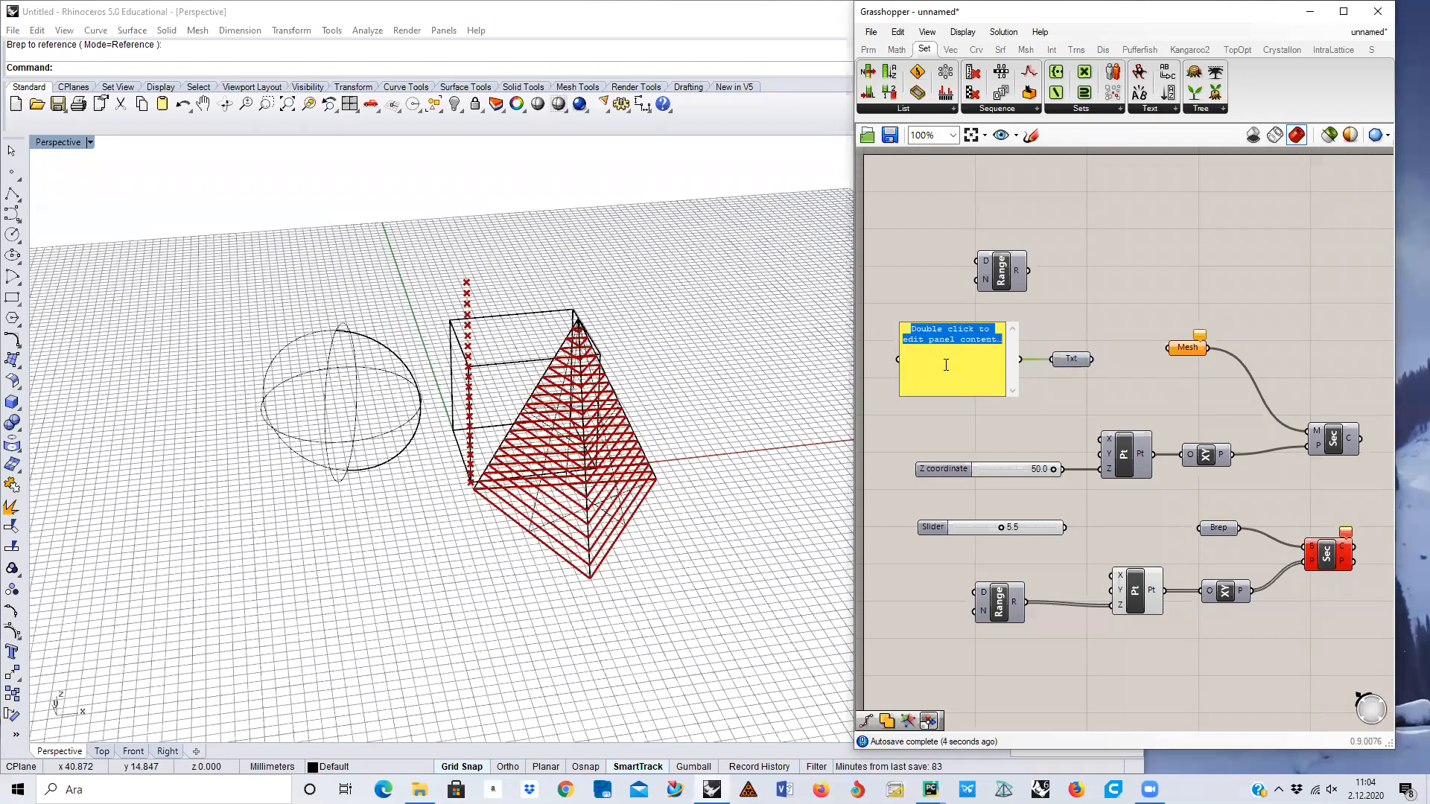
{"action": "type", "text": "ULAS"}
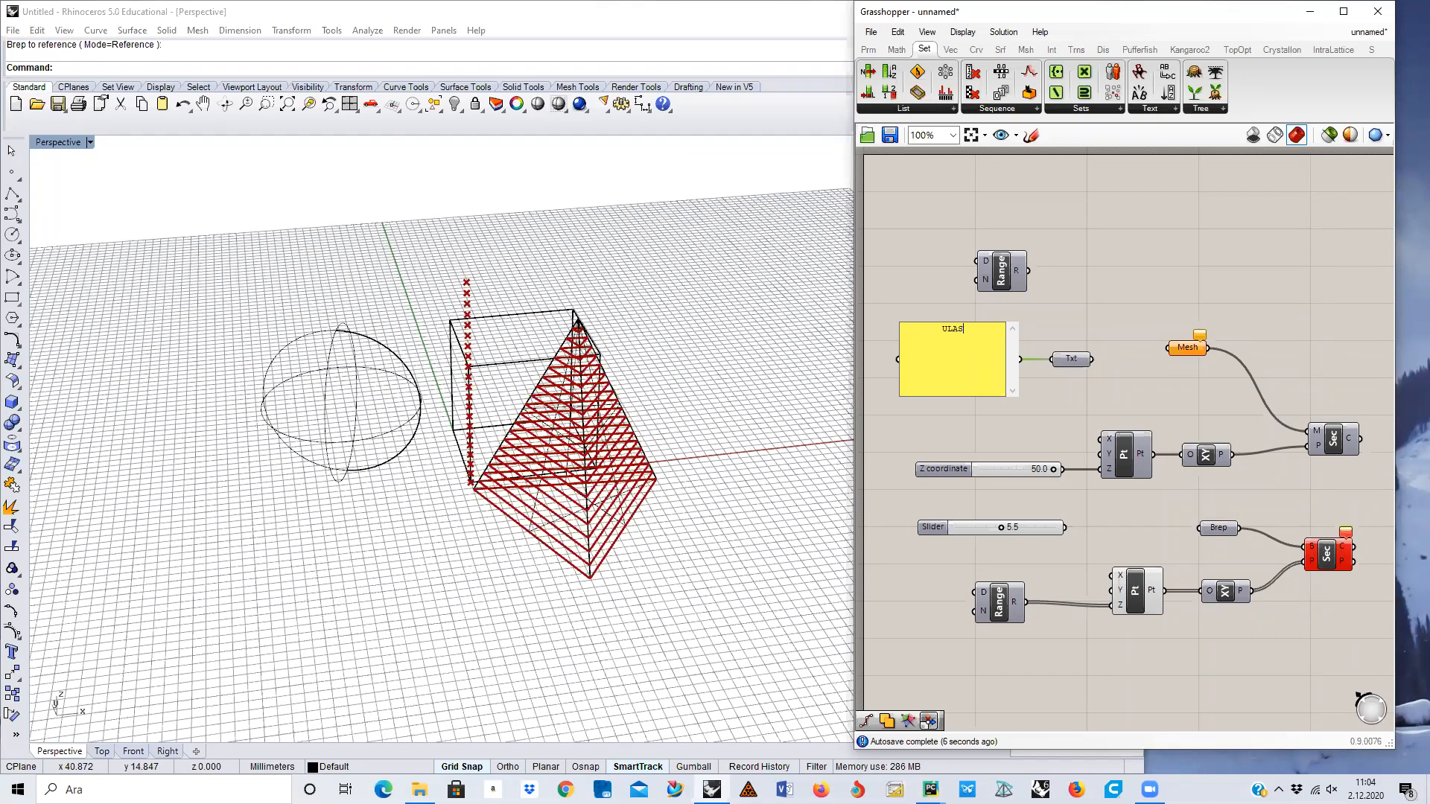
{"action": "left_click", "coordinate": [1111, 330]}
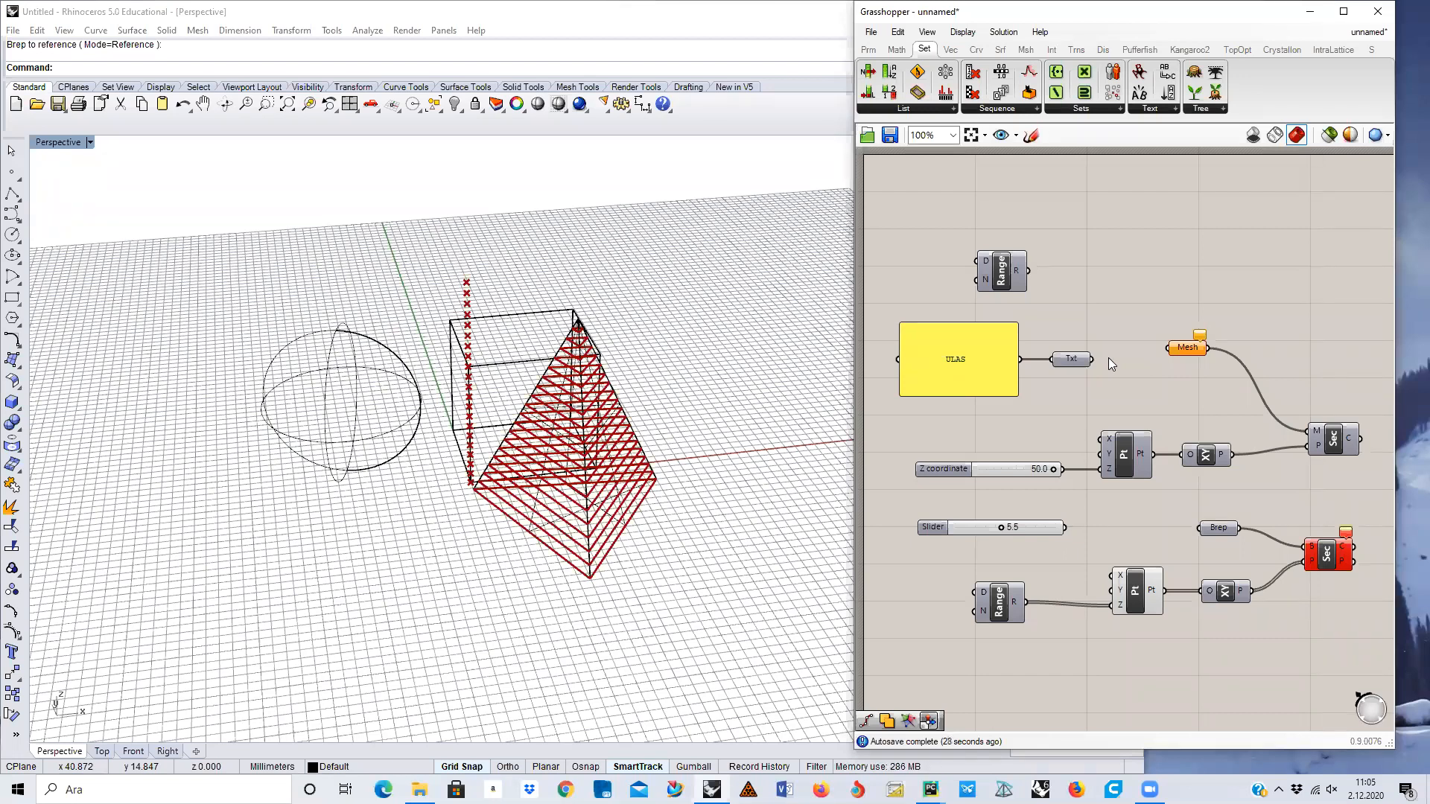
Add a Plane parameter to the canvas beside the unconnected Range component.
{"action": "double_click", "coordinate": [1098, 247]}
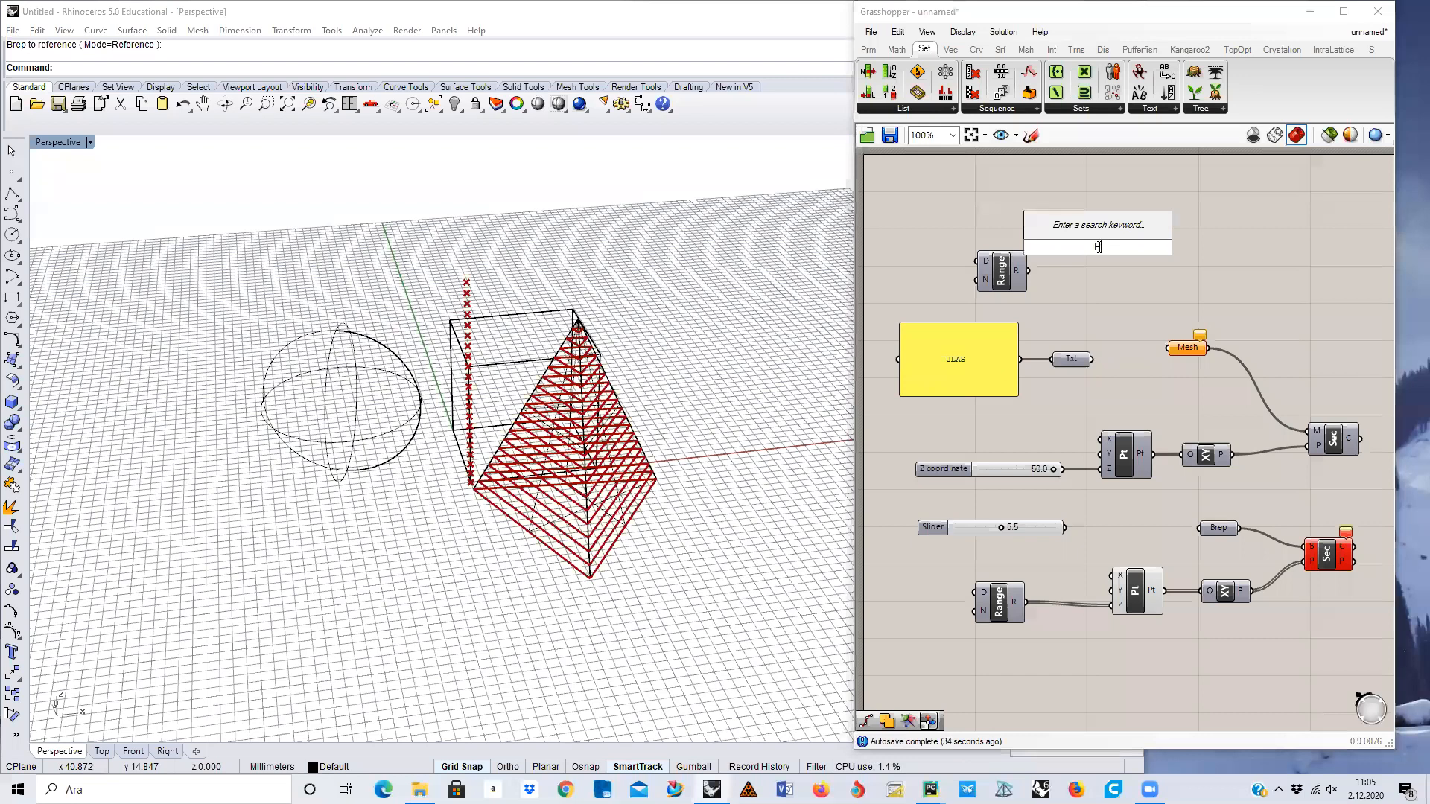
{"action": "type", "text": "Plane"}
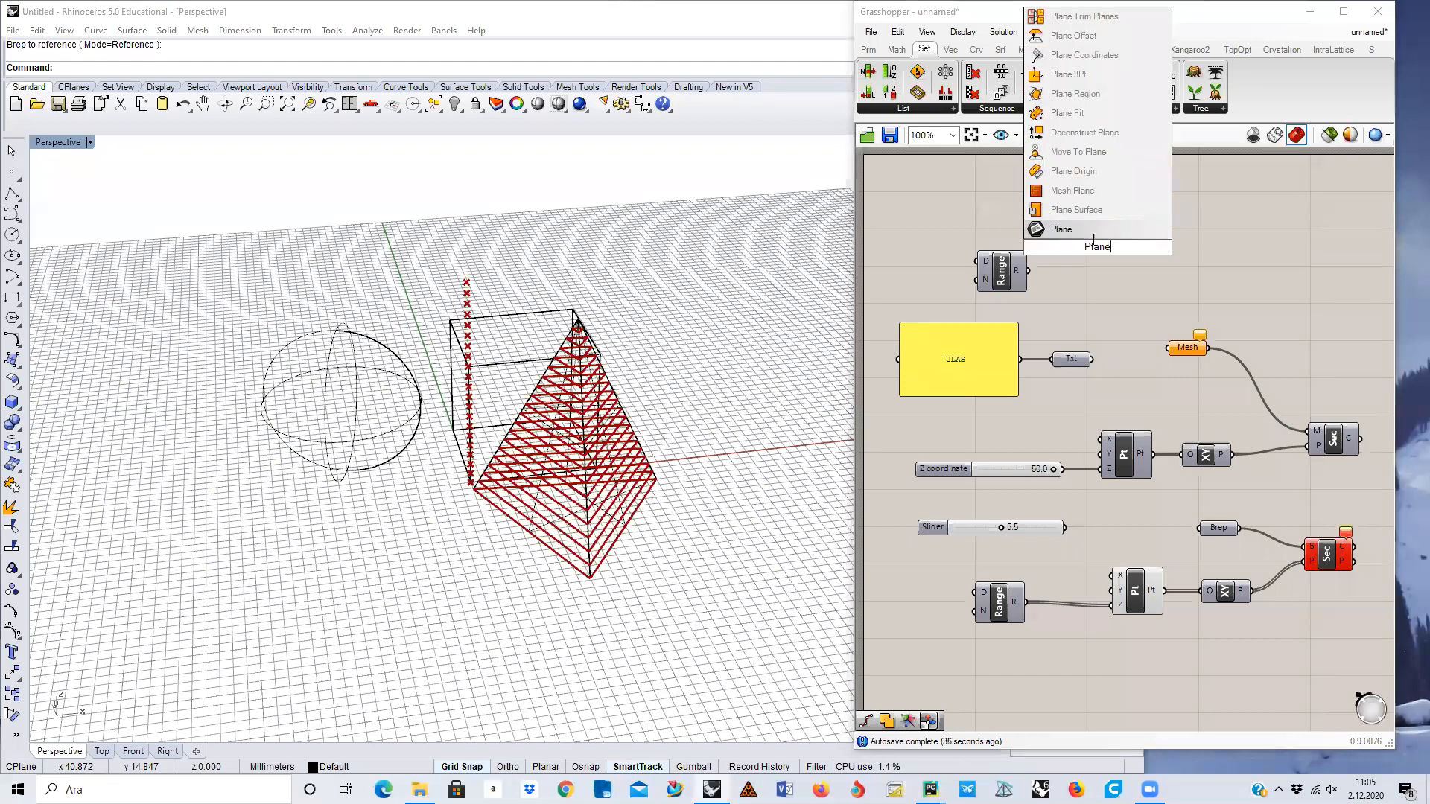
{"action": "left_click", "coordinate": [1068, 227]}
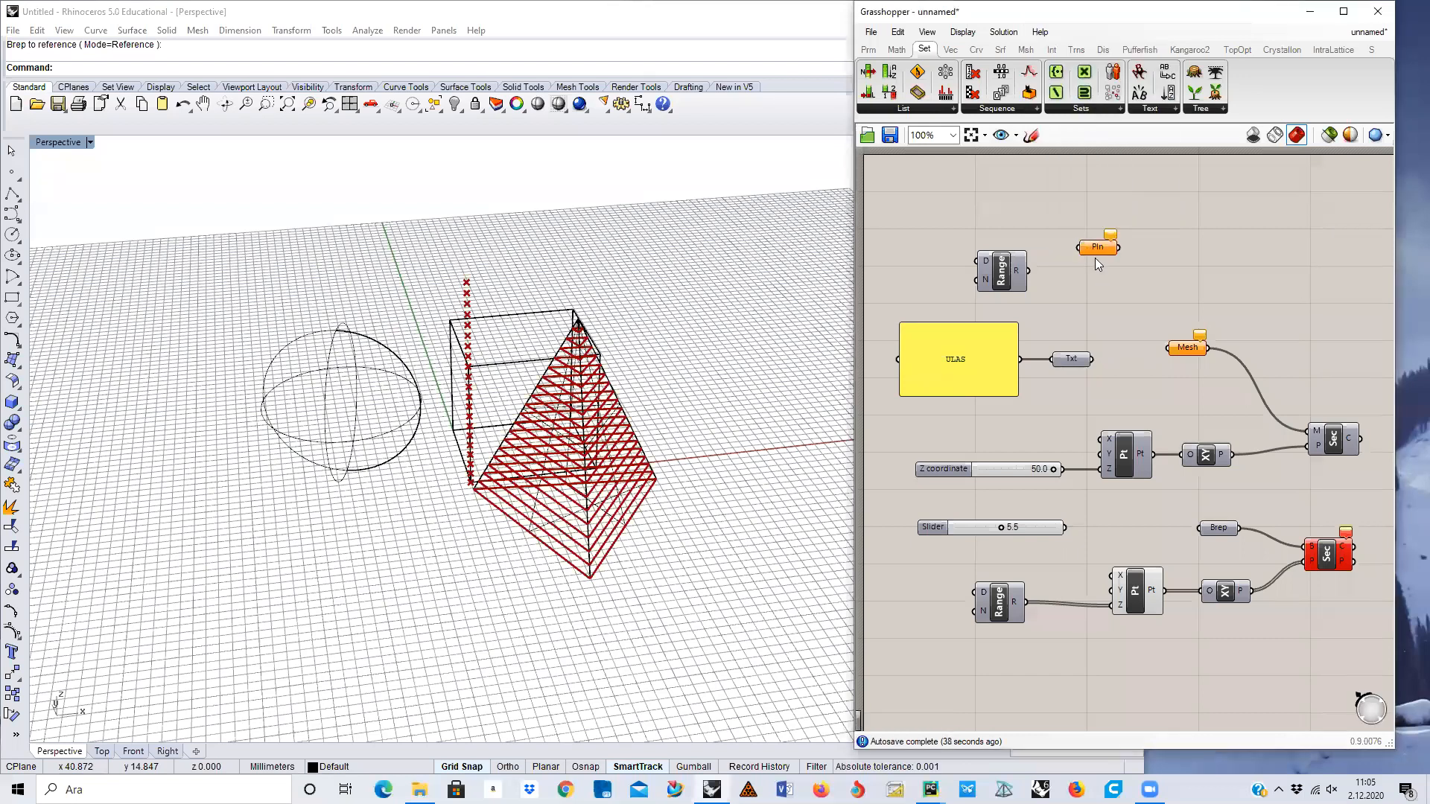
Set one plane for the Plane parameter in the Front viewport, with its origin at about (-16, 0, -20) and a horizontal X axis.
{"action": "right_click", "coordinate": [1097, 249]}
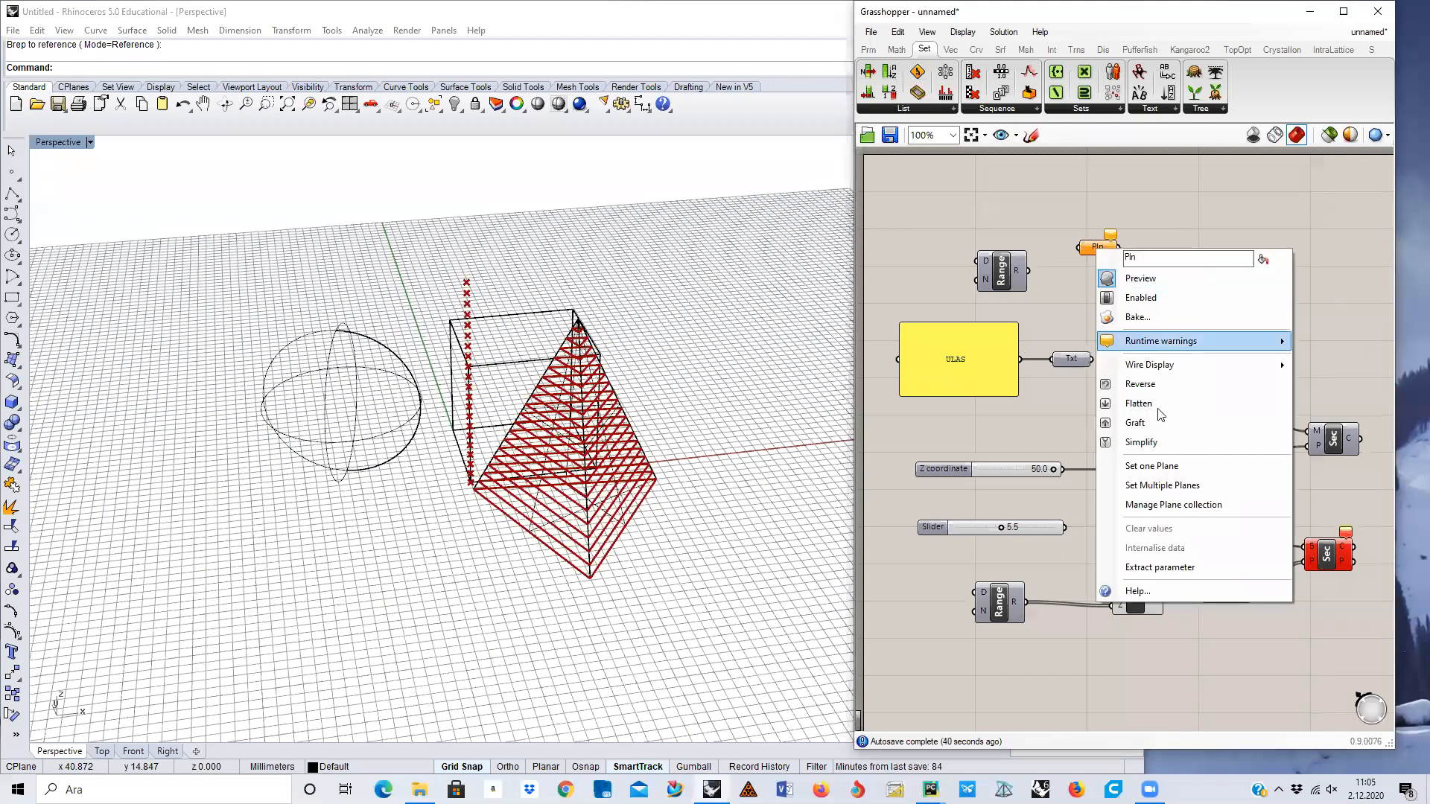
{"action": "left_click", "coordinate": [1175, 469]}
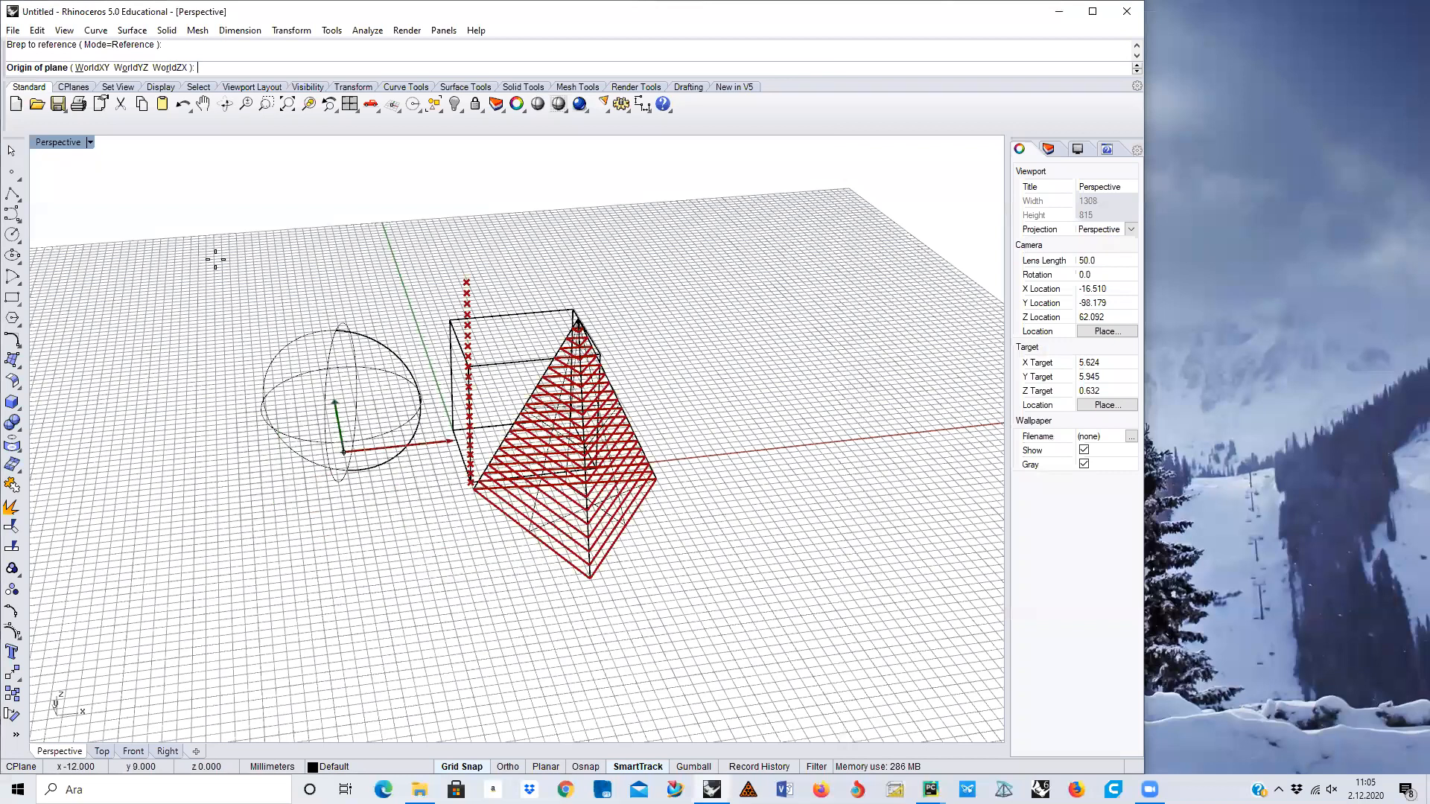
{"action": "left_click", "coordinate": [344, 108]}
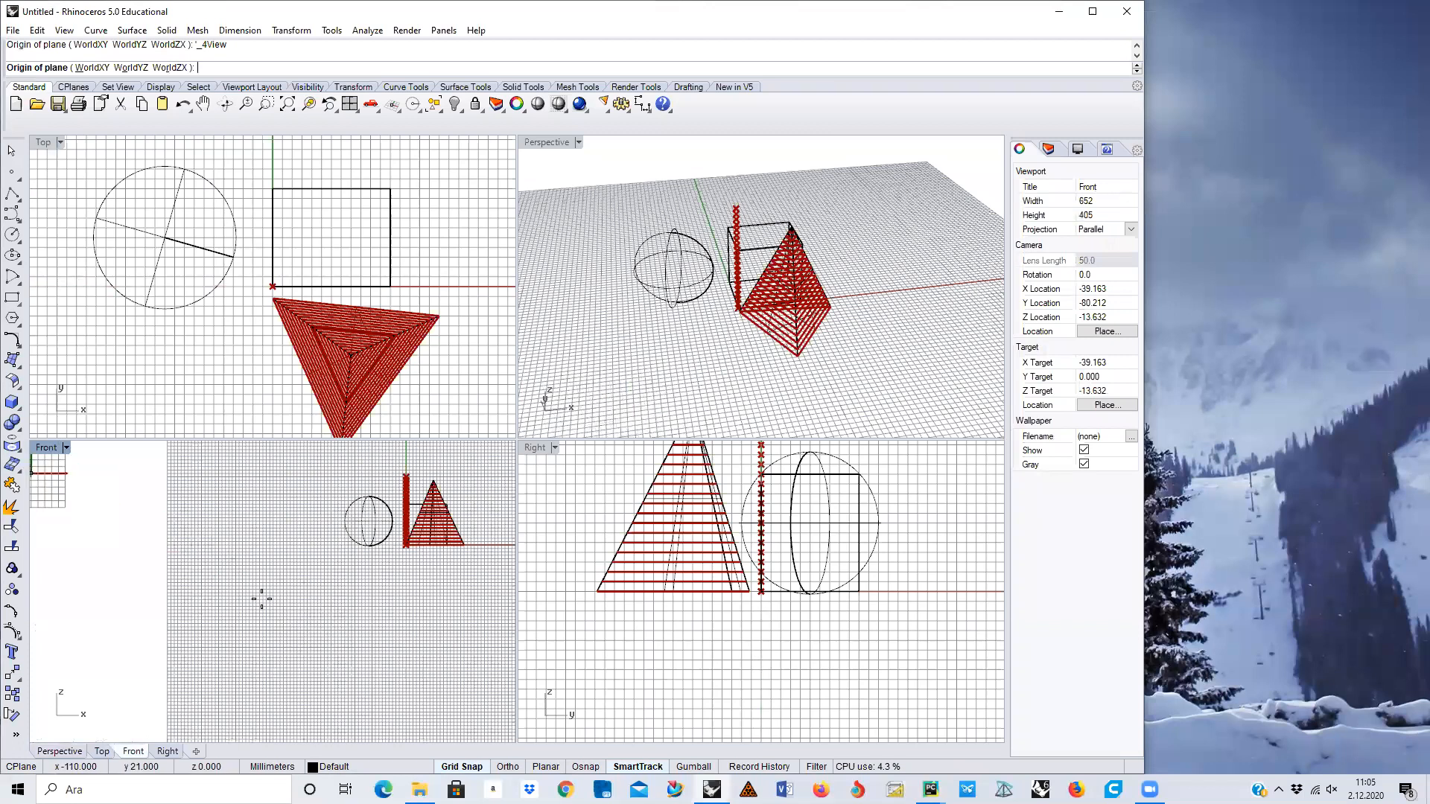
{"action": "left_click", "coordinate": [350, 612]}
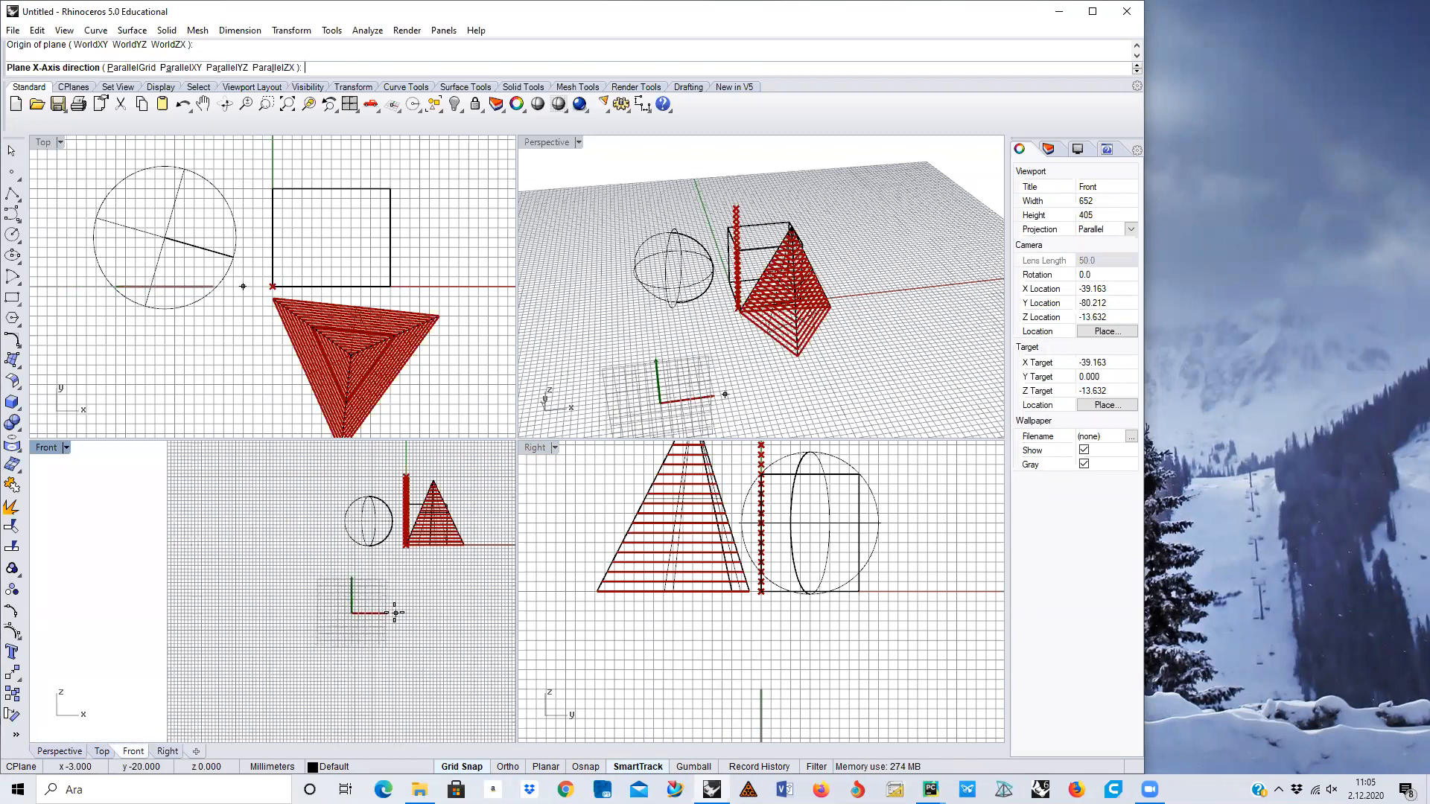
{"action": "left_click", "coordinate": [396, 612]}
{"action": "left_click", "coordinate": [396, 612]}
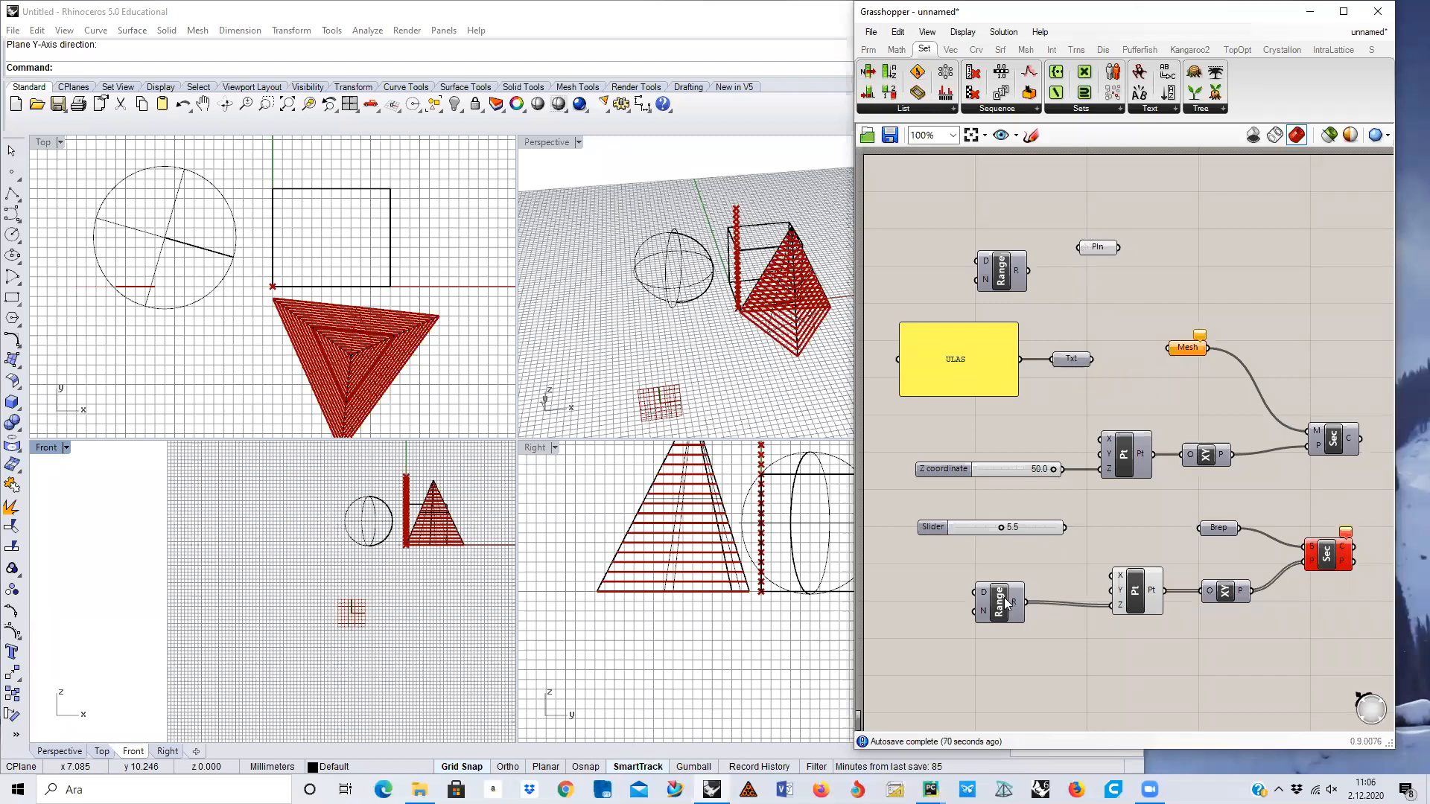
Stack the Mesh parameter, Brep parameter, Panel and Plane parameter in one column above the mesh section's components.
{"action": "left_click_drag", "start_coordinate": [1186, 351], "coordinate": [1171, 196]}
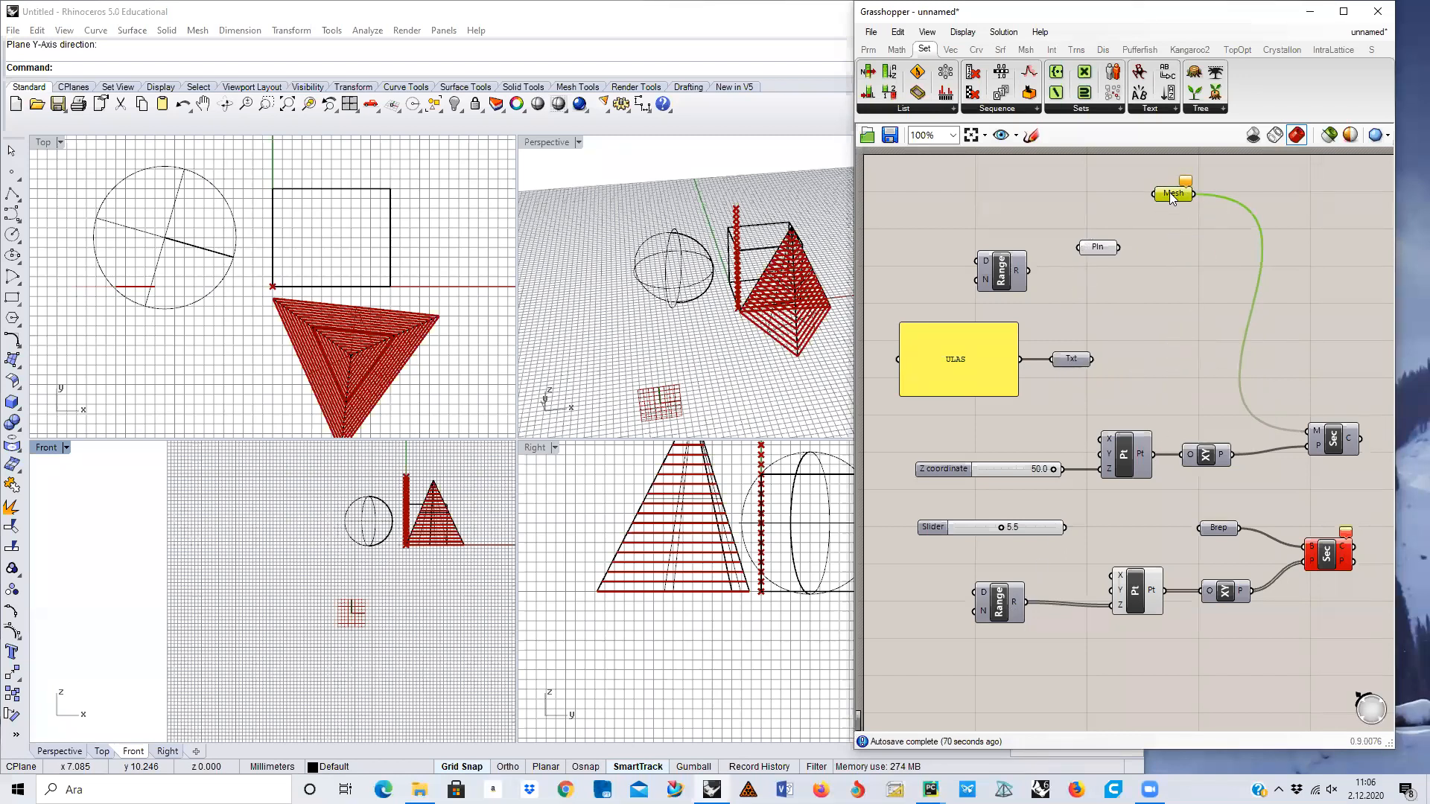
{"action": "left_click_drag", "start_coordinate": [1217, 528], "coordinate": [1223, 469]}
{"action": "left_click_drag", "start_coordinate": [1210, 293], "coordinate": [1178, 219]}
{"action": "left_click", "coordinate": [982, 357]}
{"action": "left_click_drag", "start_coordinate": [981, 358], "coordinate": [1212, 270]}
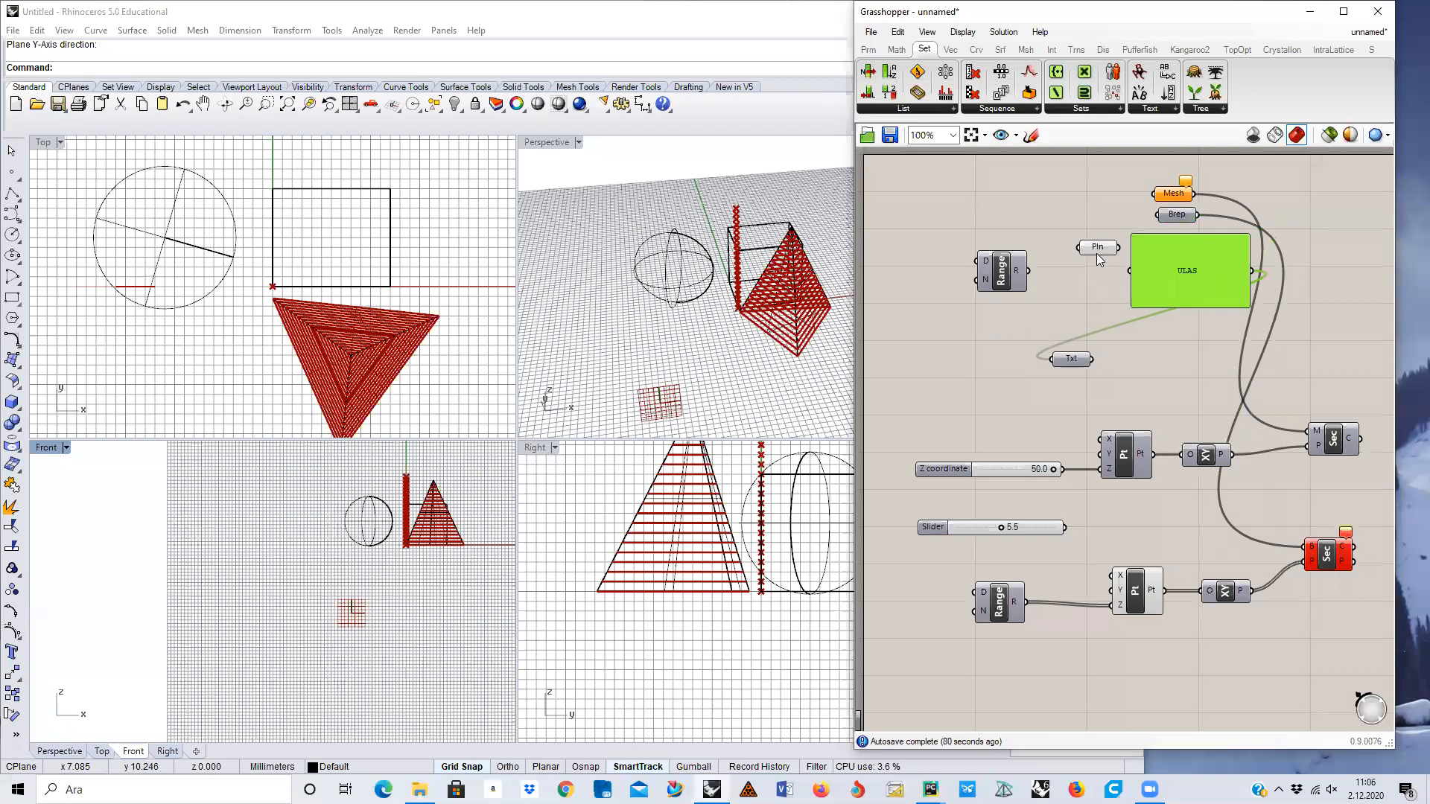
{"action": "left_click_drag", "start_coordinate": [1099, 257], "coordinate": [1193, 335]}
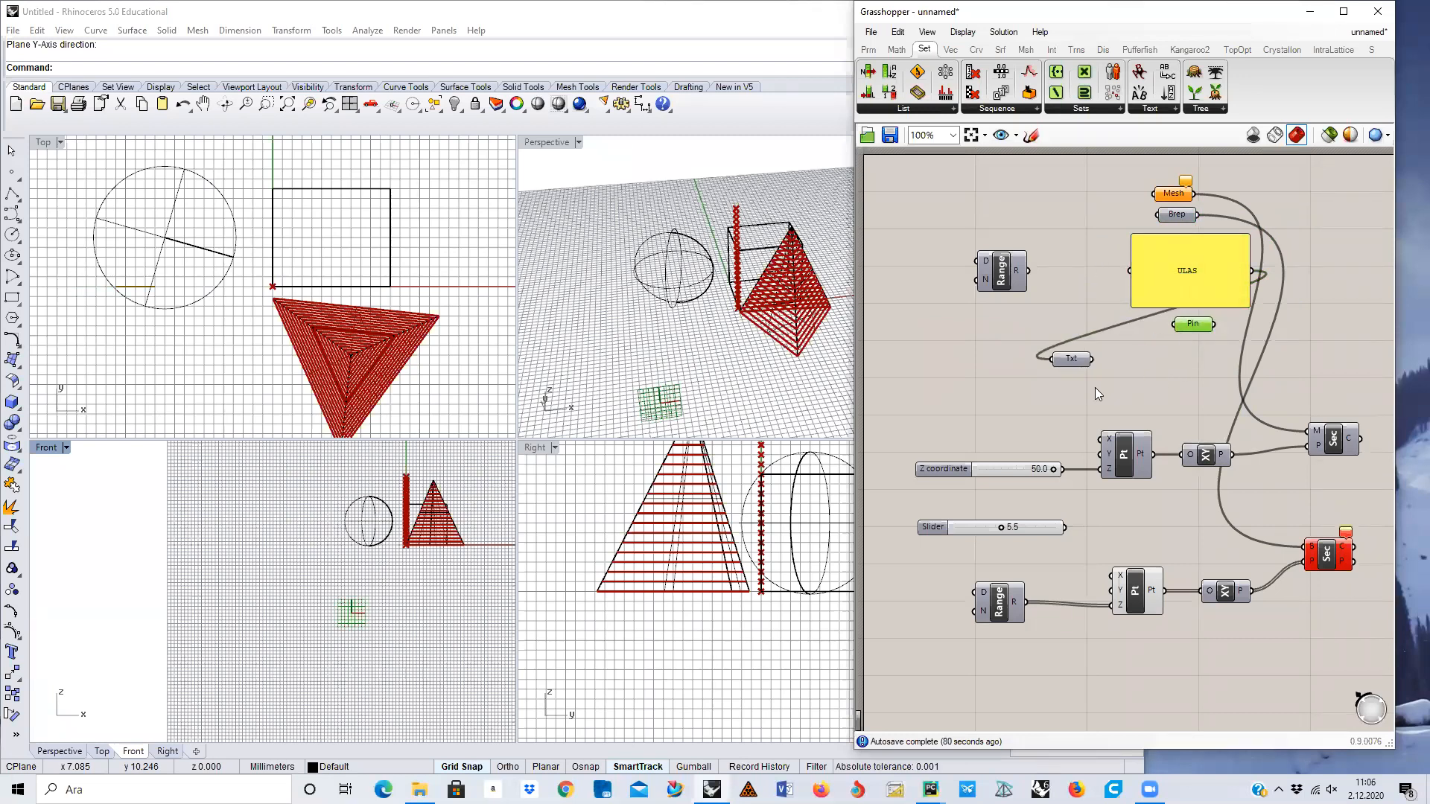
{"action": "left_click", "coordinate": [719, 380]}
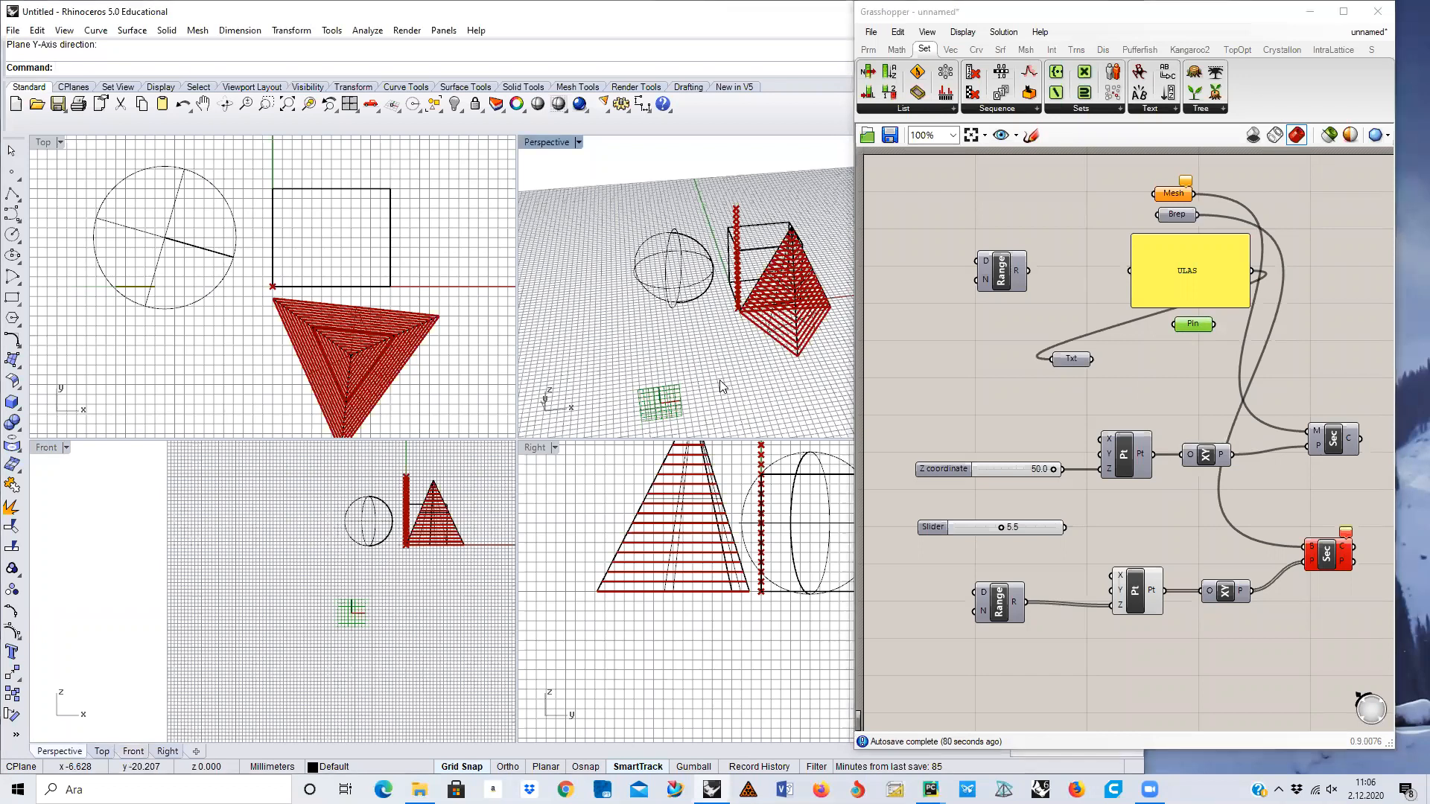
{"action": "mouse_move", "coordinate": [1195, 328]}
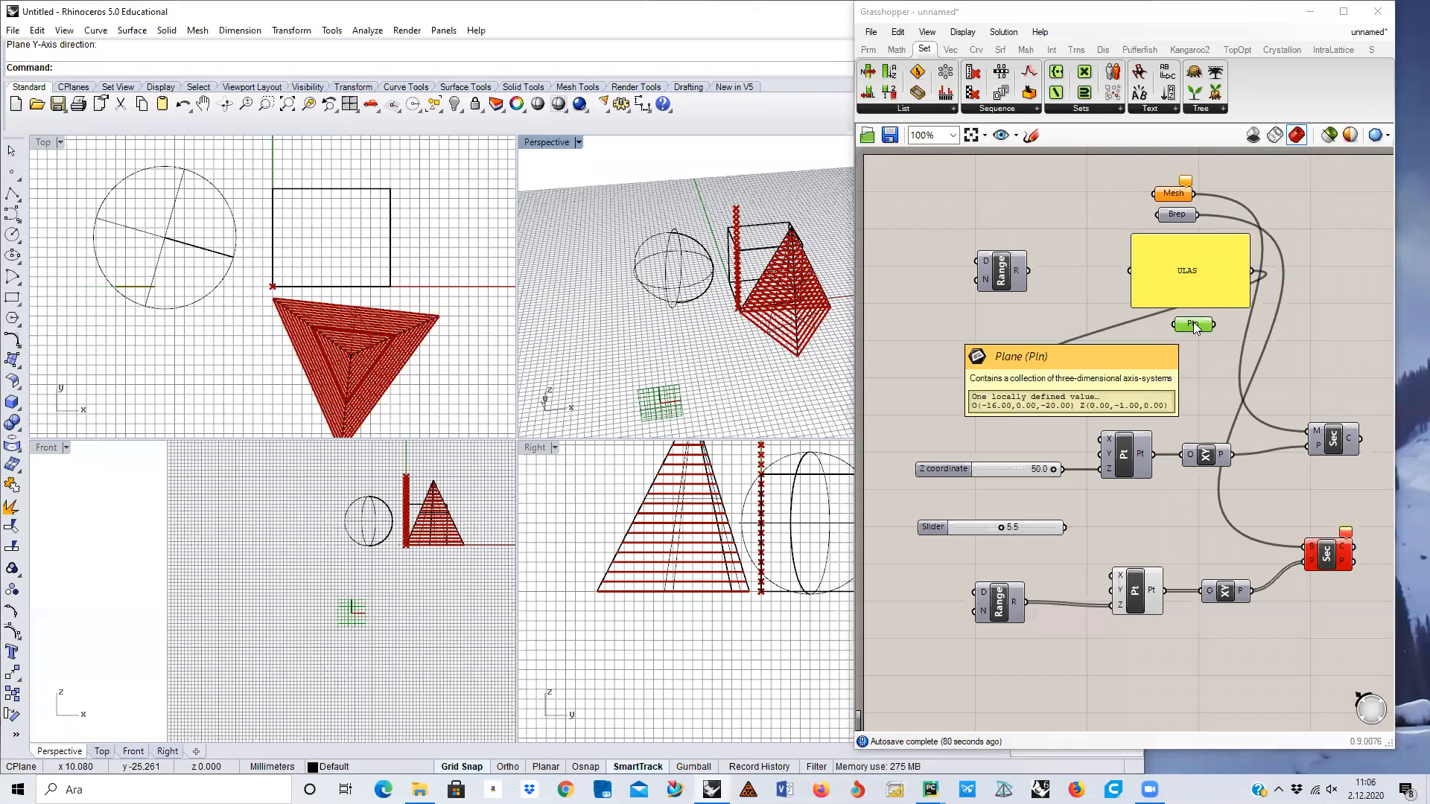